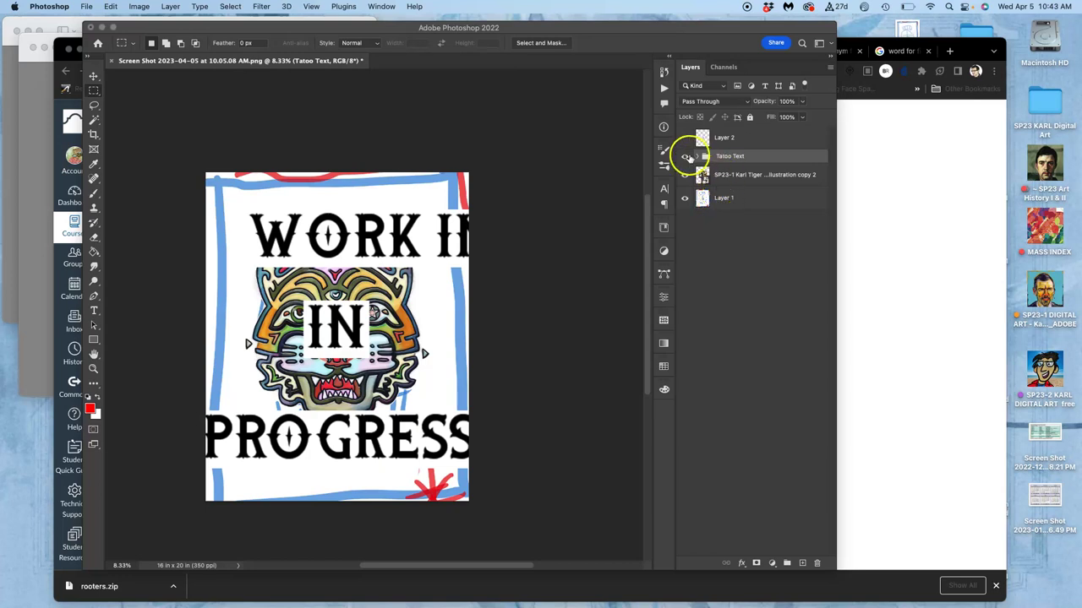
Check the Tatoo Text group's layers, then duplicate it as a Tatoo Text copy group
{"action": "left_click", "coordinate": [685, 156]}
{"action": "left_click", "coordinate": [686, 157]}
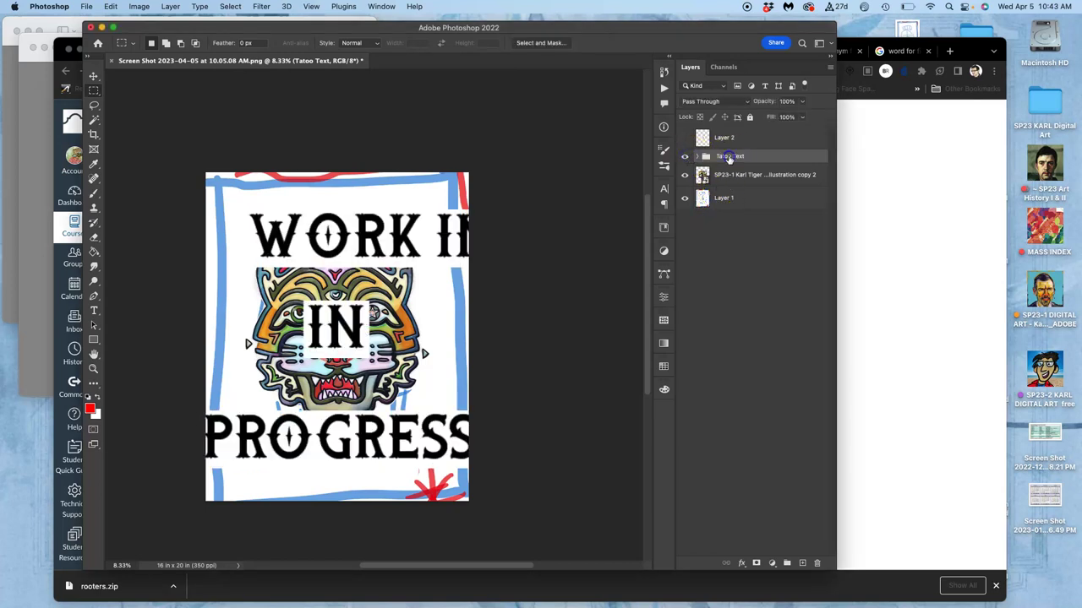
{"action": "left_click", "coordinate": [697, 157]}
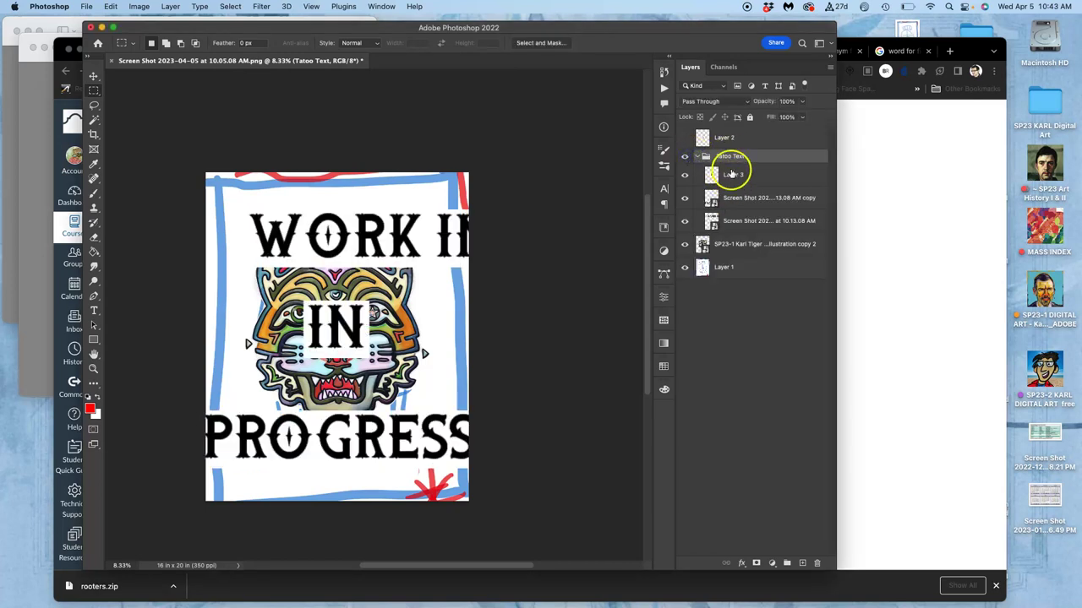
{"action": "left_click", "coordinate": [698, 157]}
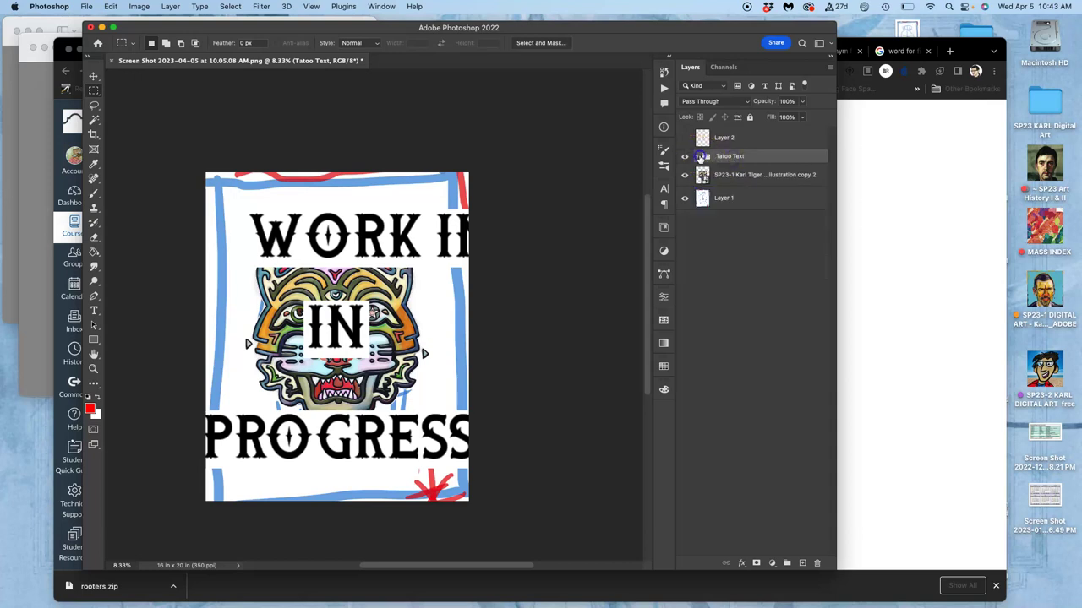
{"action": "key", "text": "super+j"}
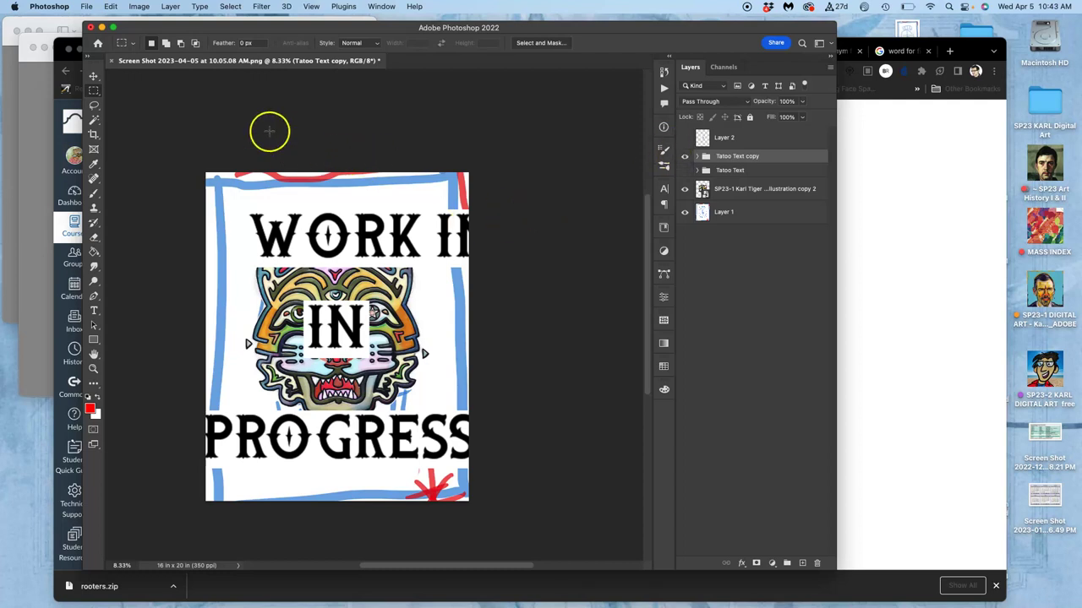
Expand Tatoo Text copy and toggle the PROGRESS and WORK IN screenshot layers to identify them
{"action": "left_click", "coordinate": [95, 76]}
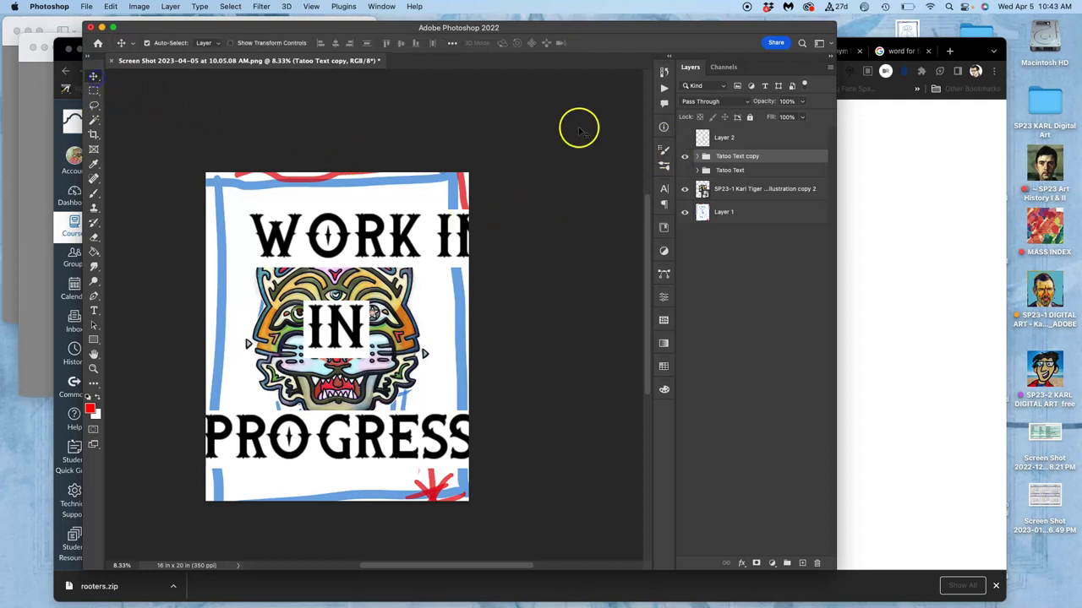
{"action": "left_click", "coordinate": [697, 157]}
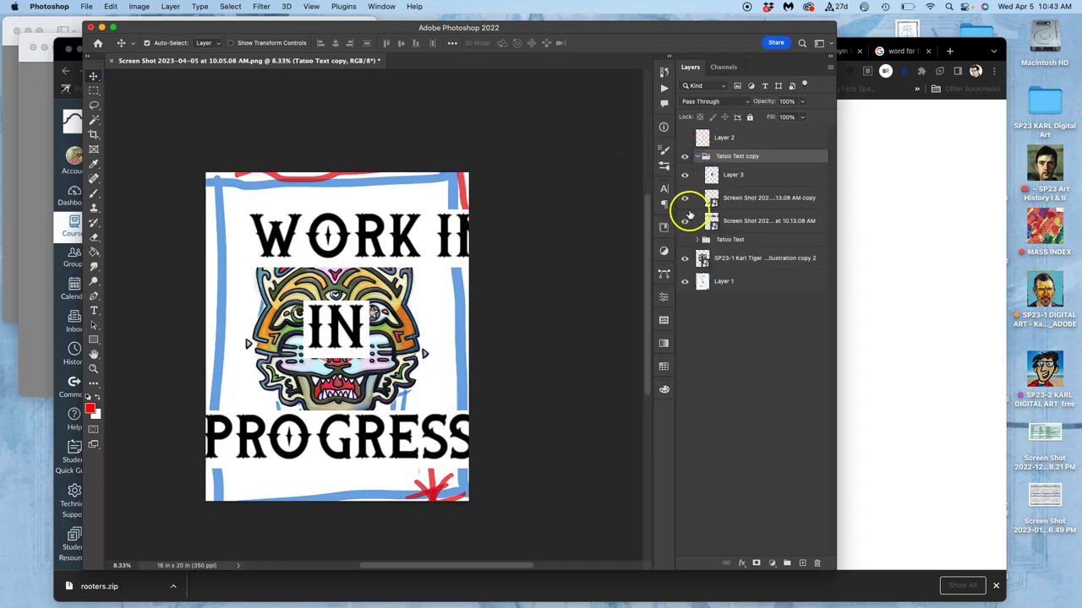
{"action": "left_click", "coordinate": [684, 198]}
{"action": "left_click", "coordinate": [684, 198]}
{"action": "left_click", "coordinate": [684, 221]}
{"action": "left_click", "coordinate": [685, 220]}
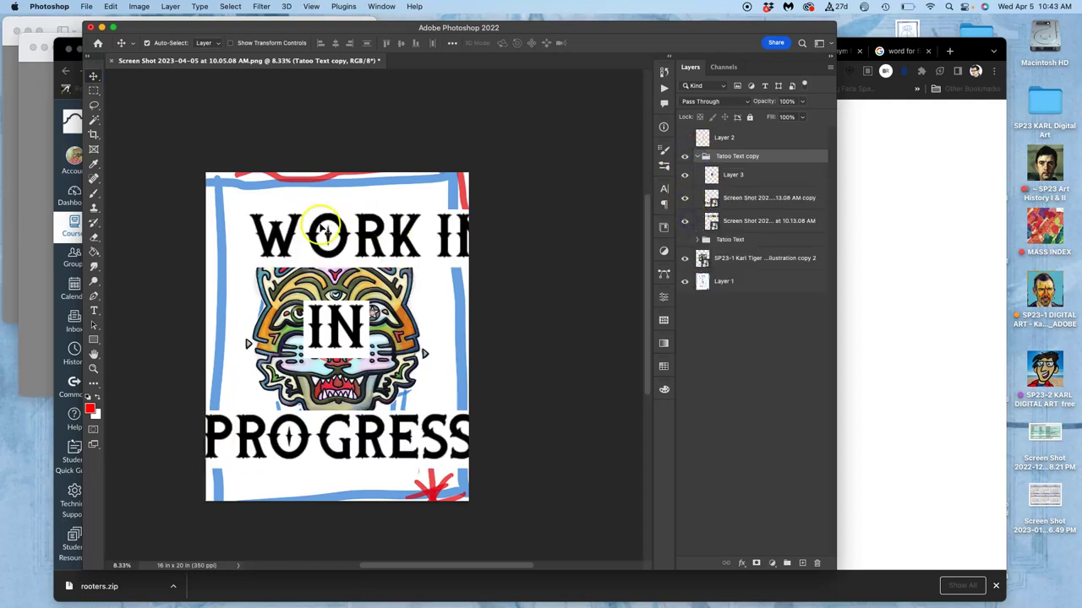
Select the black WORK IN letters on the 10.13.08 AM screenshot layer using the Magic Wand, Contiguous off
{"action": "left_click", "coordinate": [95, 105]}
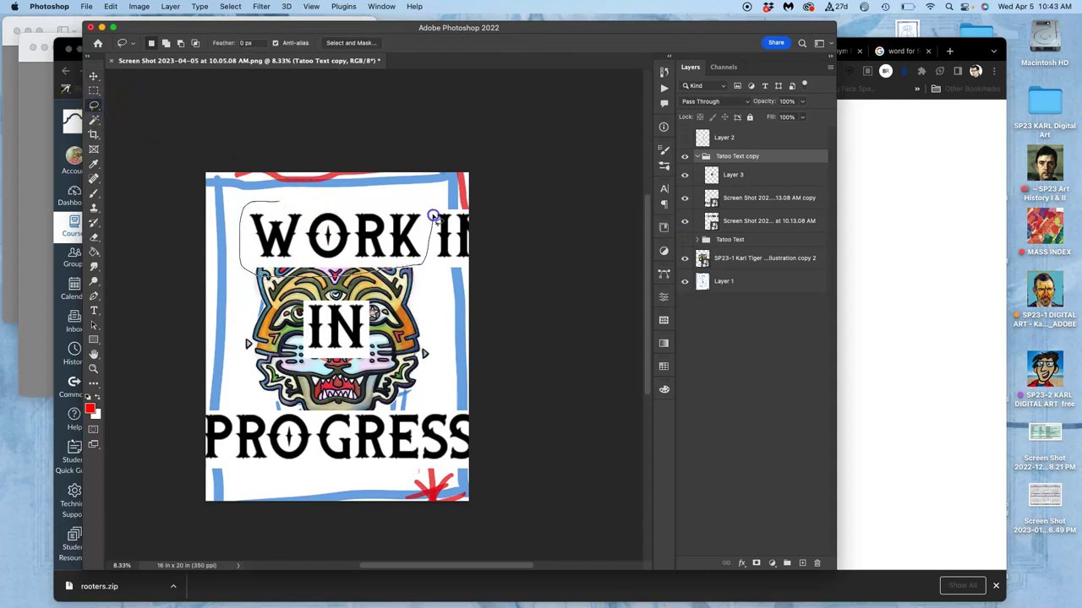
{"action": "left_click_drag", "start_coordinate": [433, 213], "coordinate": [422, 207]}
{"action": "left_click", "coordinate": [95, 121]}
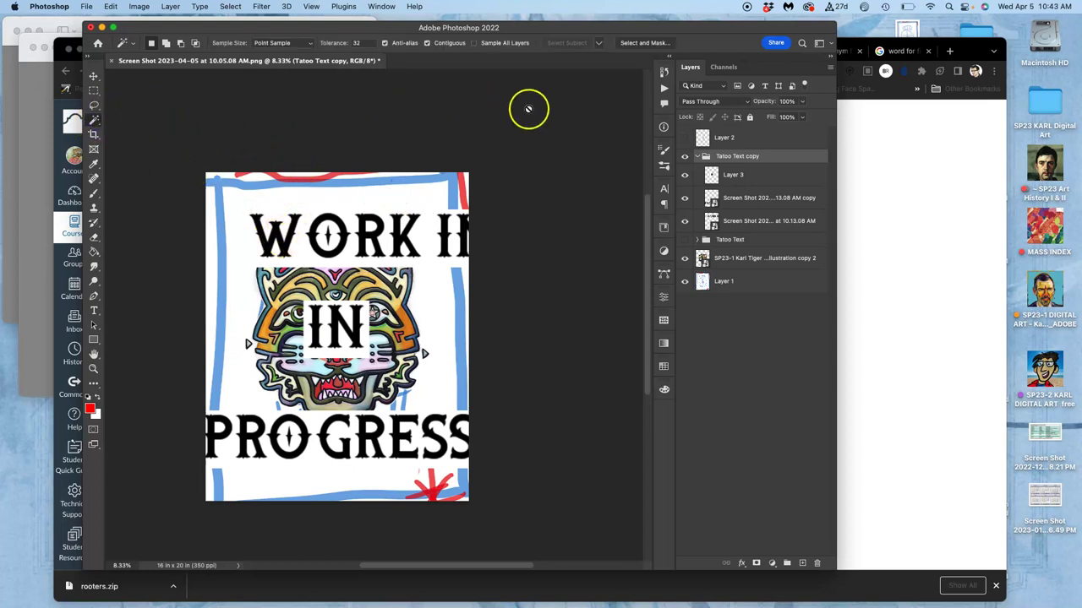
{"action": "left_click", "coordinate": [731, 201]}
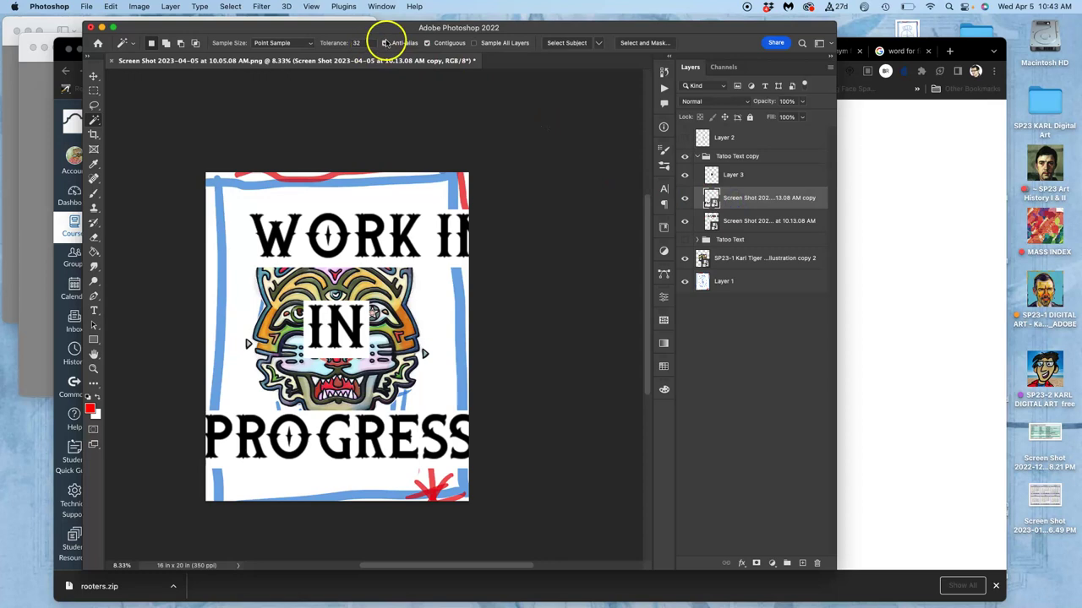
{"action": "left_click_drag", "start_coordinate": [381, 29], "coordinate": [372, 42]}
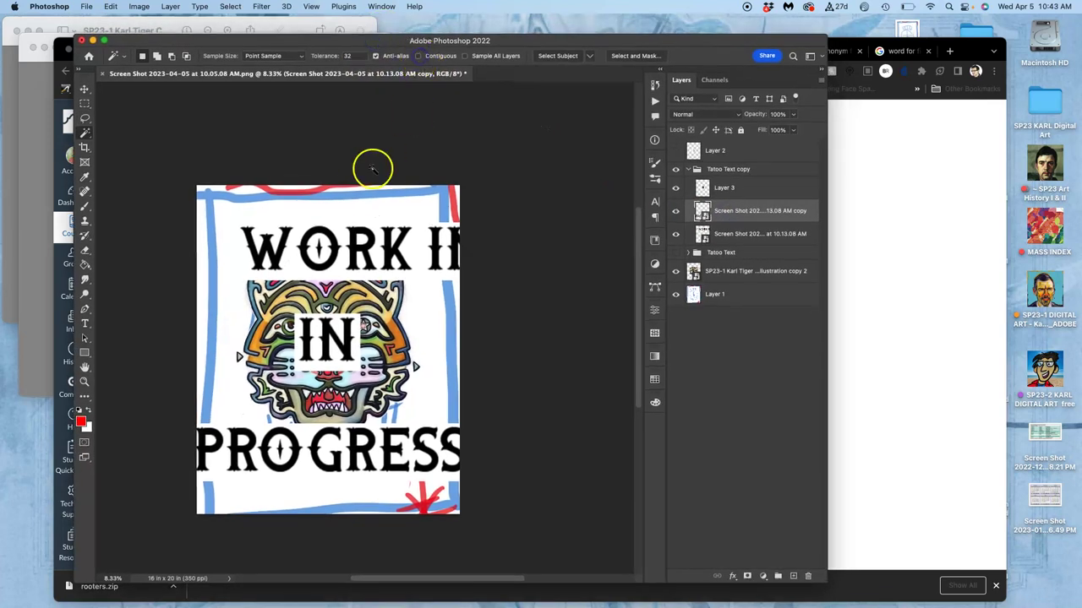
{"action": "left_click", "coordinate": [675, 211]}
{"action": "left_click", "coordinate": [675, 212]}
{"action": "left_click", "coordinate": [676, 235]}
{"action": "left_click", "coordinate": [676, 236]}
{"action": "left_click", "coordinate": [743, 234]}
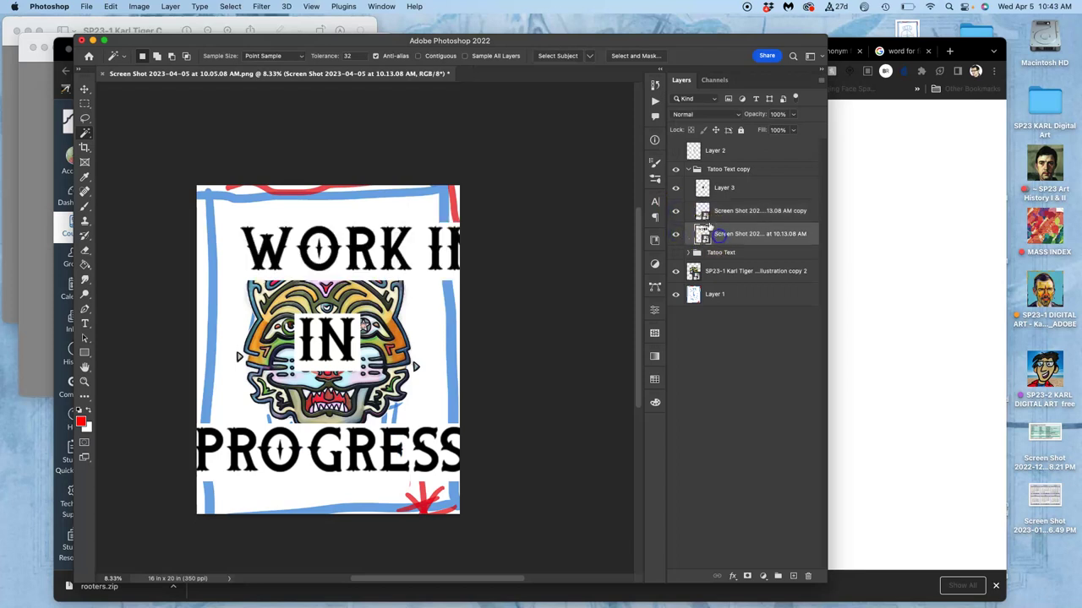
{"action": "left_click", "coordinate": [271, 250]}
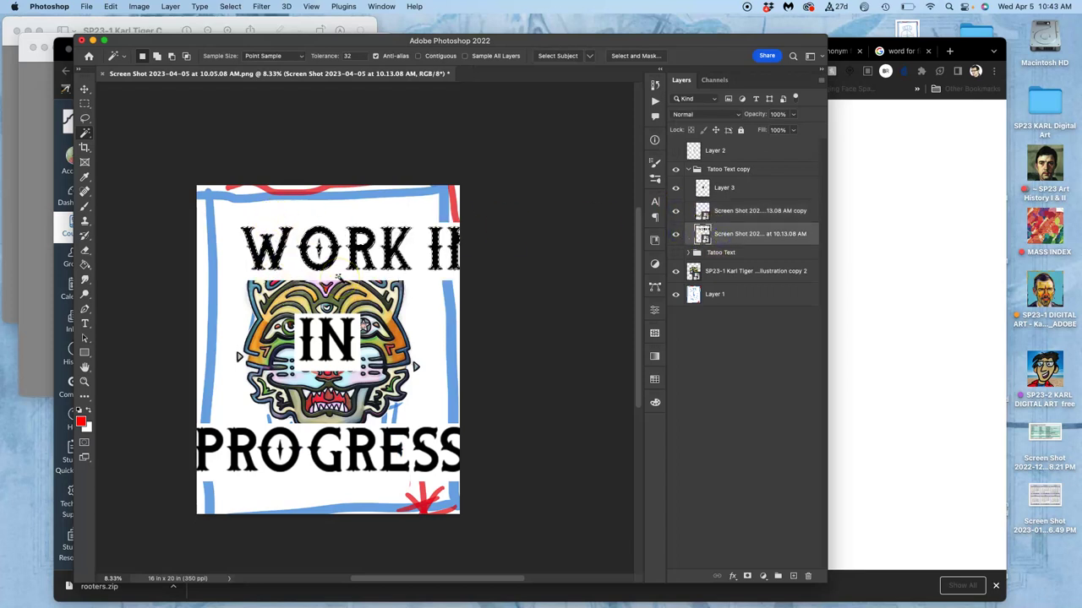
Copy the selected letters to Layer 4, delete the original screenshot layer, and shift the letters left
{"action": "key", "text": "super+j"}
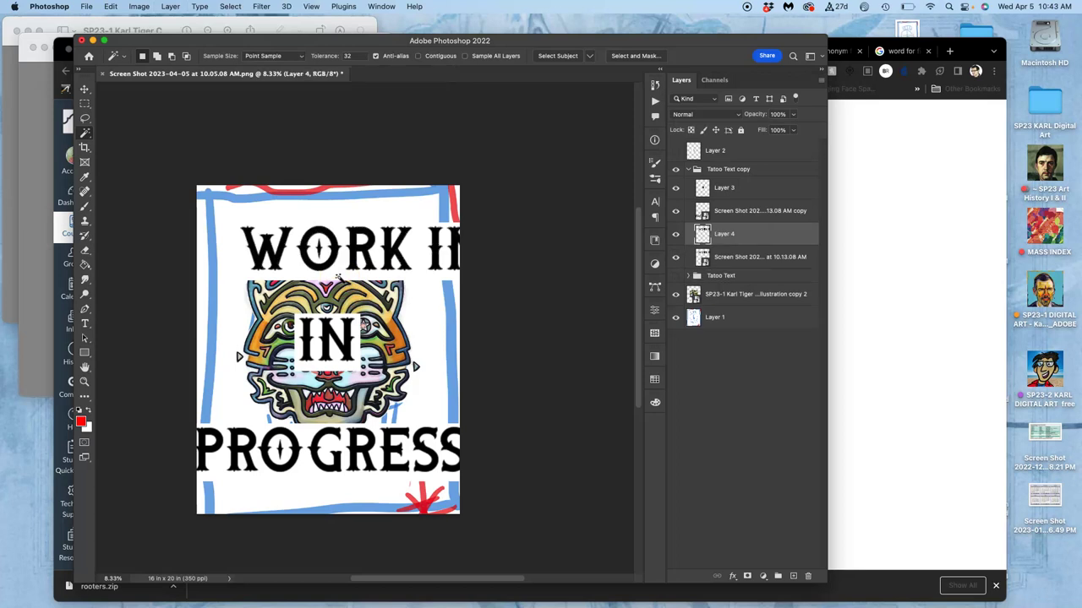
{"action": "left_click", "coordinate": [756, 256]}
{"action": "key", "text": "Delete"}
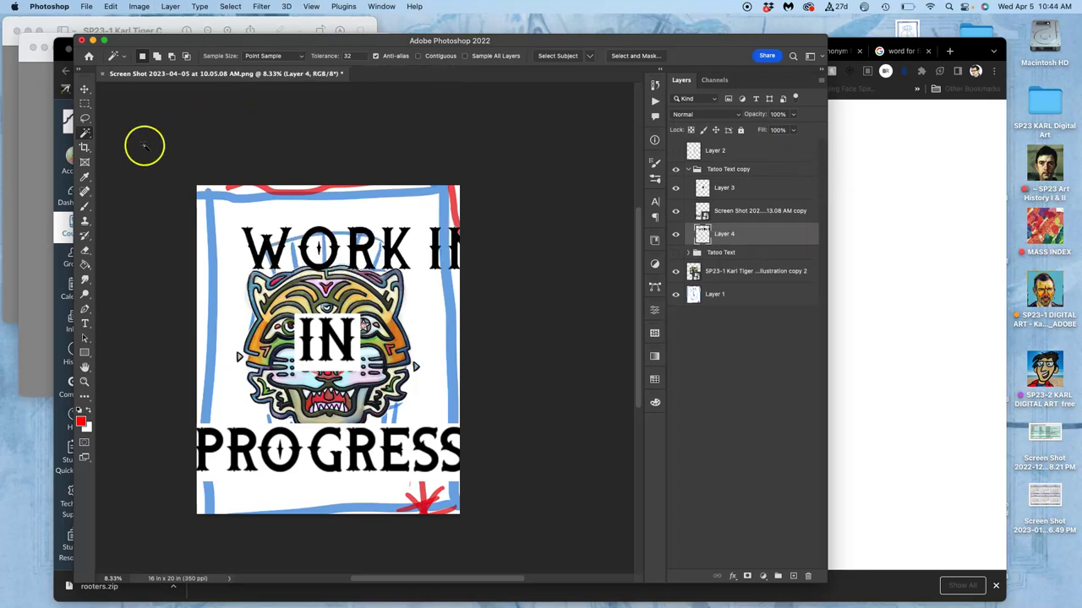
{"action": "left_click", "coordinate": [85, 119]}
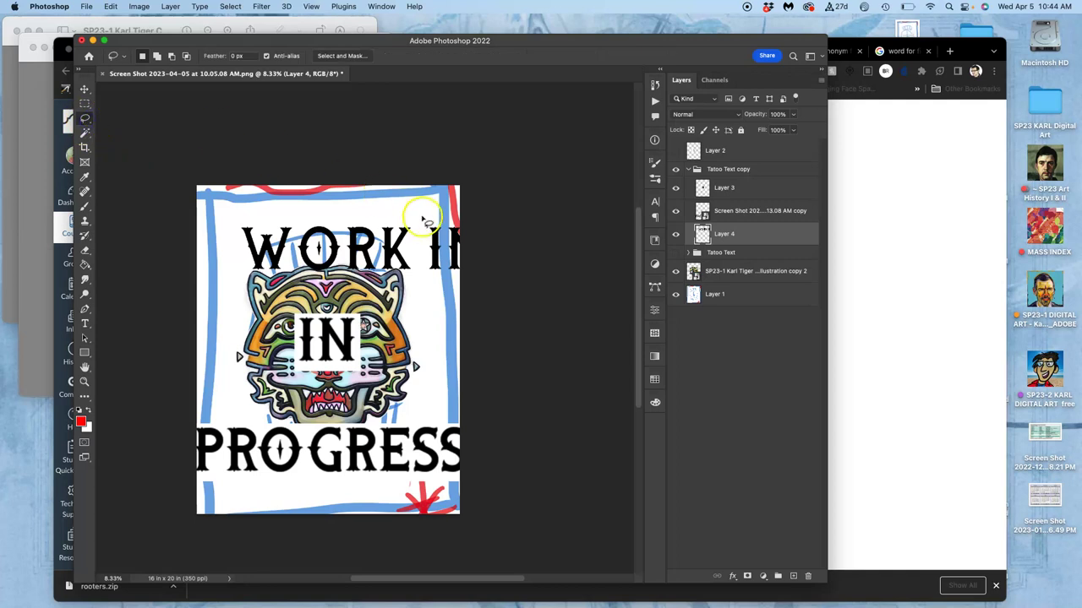
{"action": "left_click", "coordinate": [85, 89]}
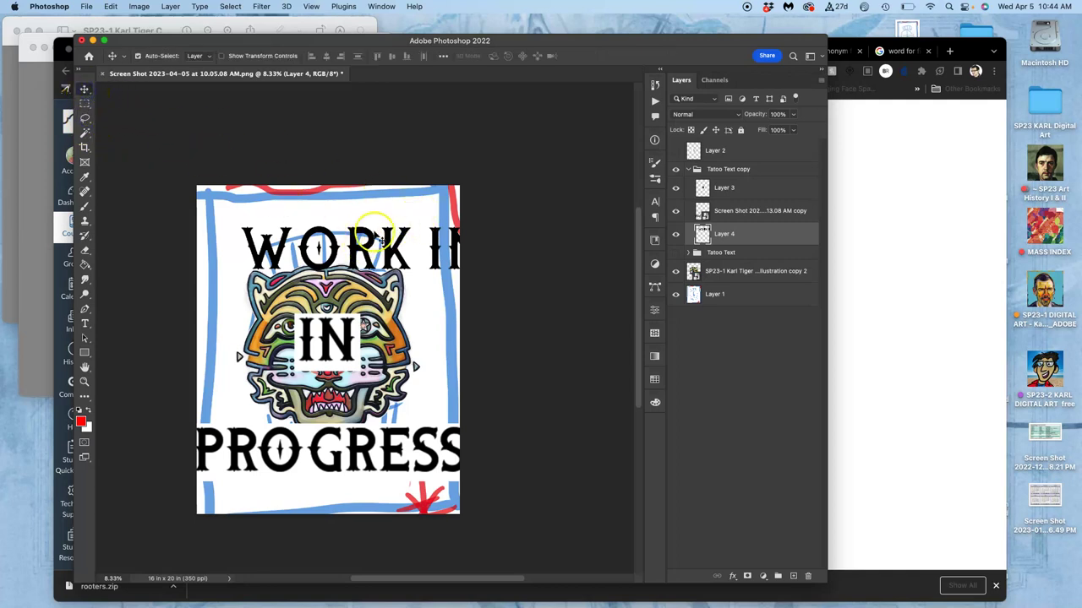
{"action": "left_click_drag", "start_coordinate": [353, 233], "coordinate": [234, 225]}
Lasso and delete the IN letters so only WORK remains
{"action": "left_click", "coordinate": [85, 119]}
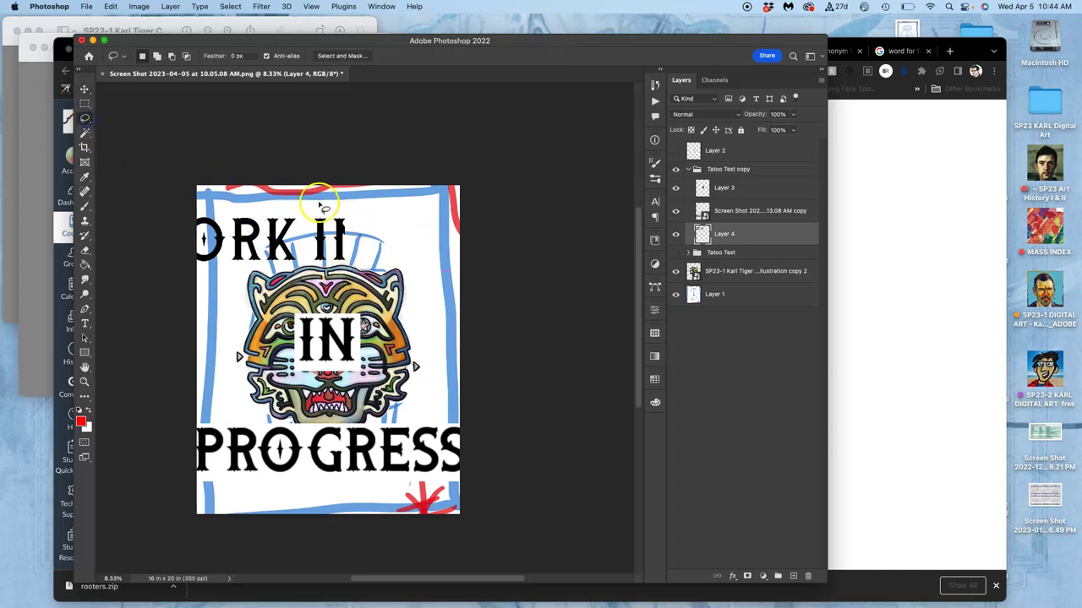
{"action": "left_click_drag", "start_coordinate": [313, 207], "coordinate": [303, 243]}
{"action": "left_click_drag", "start_coordinate": [369, 253], "coordinate": [339, 201]}
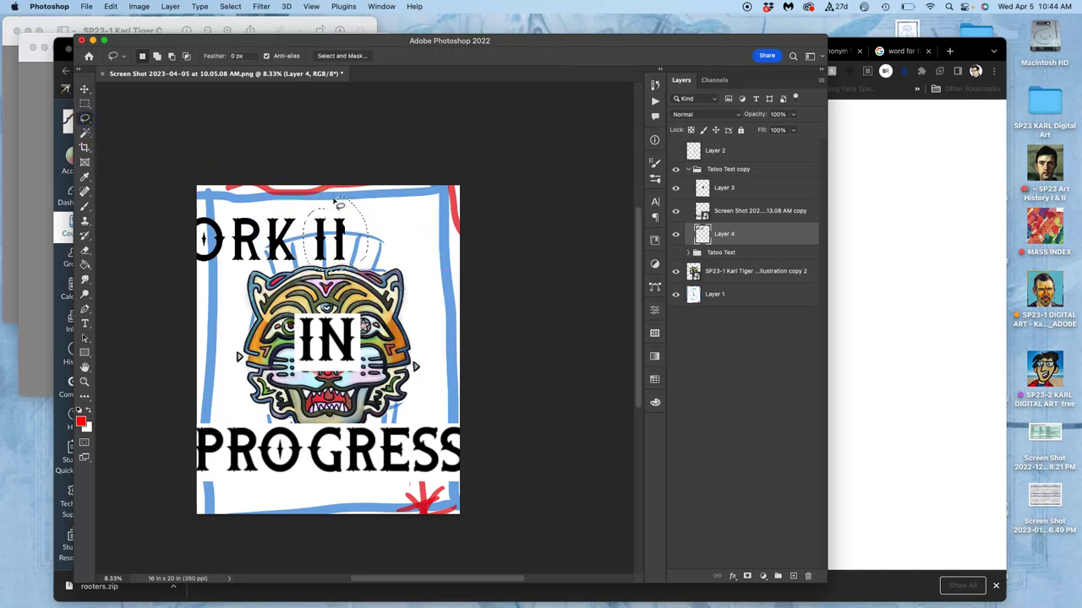
{"action": "key", "text": "Delete"}
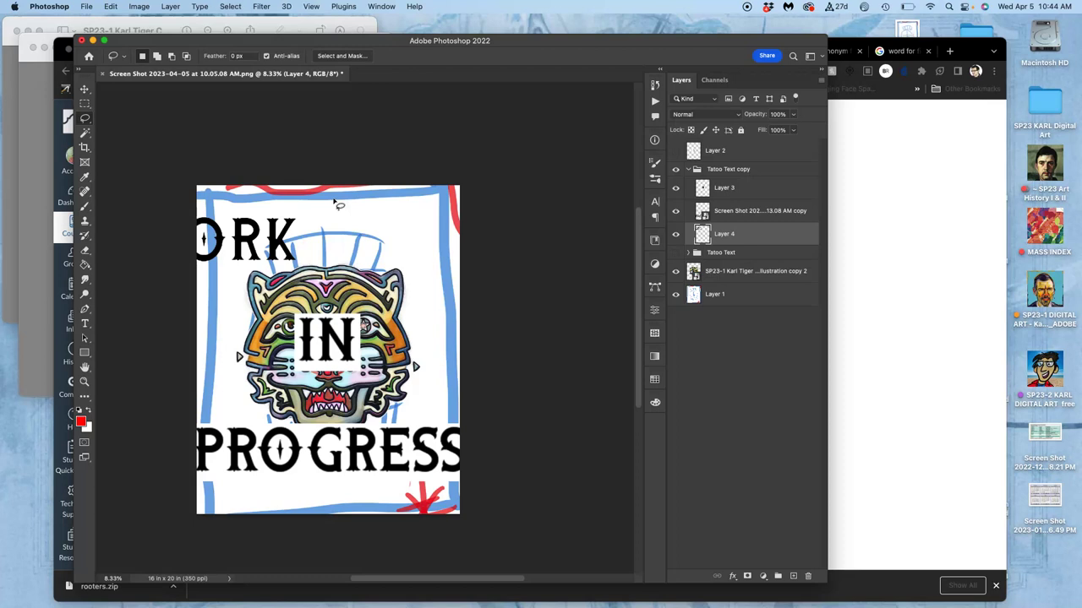
Move WORK back above the tiger's head, zoom to 25%, and switch to the Canvas page
{"action": "left_click", "coordinate": [676, 252]}
{"action": "left_click", "coordinate": [677, 252]}
{"action": "left_click", "coordinate": [84, 88]}
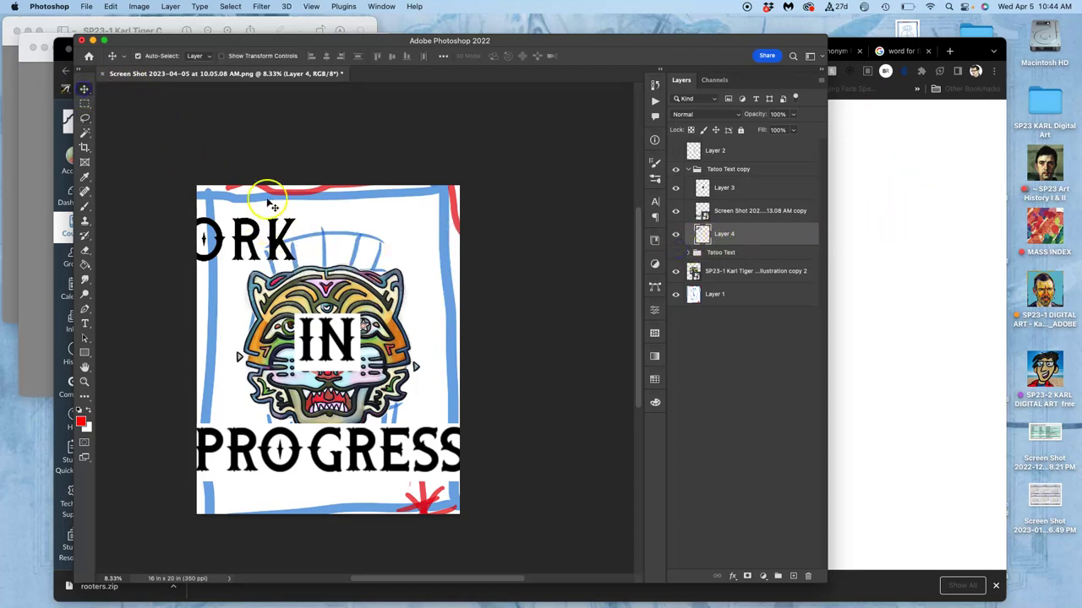
{"action": "left_click_drag", "start_coordinate": [268, 213], "coordinate": [354, 236]}
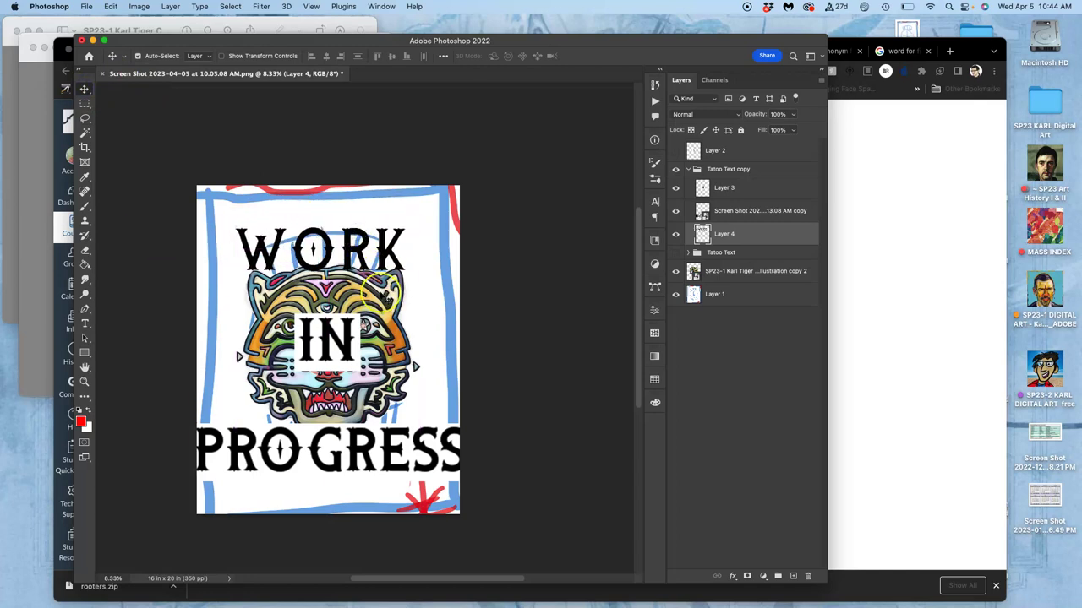
{"action": "key", "text": "super+plus"}
{"action": "key", "text": "super+plus"}
{"action": "key", "text": "super+plus"}
{"action": "scroll", "coordinate": [385, 254], "scroll_direction": "up", "scroll_amount": 10}
{"action": "scroll", "coordinate": [385, 253], "scroll_direction": "left", "scroll_amount": 6}
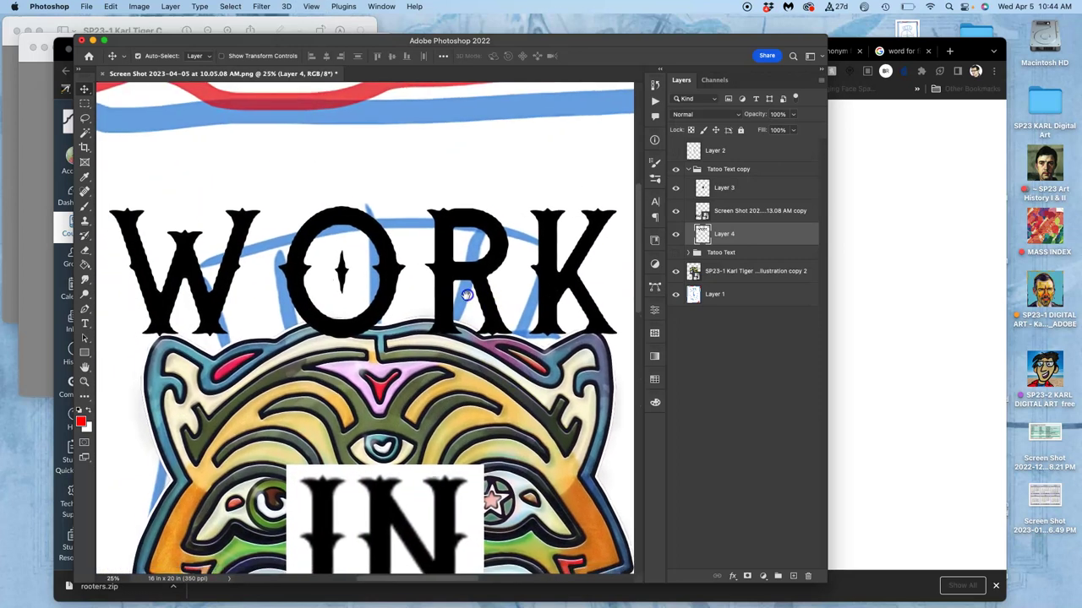
{"action": "left_click", "coordinate": [881, 218]}
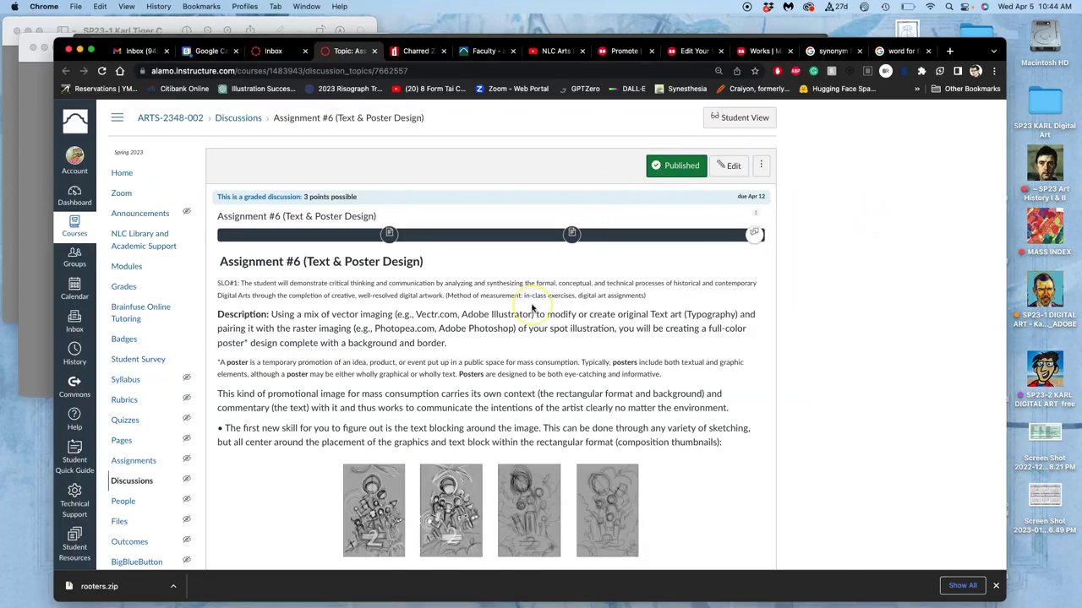
Scroll the Canvas discussion to the ART OF THE TITLE: STRANGER THINGS lettering example
{"action": "scroll", "coordinate": [532, 309], "scroll_direction": "down", "scroll_amount": 10}
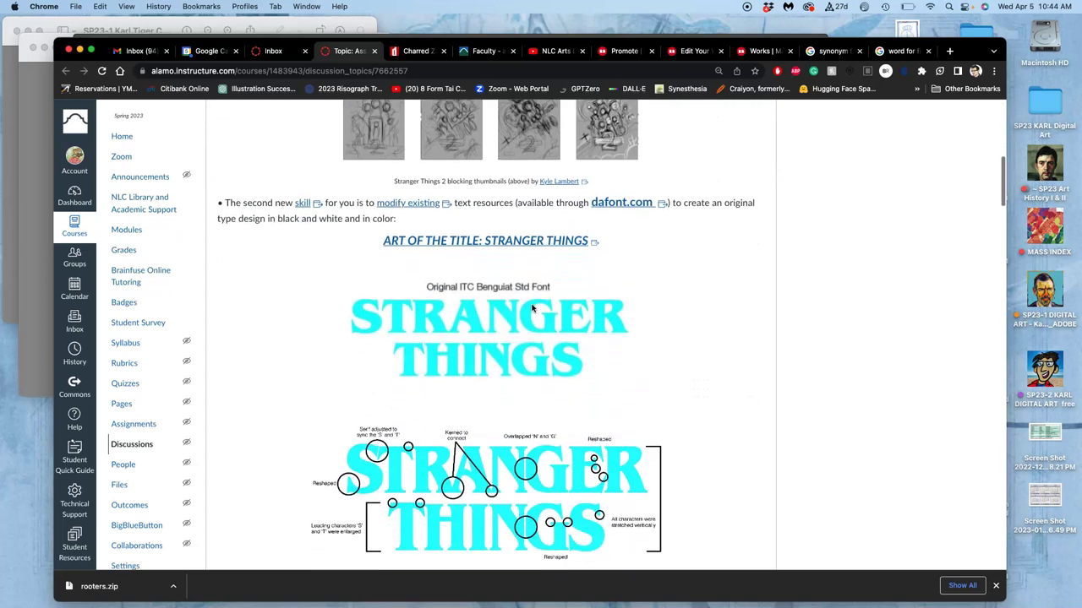
{"action": "left_click", "coordinate": [488, 287]}
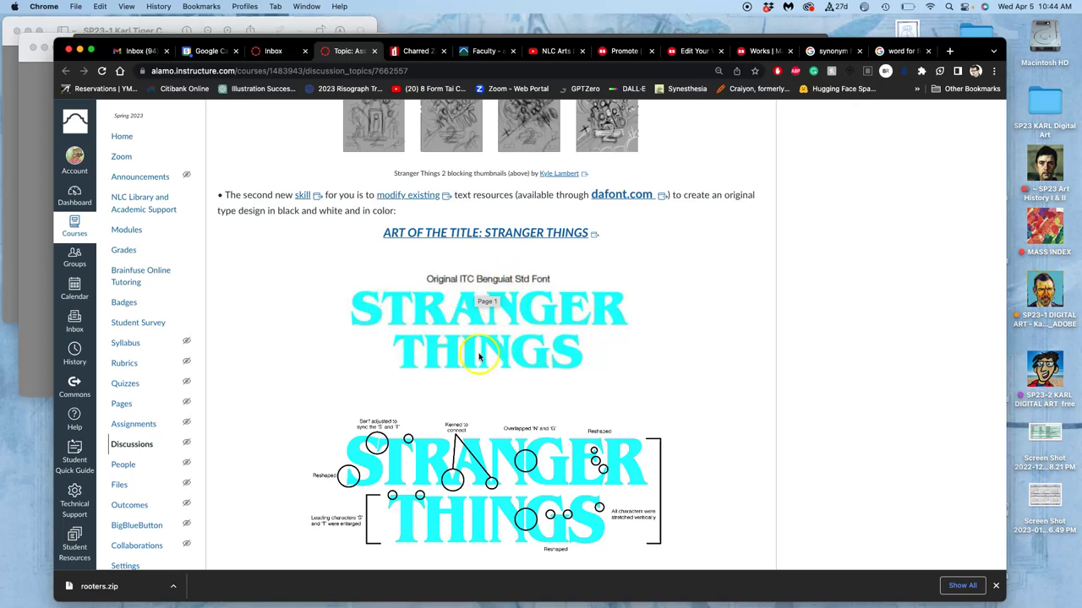
{"action": "scroll", "coordinate": [484, 357], "scroll_direction": "down", "scroll_amount": 5}
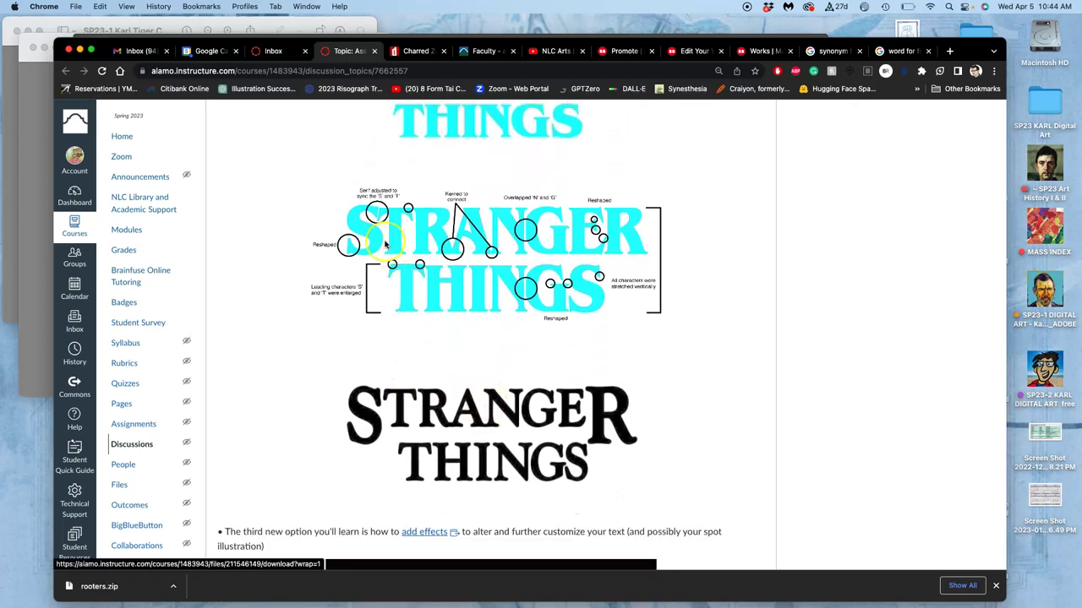
{"action": "scroll", "coordinate": [461, 307], "scroll_direction": "down", "scroll_amount": 6}
{"action": "scroll", "coordinate": [459, 307], "scroll_direction": "down", "scroll_amount": 14}
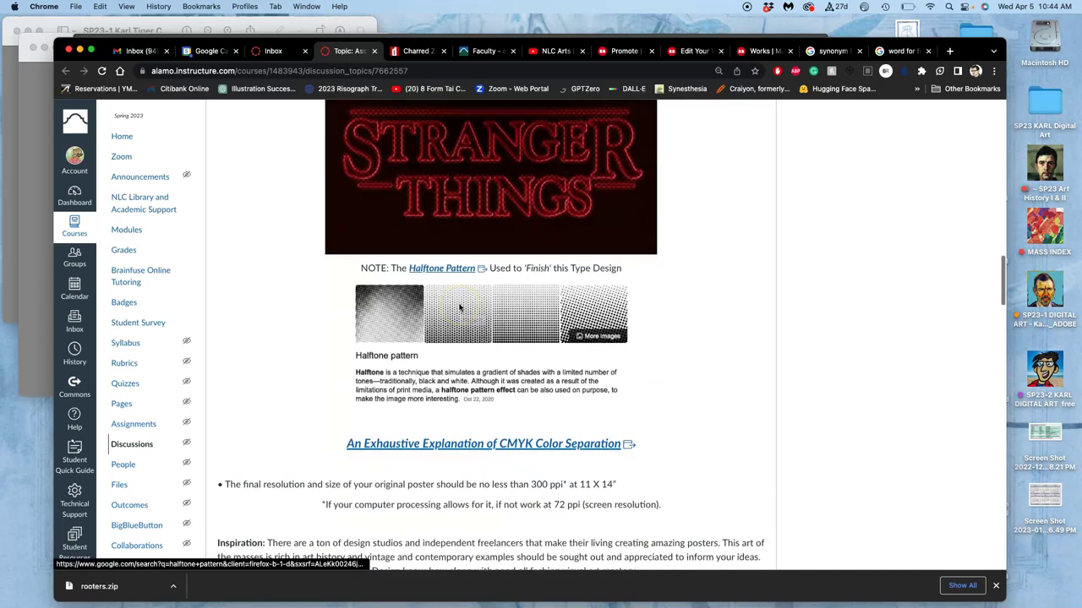
{"action": "scroll", "coordinate": [459, 307], "scroll_direction": "down", "scroll_amount": 4}
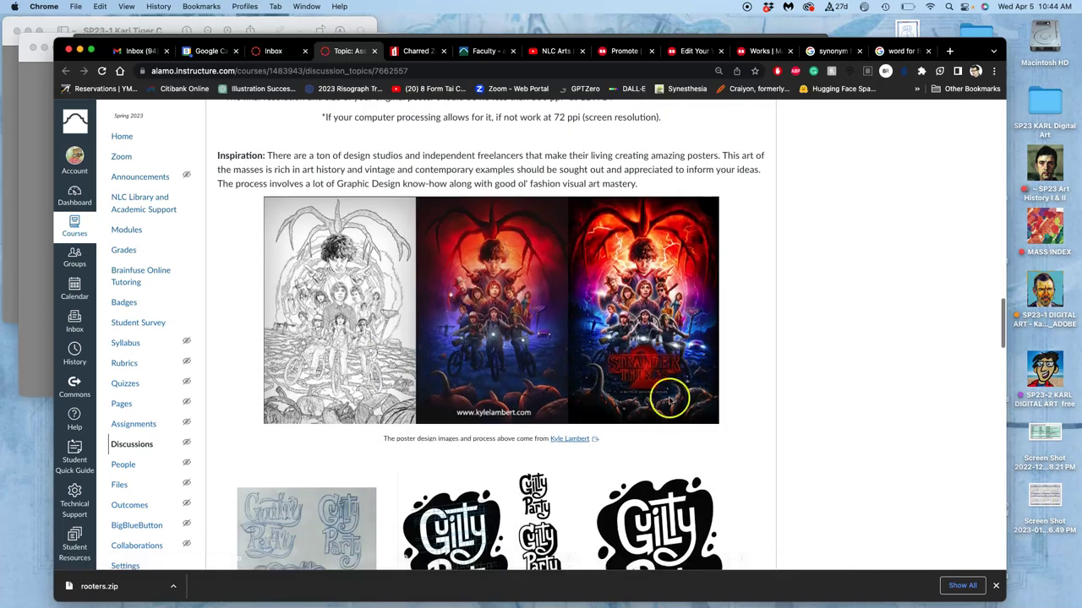
{"action": "scroll", "coordinate": [619, 363], "scroll_direction": "up", "scroll_amount": 18}
{"action": "scroll", "coordinate": [606, 347], "scroll_direction": "up", "scroll_amount": 10}
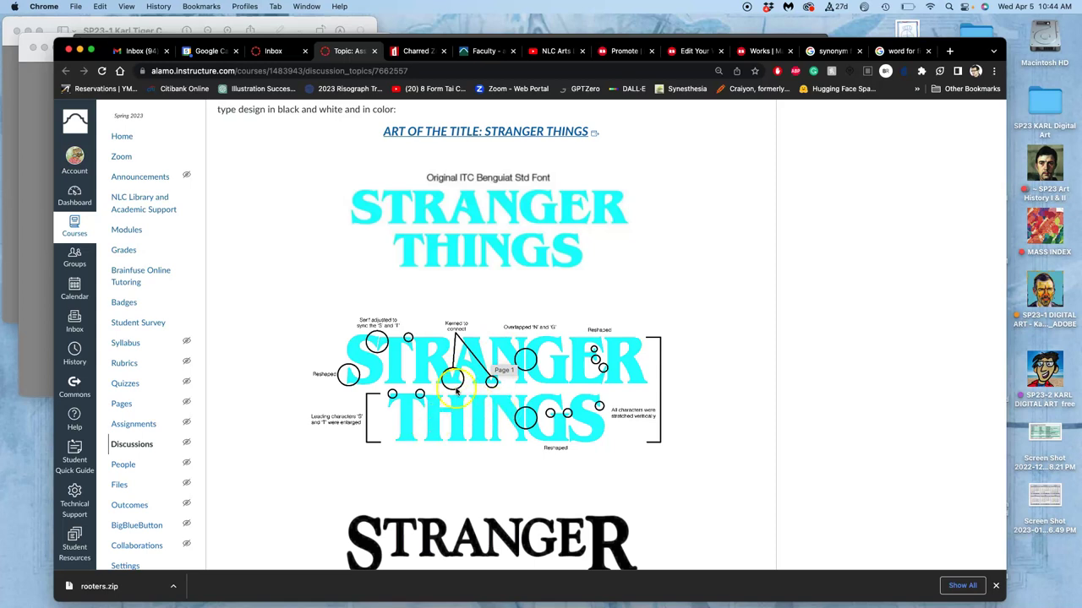
{"action": "left_click", "coordinate": [531, 395]}
{"action": "scroll", "coordinate": [603, 367], "scroll_direction": "up", "scroll_amount": 1}
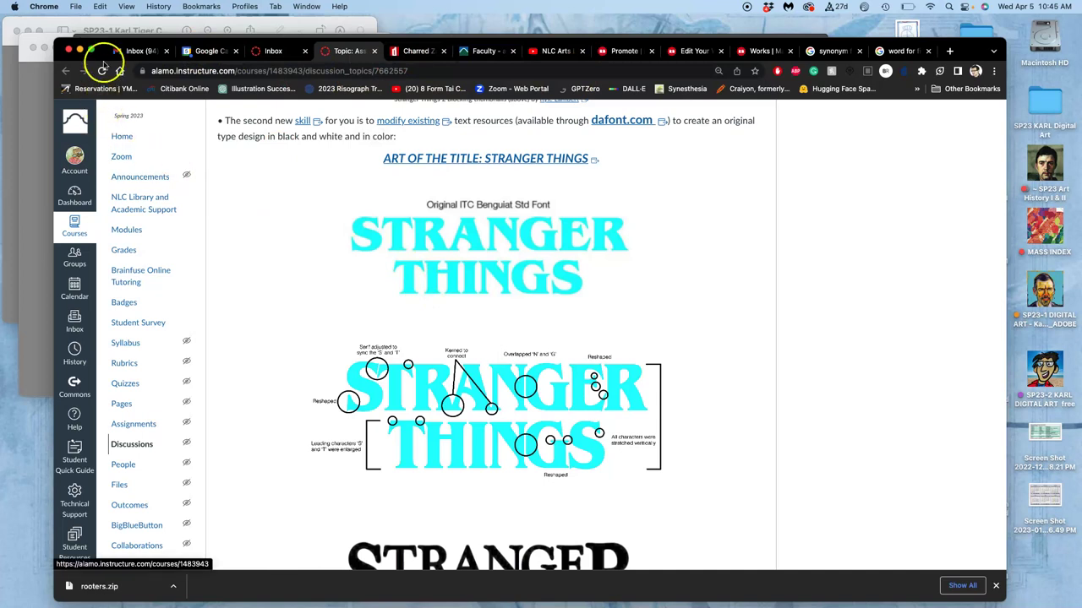
{"action": "left_click_drag", "start_coordinate": [102, 45], "coordinate": [108, 116]}
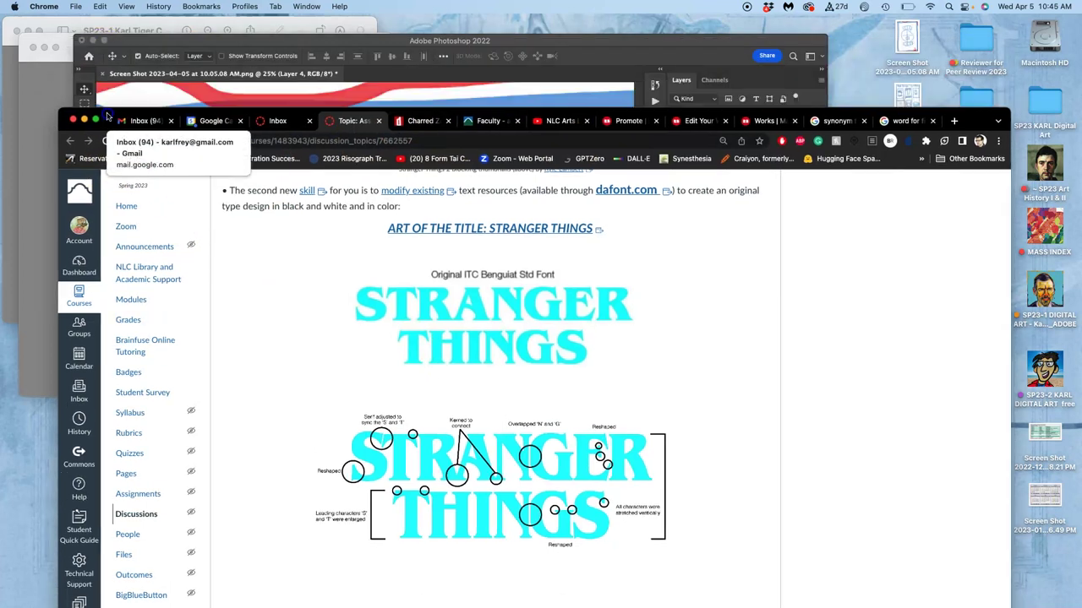
Back in Photoshop, marquee-select the O of WORK and shift it slightly left
{"action": "left_click", "coordinate": [228, 96]}
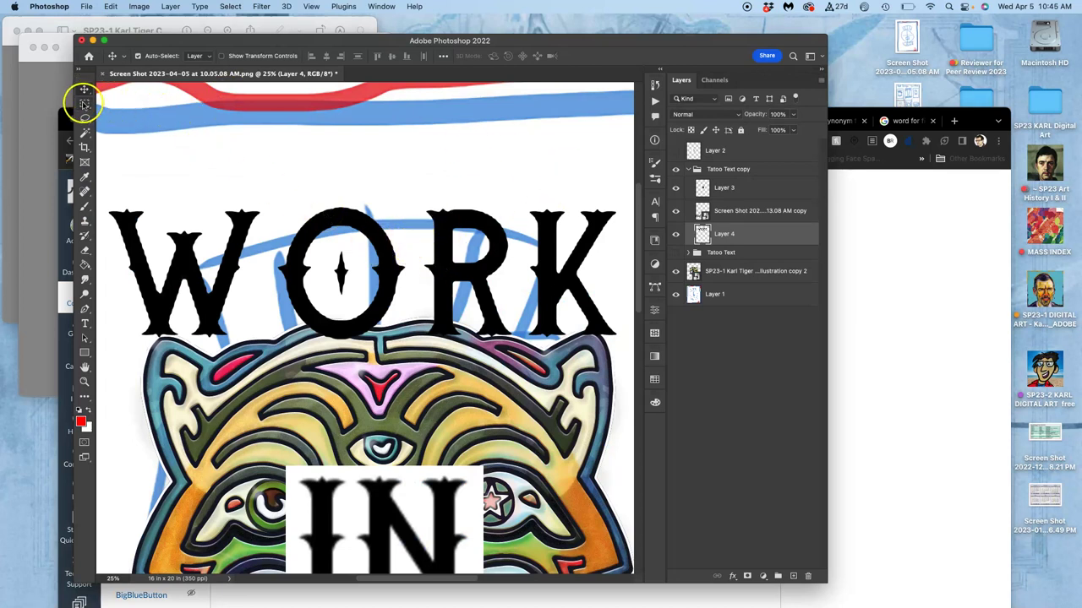
{"action": "left_click", "coordinate": [85, 103]}
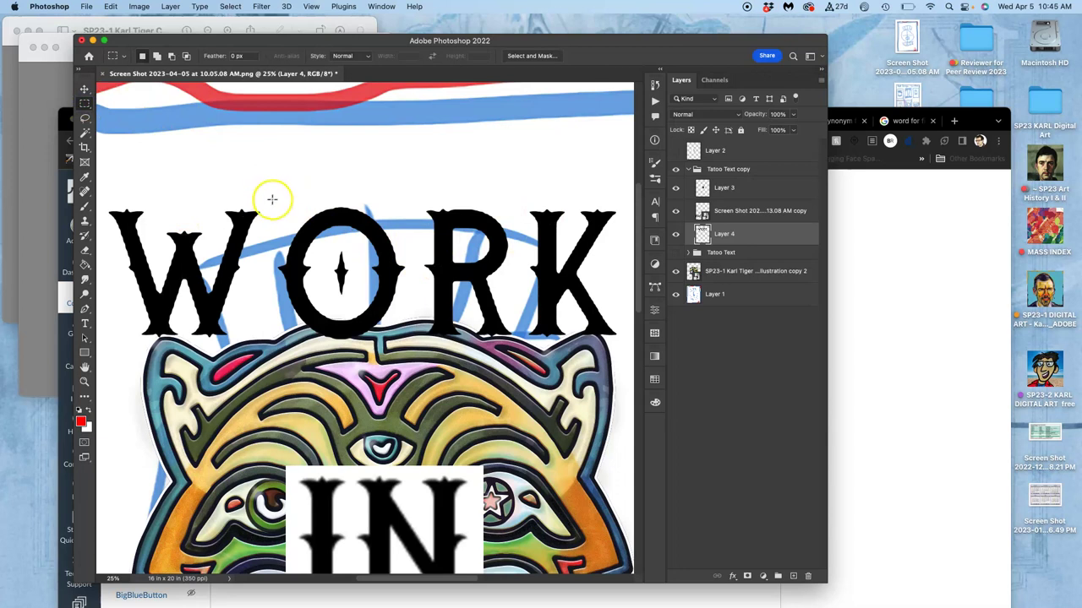
{"action": "left_click_drag", "start_coordinate": [274, 196], "coordinate": [412, 362]}
{"action": "left_click", "coordinate": [84, 89]}
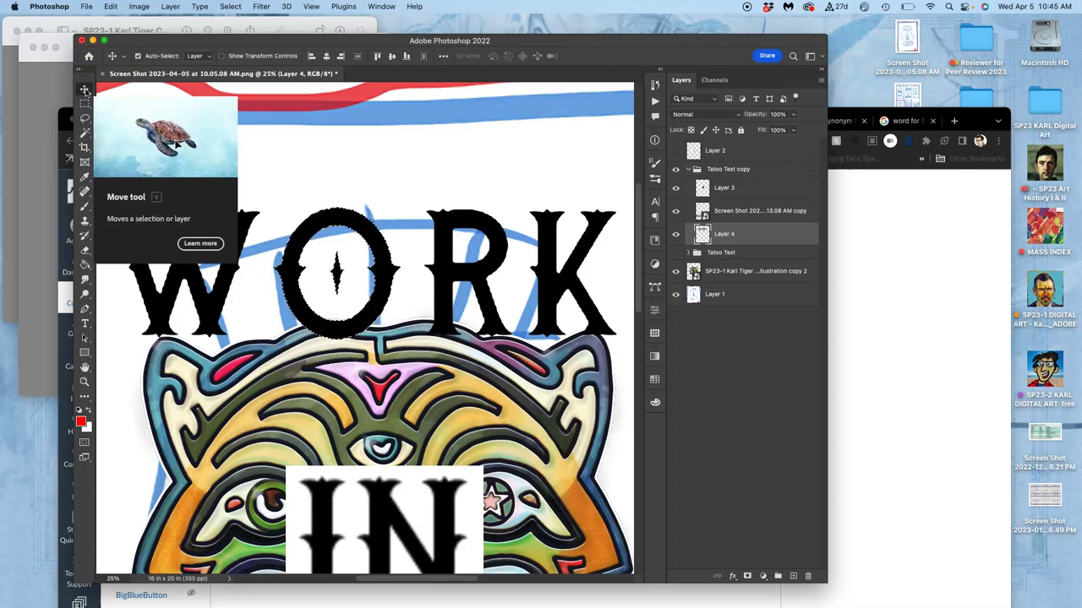
{"action": "left_click_drag", "start_coordinate": [208, 93], "coordinate": [204, 91]}
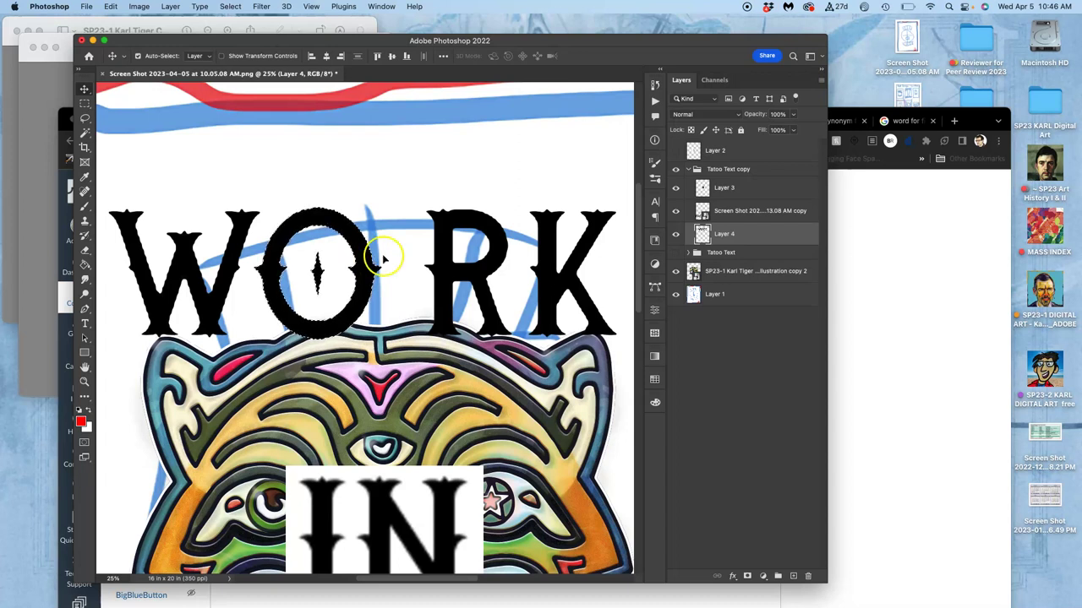
Marquee-select the W and O of WORK and move them to the right
{"action": "left_click", "coordinate": [85, 104]}
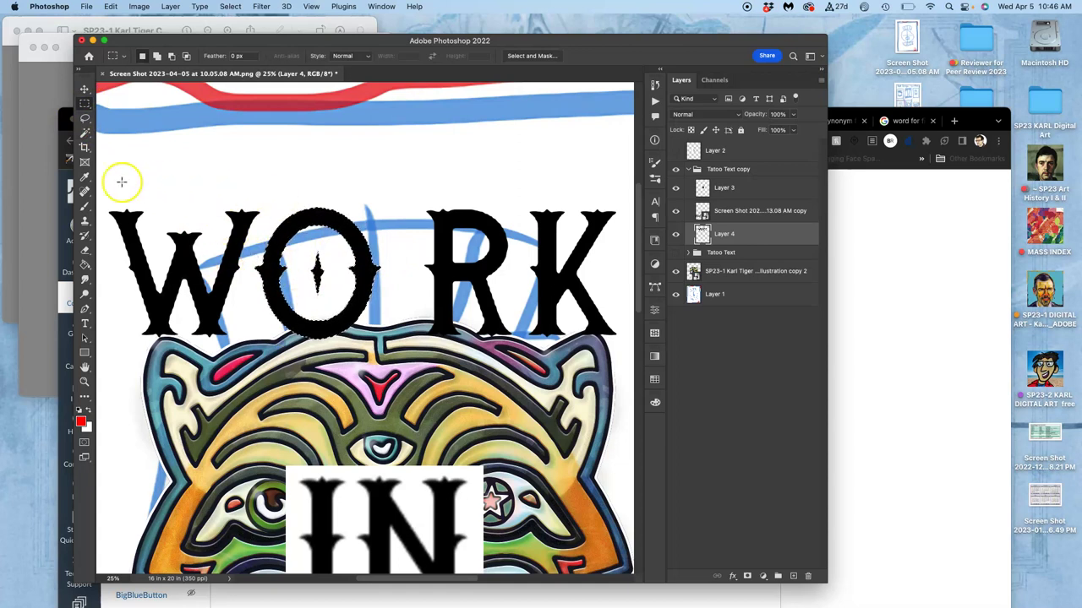
{"action": "left_click_drag", "start_coordinate": [103, 196], "coordinate": [295, 308]}
{"action": "left_click_drag", "start_coordinate": [375, 330], "coordinate": [381, 343]}
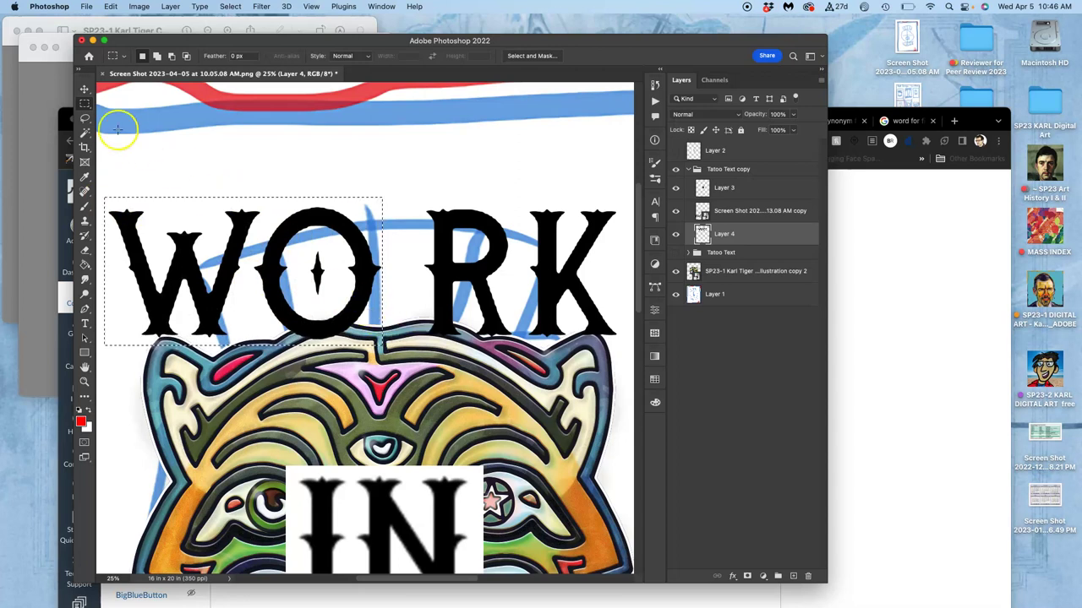
{"action": "left_click", "coordinate": [84, 89]}
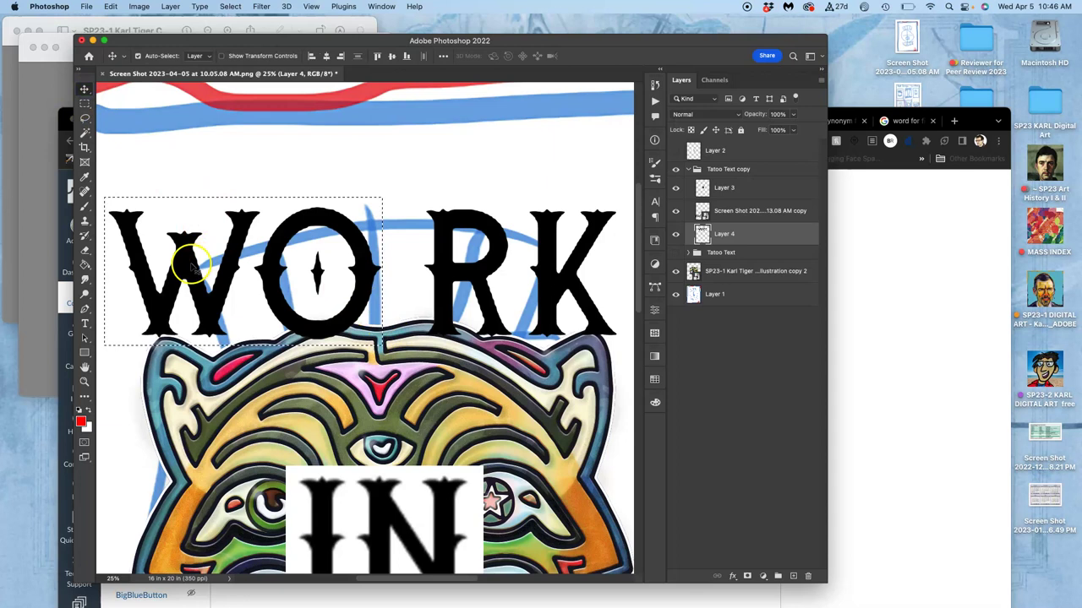
{"action": "left_click_drag", "start_coordinate": [184, 260], "coordinate": [208, 263]}
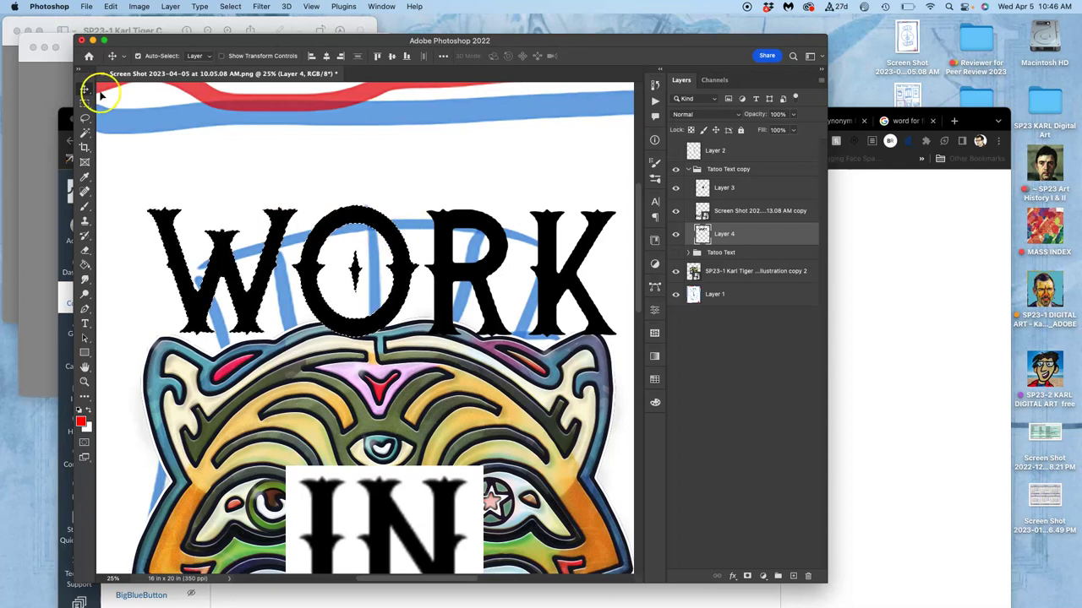
Lasso the K and nudge it slightly left with the arrow key
{"action": "left_click", "coordinate": [84, 117]}
{"action": "left_click", "coordinate": [406, 176]}
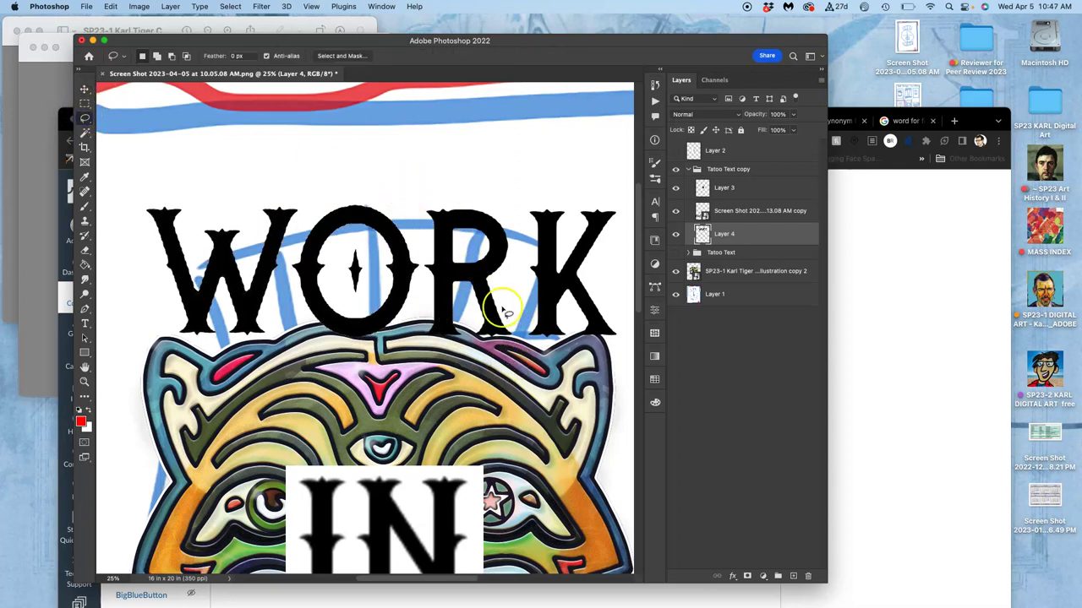
{"action": "scroll", "coordinate": [487, 287], "scroll_direction": "right", "scroll_amount": 3}
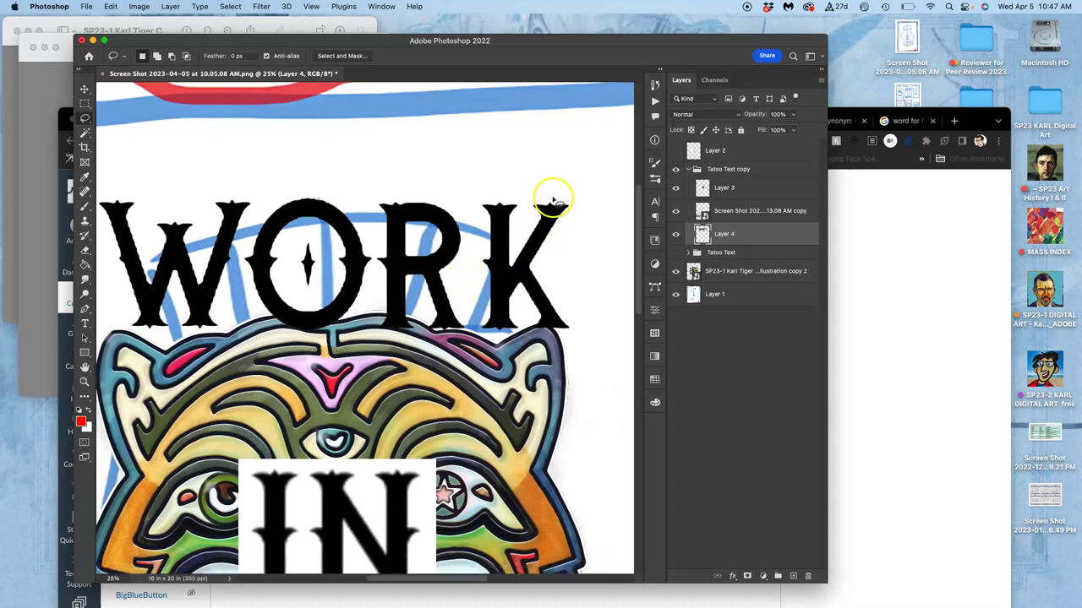
{"action": "mouse_move", "coordinate": [547, 195]}
{"action": "left_mouse_down"}
{"action": "mouse_move", "coordinate": [479, 188]}
{"action": "mouse_move", "coordinate": [473, 254]}
{"action": "left_mouse_up"}
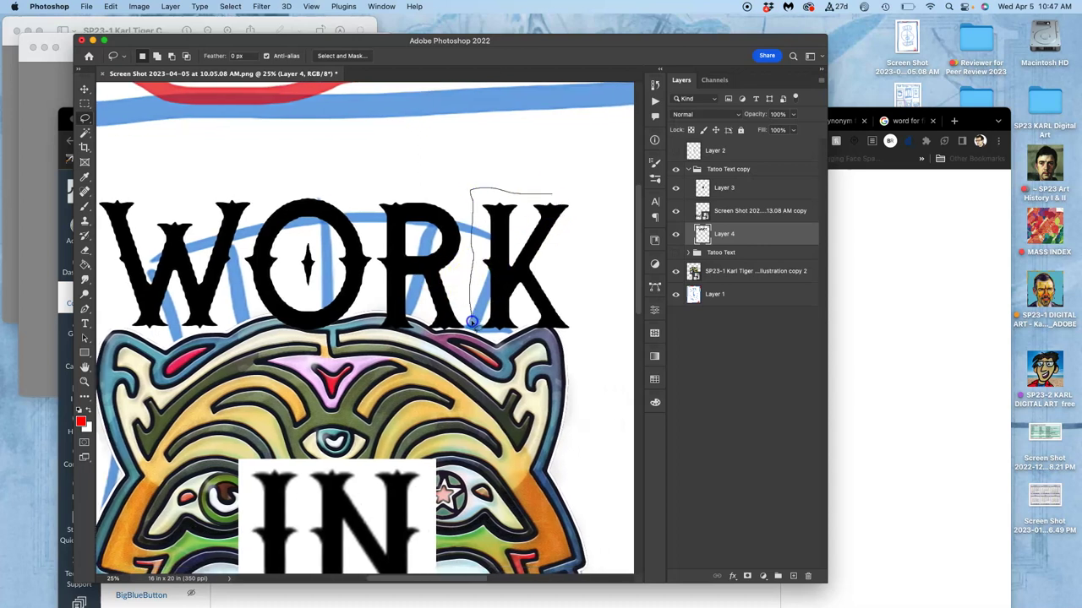
{"action": "mouse_move", "coordinate": [534, 378]}
{"action": "left_mouse_down"}
{"action": "mouse_move", "coordinate": [569, 376]}
{"action": "mouse_move", "coordinate": [592, 175]}
{"action": "left_mouse_up"}
{"action": "left_click", "coordinate": [84, 88]}
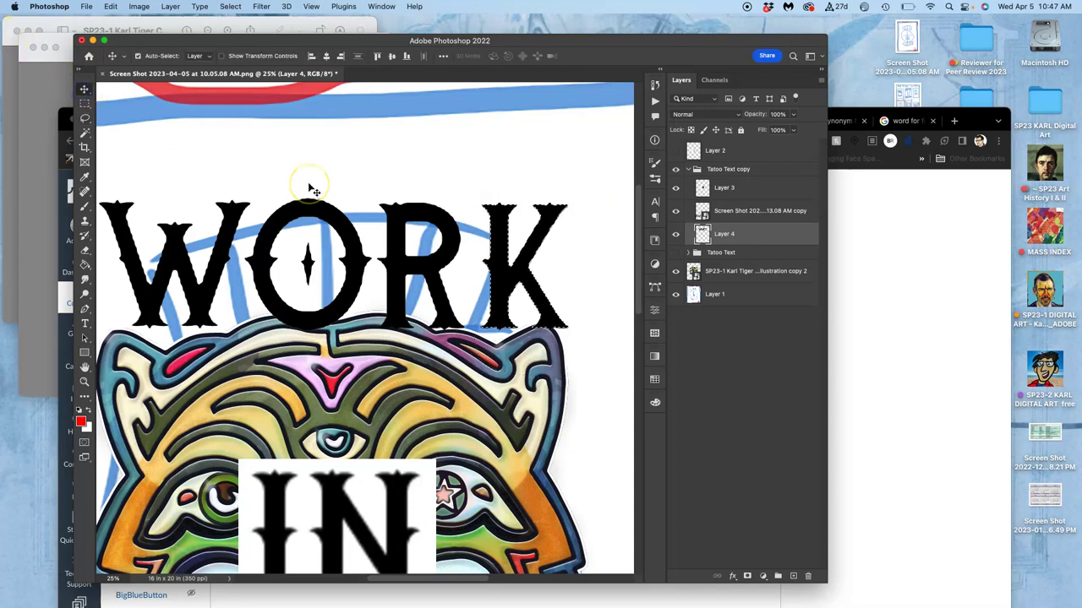
{"action": "key", "text": "Left"}
{"action": "key", "text": "Left"}
{"action": "key", "text": "Left"}
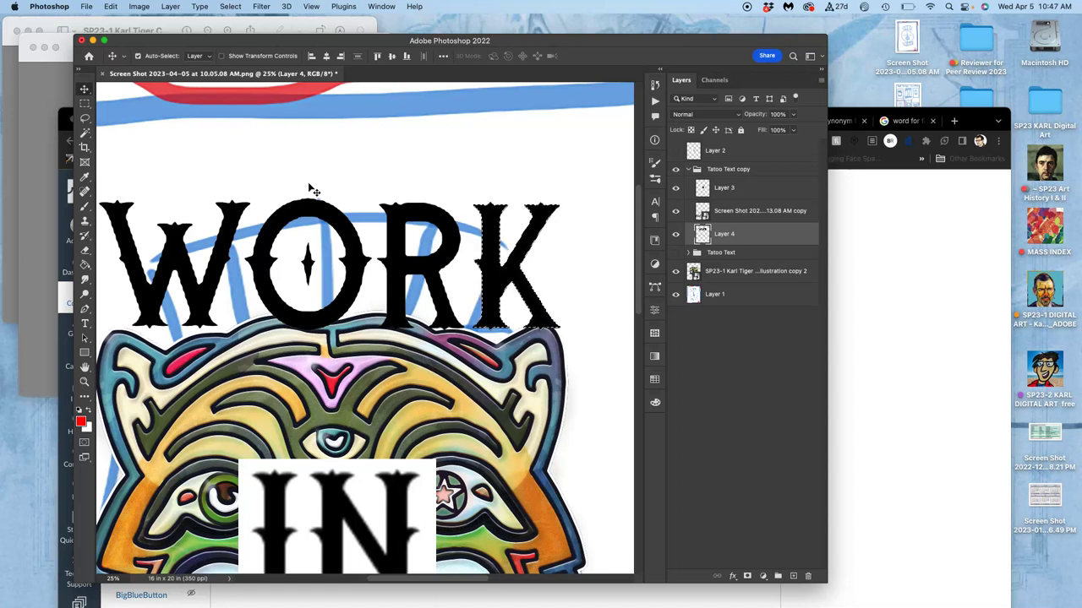
{"action": "left_click", "coordinate": [345, 194]}
Stretch the K wider to the right, then nudge it left toward the R
{"action": "key", "text": "super+t"}
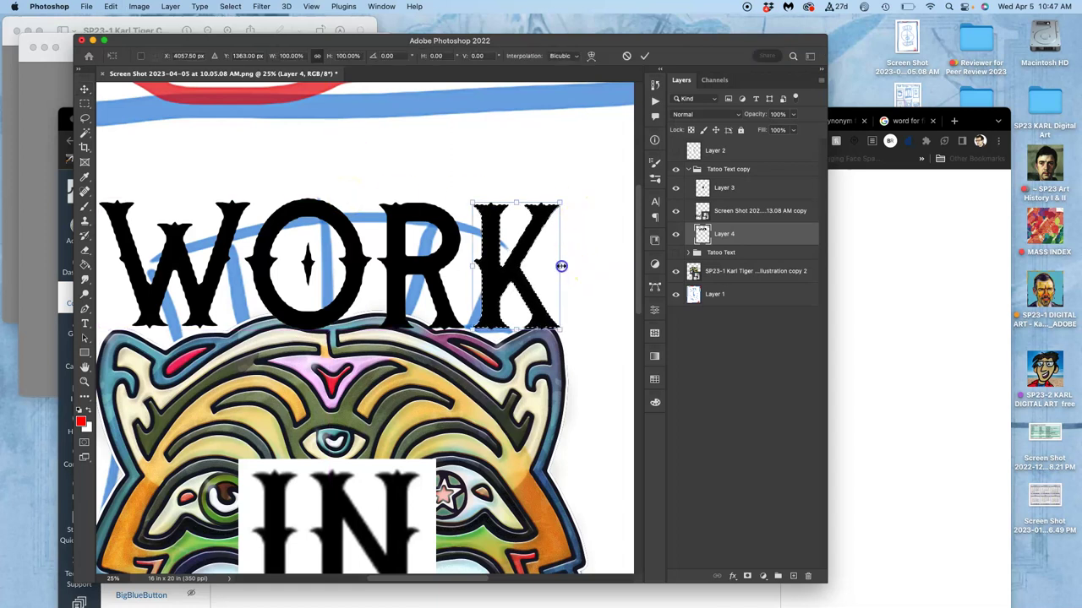
{"action": "left_click_drag", "start_coordinate": [561, 266], "coordinate": [574, 266]}
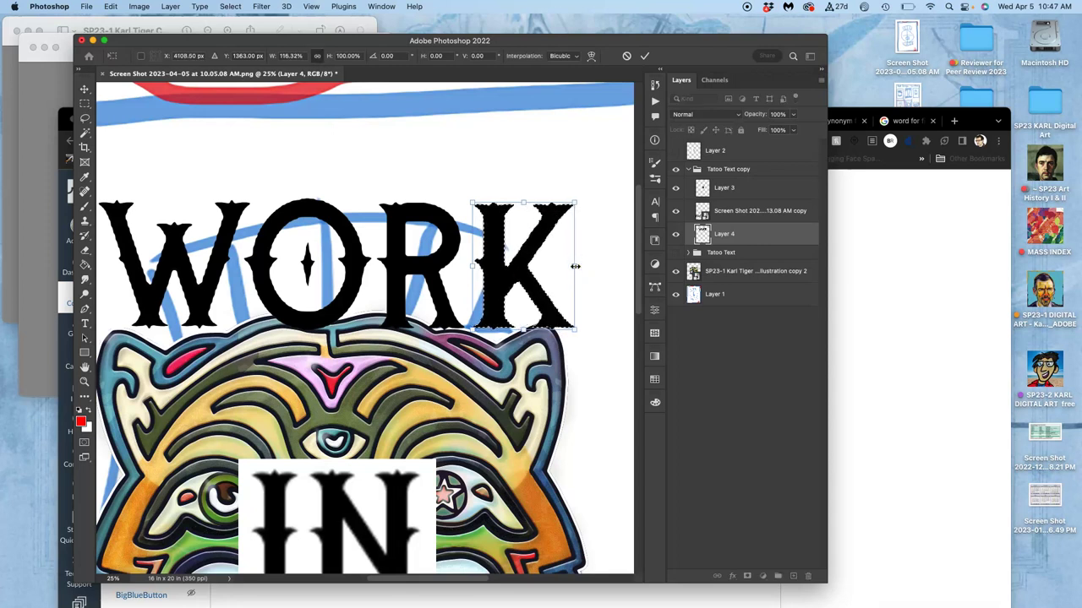
{"action": "key", "text": "Return"}
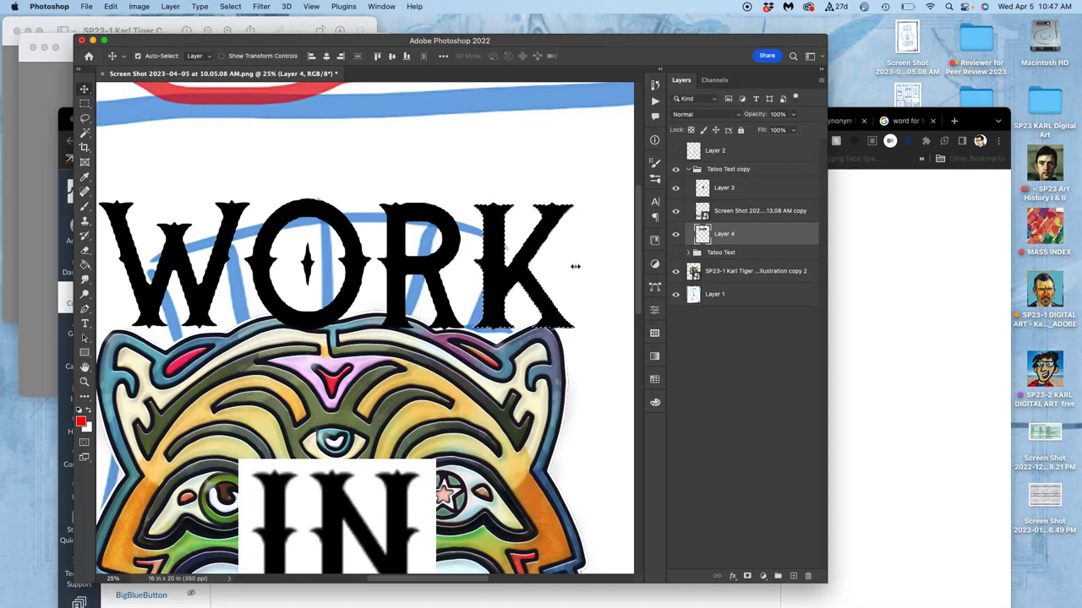
{"action": "scroll", "coordinate": [468, 282], "scroll_direction": "down", "scroll_amount": 2}
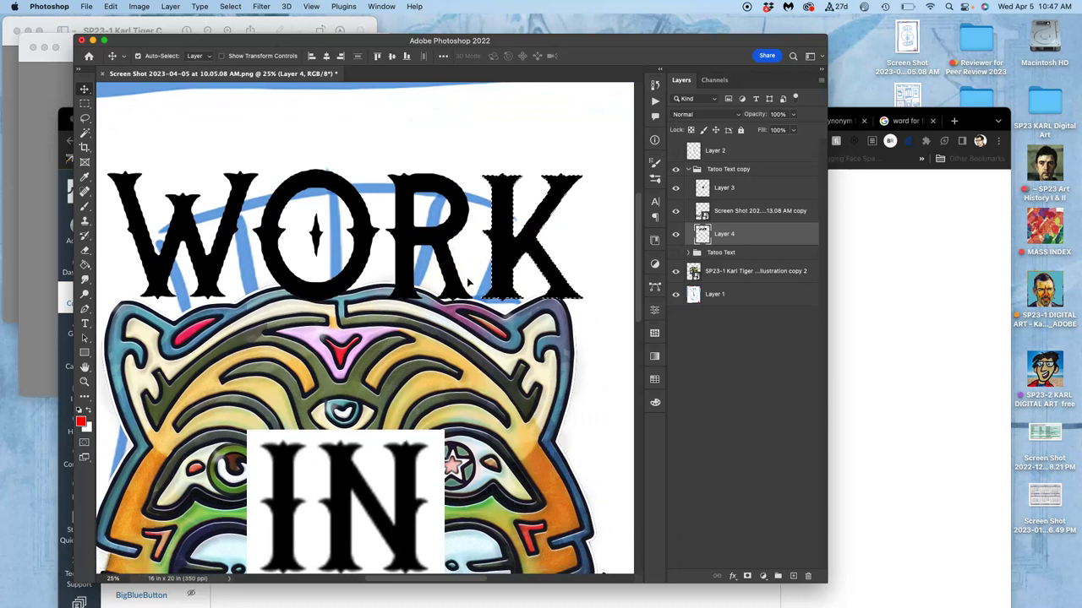
{"action": "key", "text": "shift+Left"}
{"action": "key", "text": "shift+Left"}
{"action": "key", "text": "shift+Left"}
{"action": "key", "text": "shift+Left"}
{"action": "key", "text": "shift+Left"}
{"action": "key", "text": "shift+Left"}
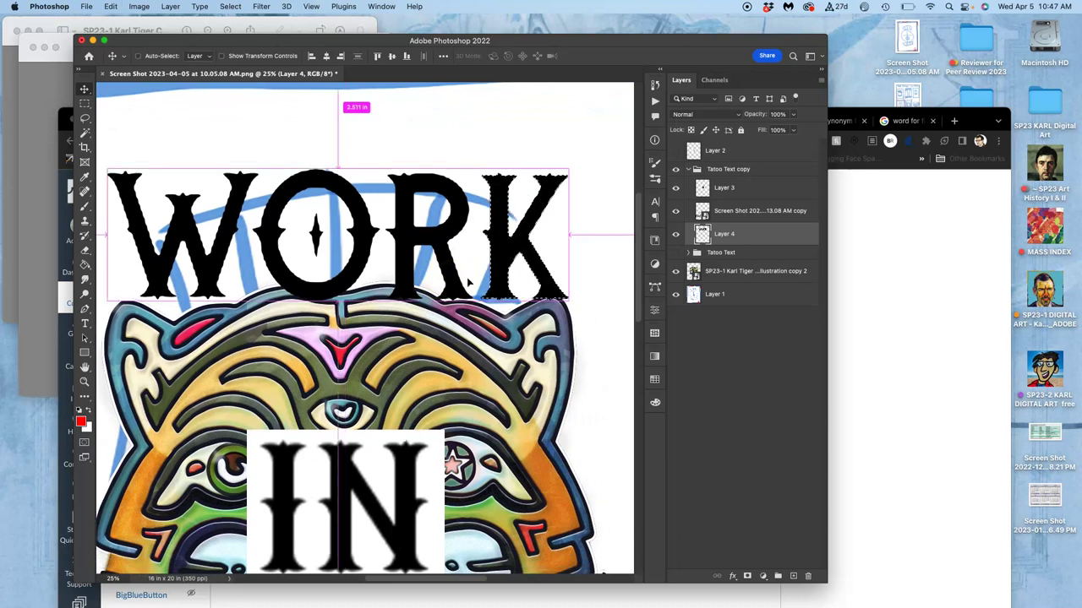
Select the R and K together and widen them to about 105%
{"action": "left_click", "coordinate": [85, 103]}
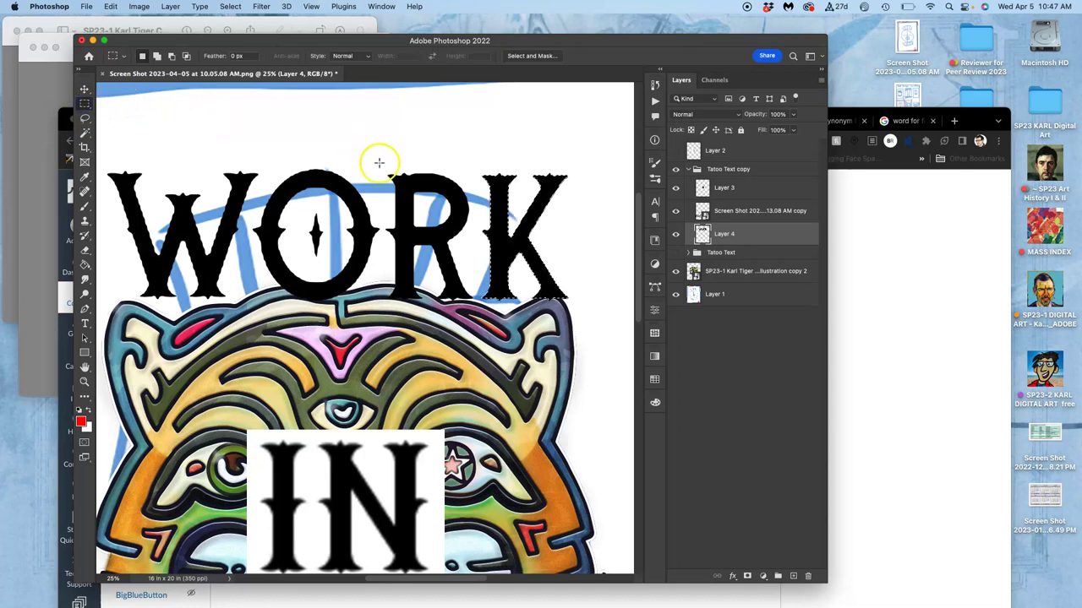
{"action": "left_click_drag", "start_coordinate": [384, 164], "coordinate": [533, 315]}
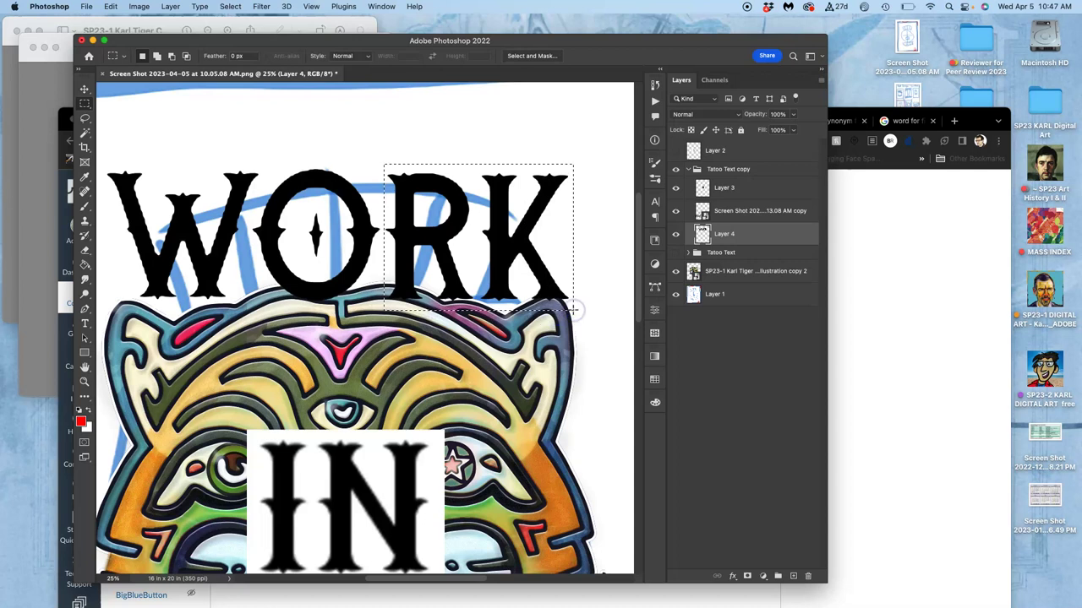
{"action": "key", "text": "super+t"}
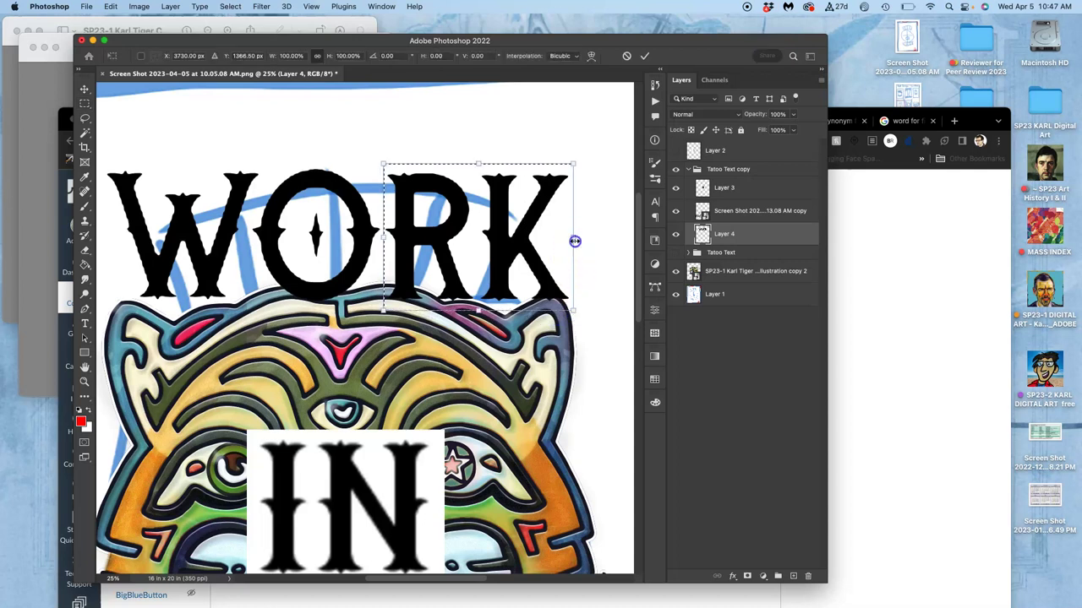
{"action": "left_click_drag", "start_coordinate": [575, 242], "coordinate": [587, 241]}
{"action": "key", "text": "Return"}
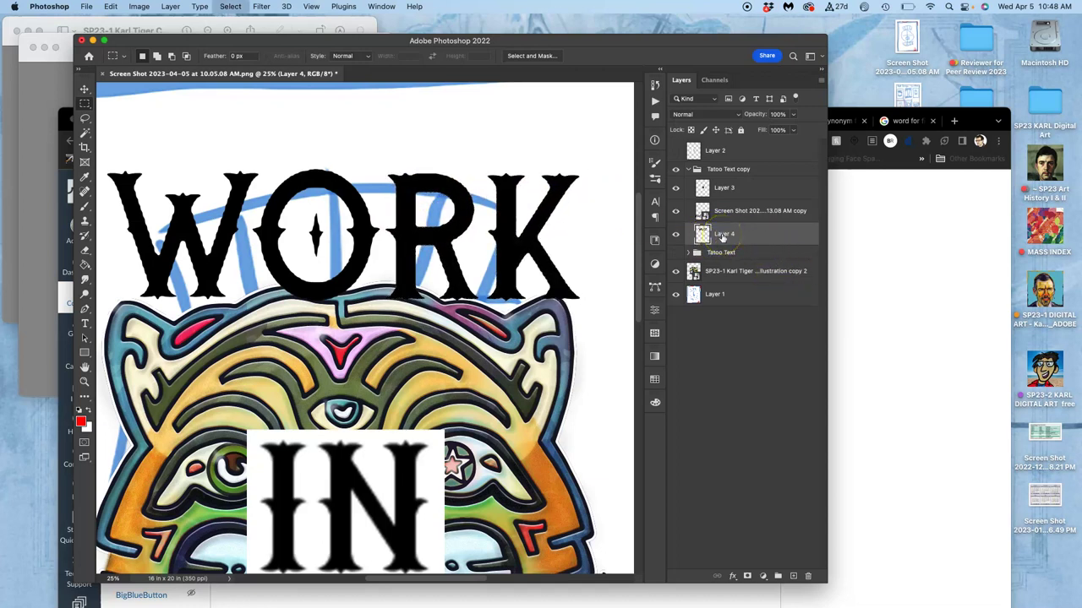
Duplicate WORK as Layer 4 copy, shrink it to about 77% width, and enable Warp
{"action": "key", "text": "super+j"}
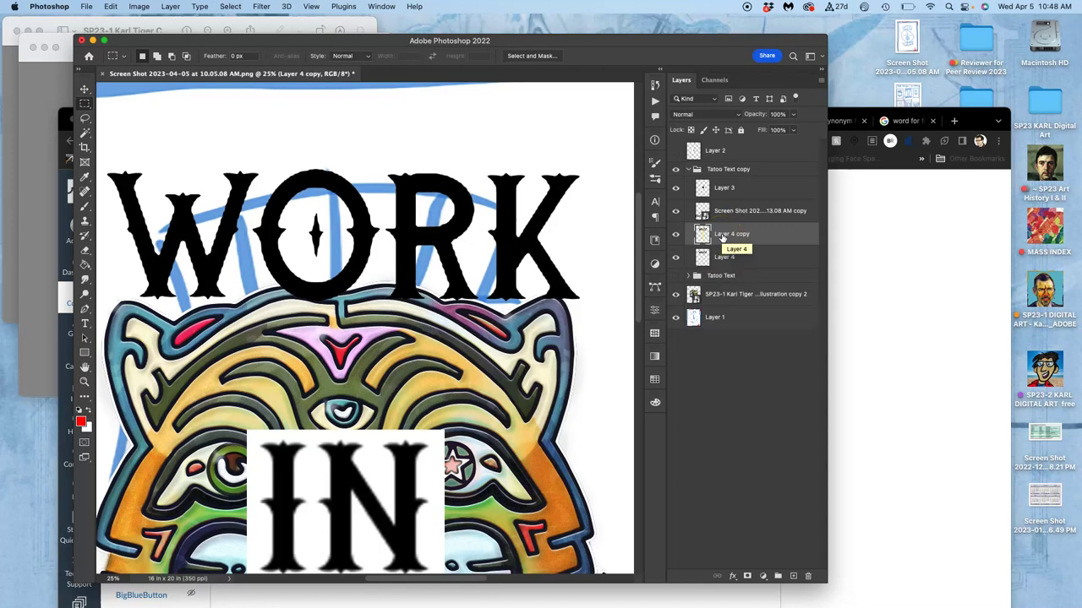
{"action": "left_click_drag", "start_coordinate": [310, 262], "coordinate": [332, 226]}
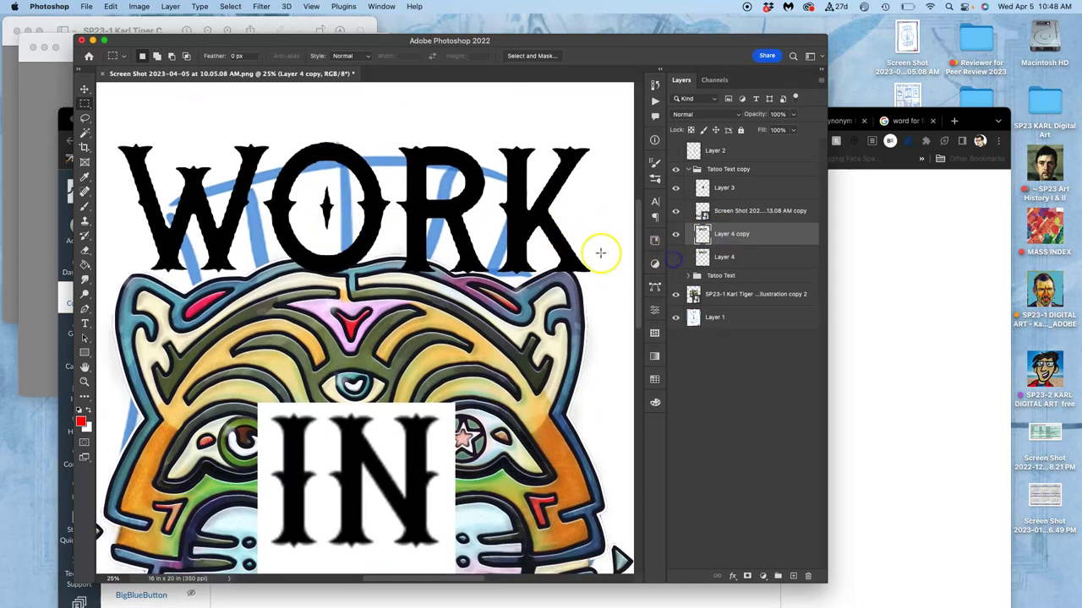
{"action": "key", "text": "super+t"}
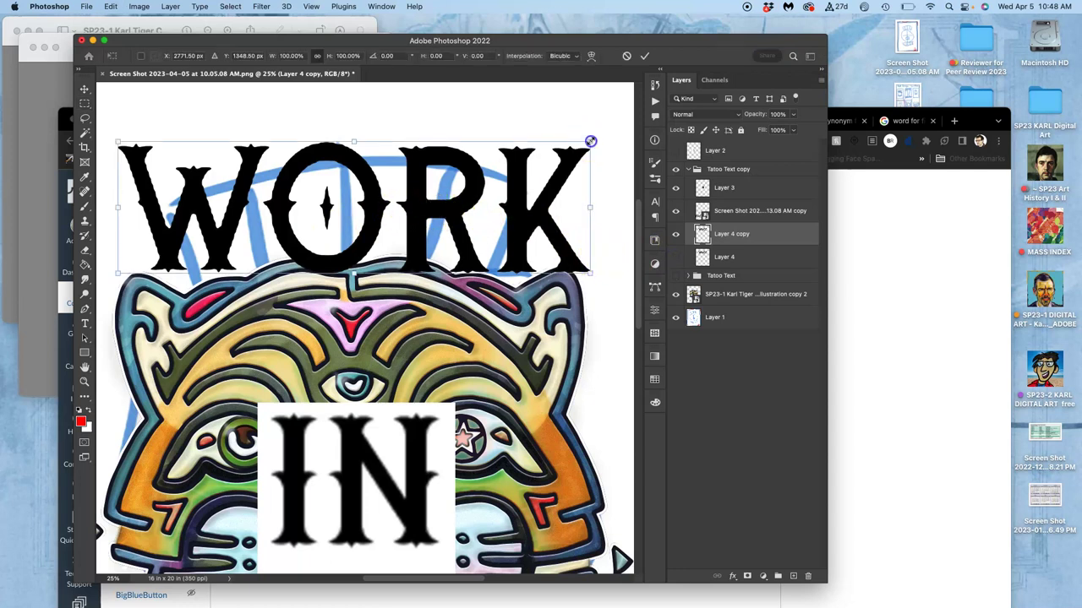
{"action": "left_click_drag", "start_coordinate": [590, 142], "coordinate": [555, 167]}
{"action": "key", "text": "super+minus"}
{"action": "key", "text": "super+plus"}
{"action": "key", "text": "super+plus"}
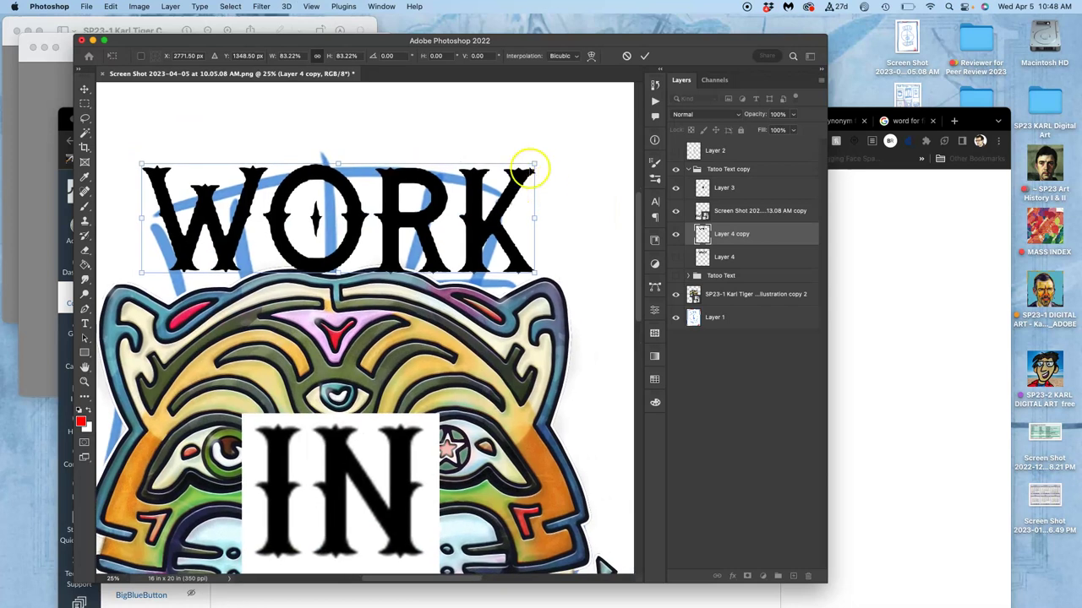
{"action": "left_click", "coordinate": [591, 56]}
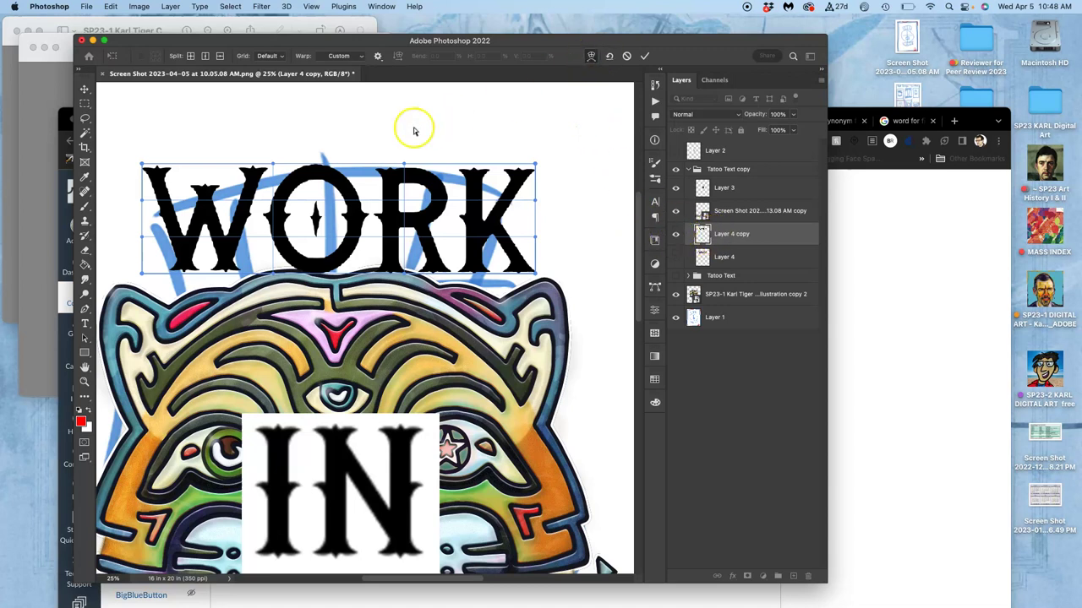
Lift the top edge and the top of the O, then curve WORK's bottom edge upward
{"action": "left_click_drag", "start_coordinate": [403, 165], "coordinate": [405, 141]}
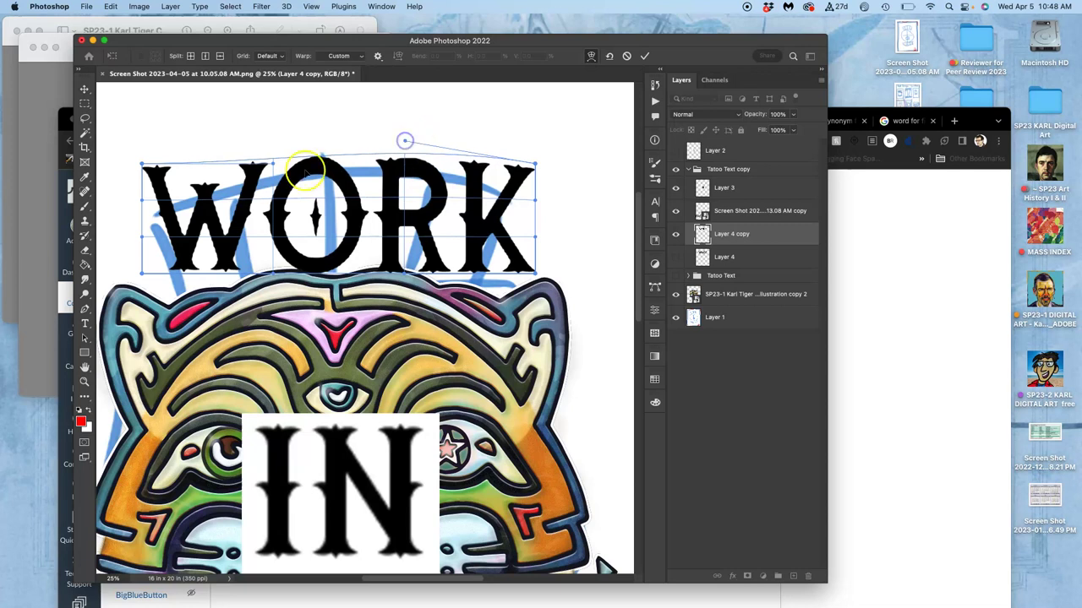
{"action": "left_click_drag", "start_coordinate": [272, 165], "coordinate": [272, 142]}
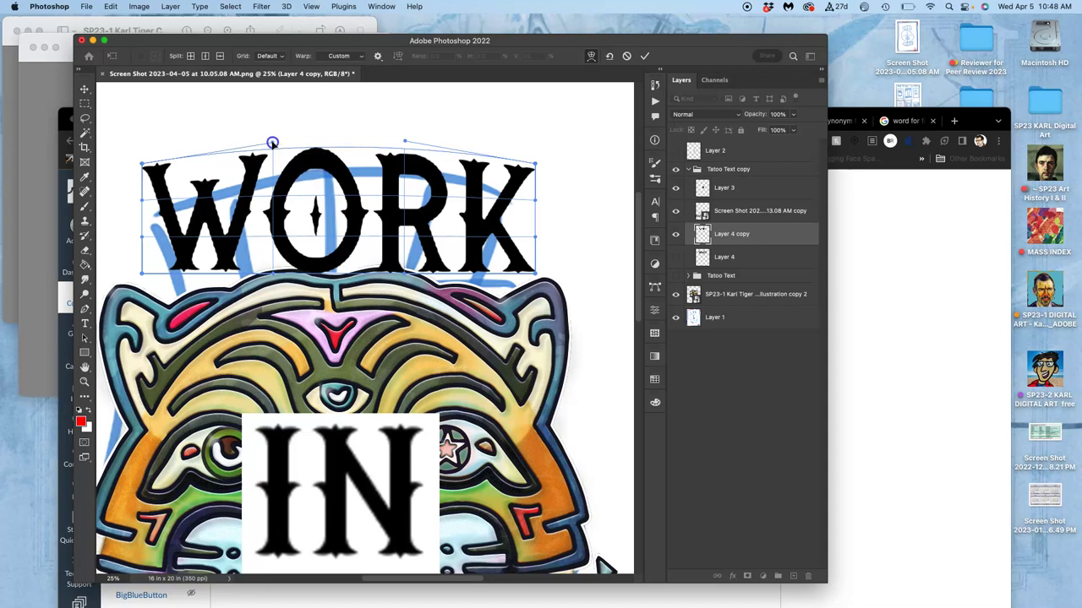
{"action": "left_click_drag", "start_coordinate": [320, 172], "coordinate": [321, 191]}
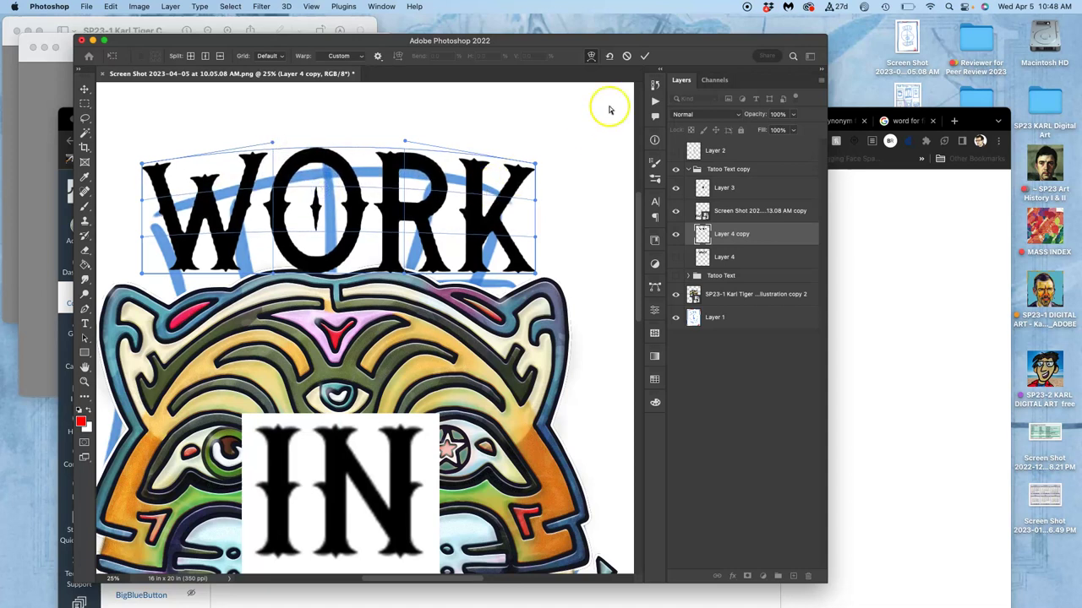
{"action": "left_click", "coordinate": [591, 56]}
{"action": "left_click", "coordinate": [591, 56]}
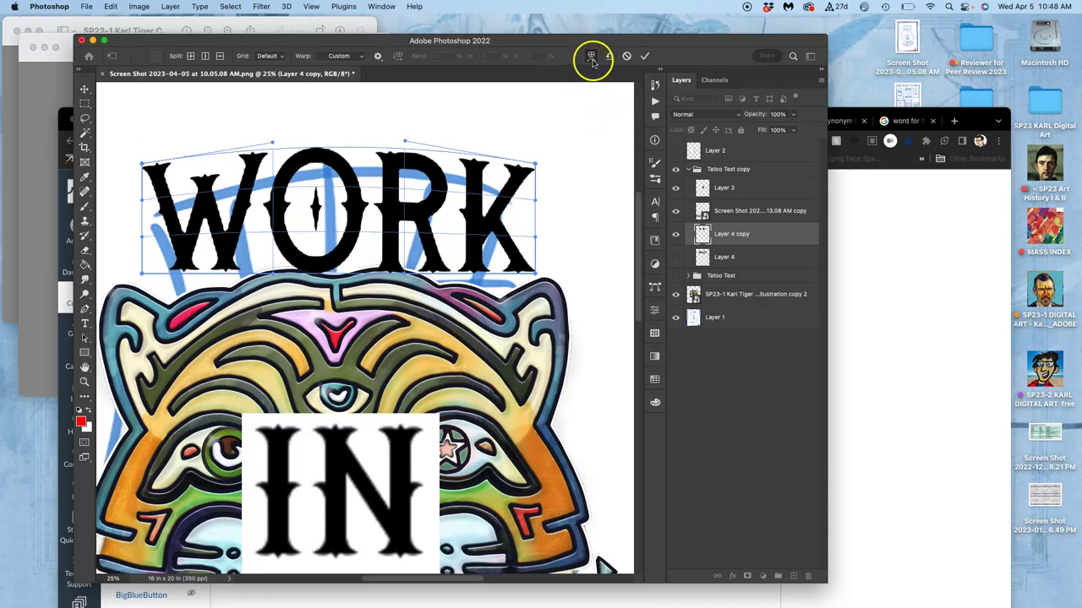
{"action": "left_click", "coordinate": [591, 55]}
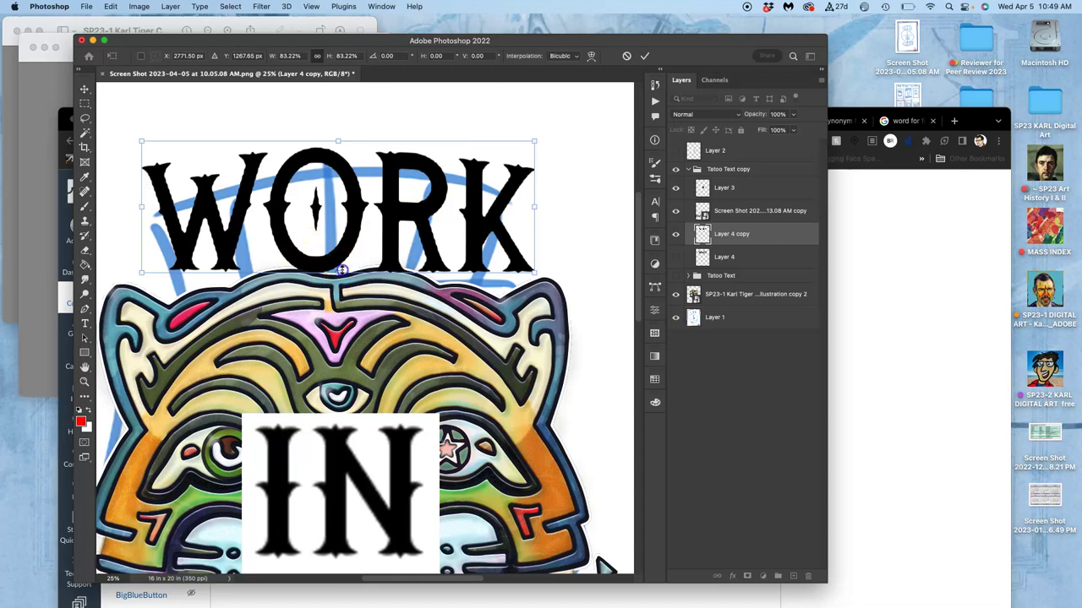
{"action": "left_click", "coordinate": [591, 56]}
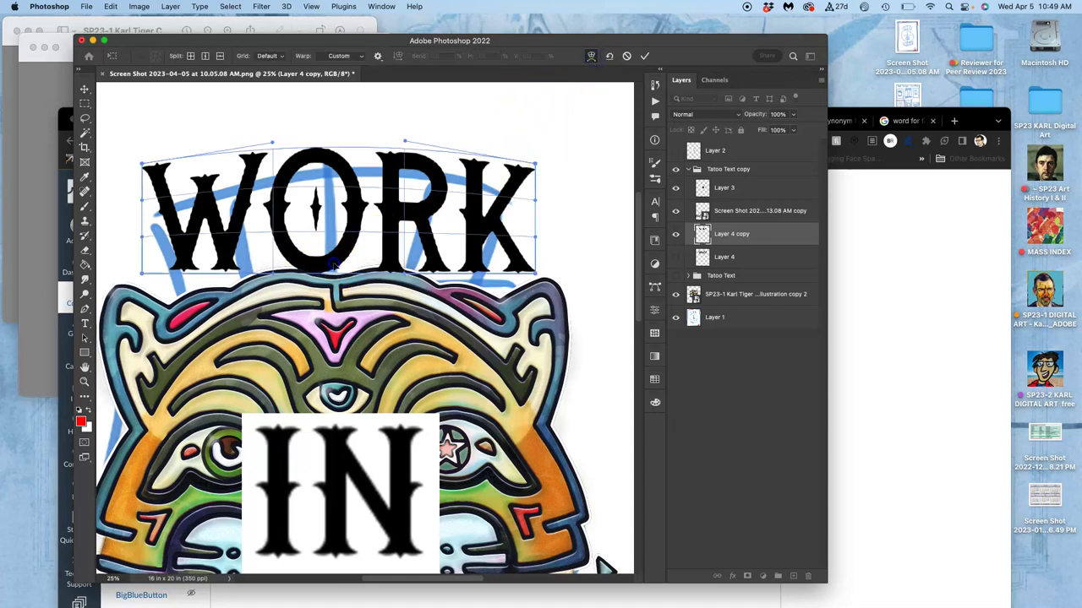
{"action": "left_click_drag", "start_coordinate": [334, 263], "coordinate": [334, 245]}
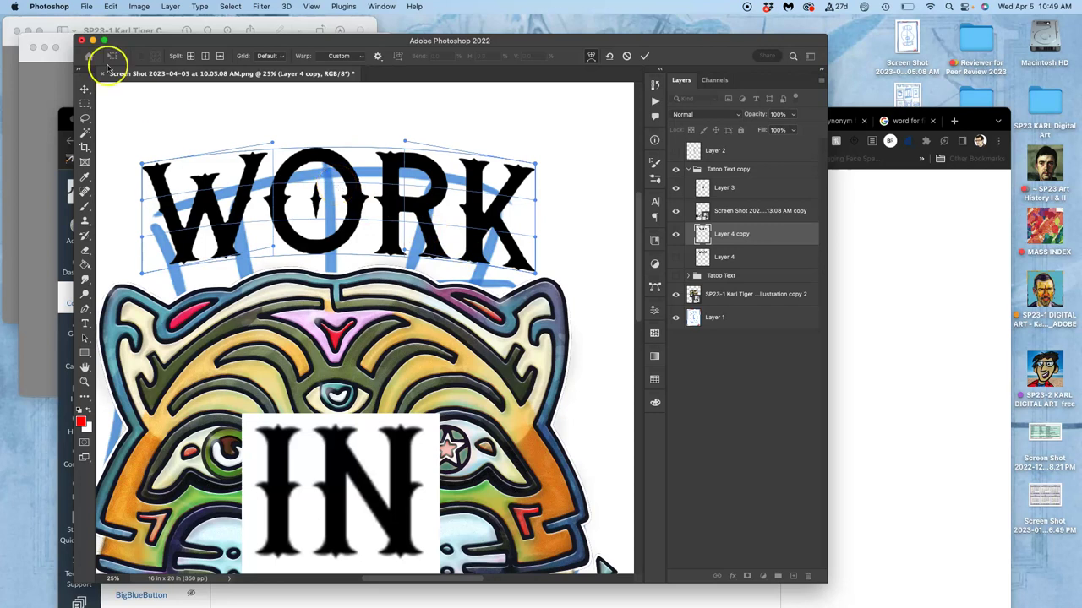
Commit the warp, move WORK down, and drag Layer 4 copy below the tiger layer
{"action": "left_click", "coordinate": [85, 89]}
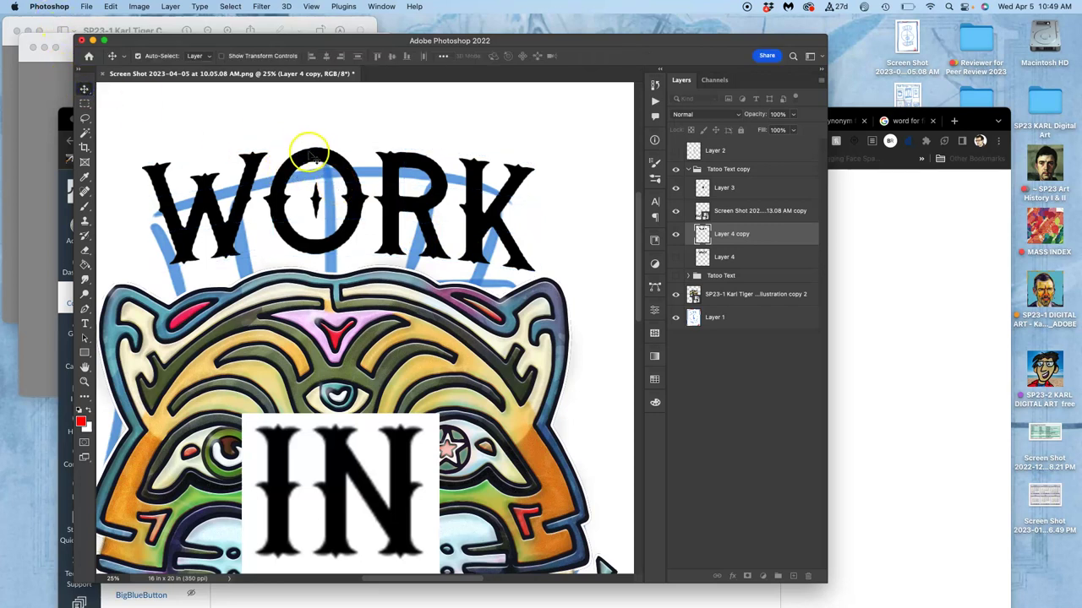
{"action": "left_click_drag", "start_coordinate": [309, 146], "coordinate": [308, 185]}
{"action": "left_click_drag", "start_coordinate": [737, 234], "coordinate": [737, 305]}
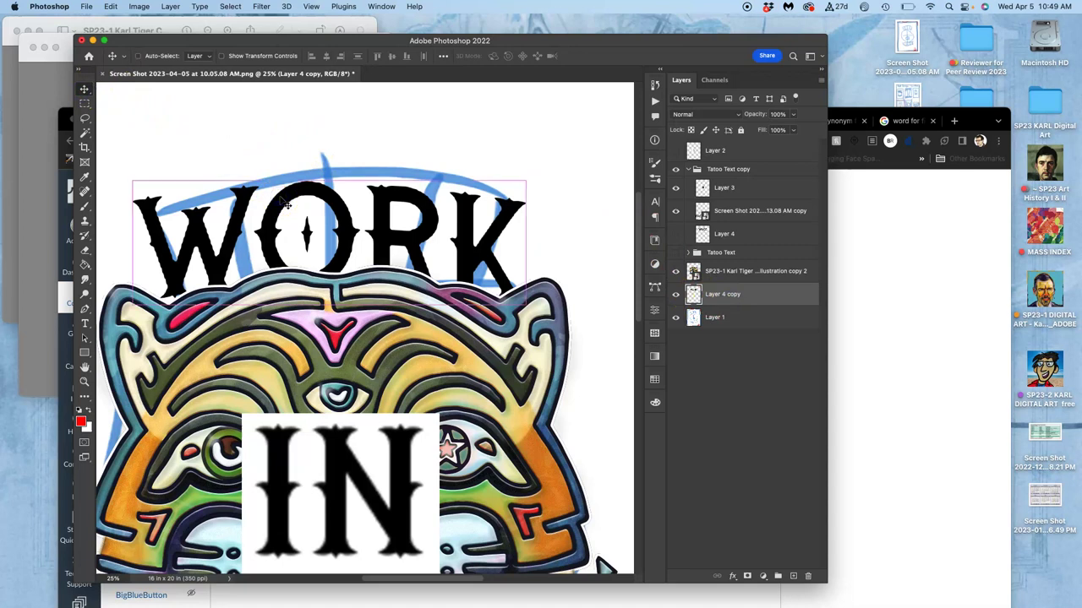
Revisit the warp on WORK, commit it, and move the lettering up about 20 px
{"action": "key", "text": "super+t"}
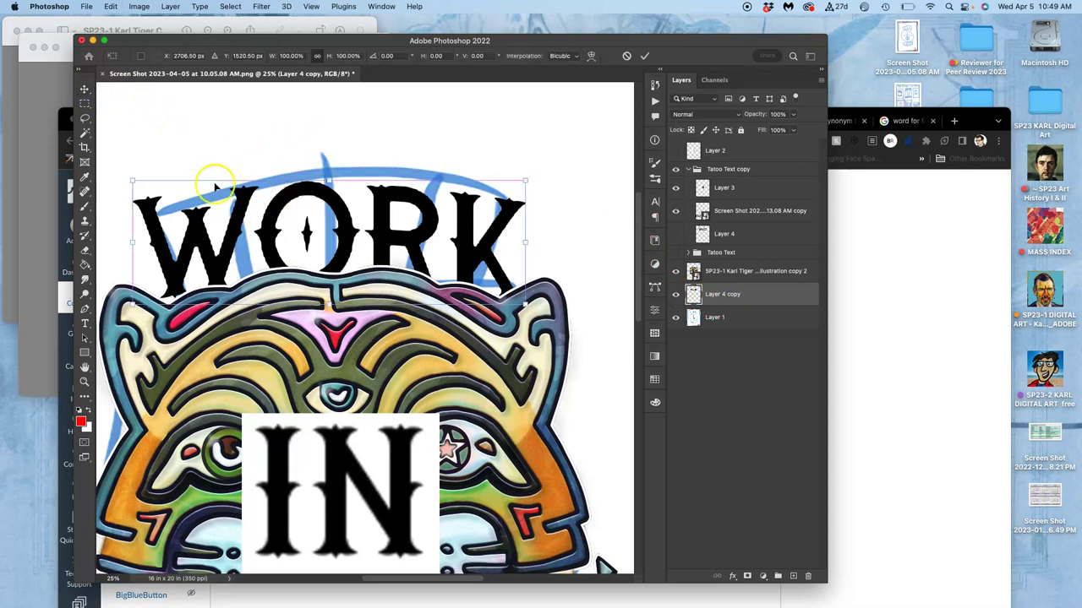
{"action": "left_click", "coordinate": [454, 306]}
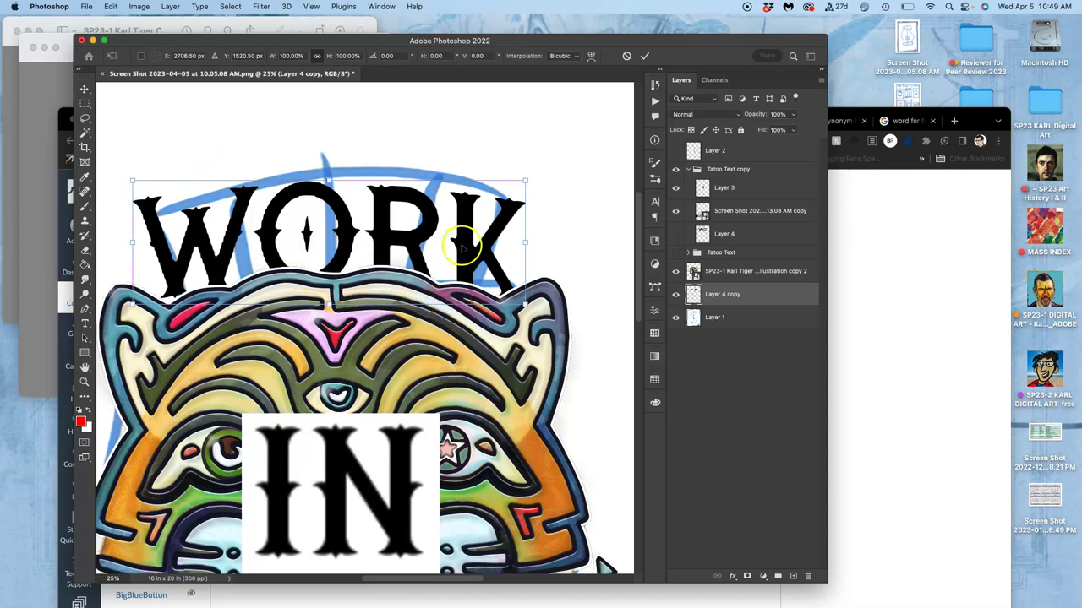
{"action": "left_click", "coordinate": [591, 56]}
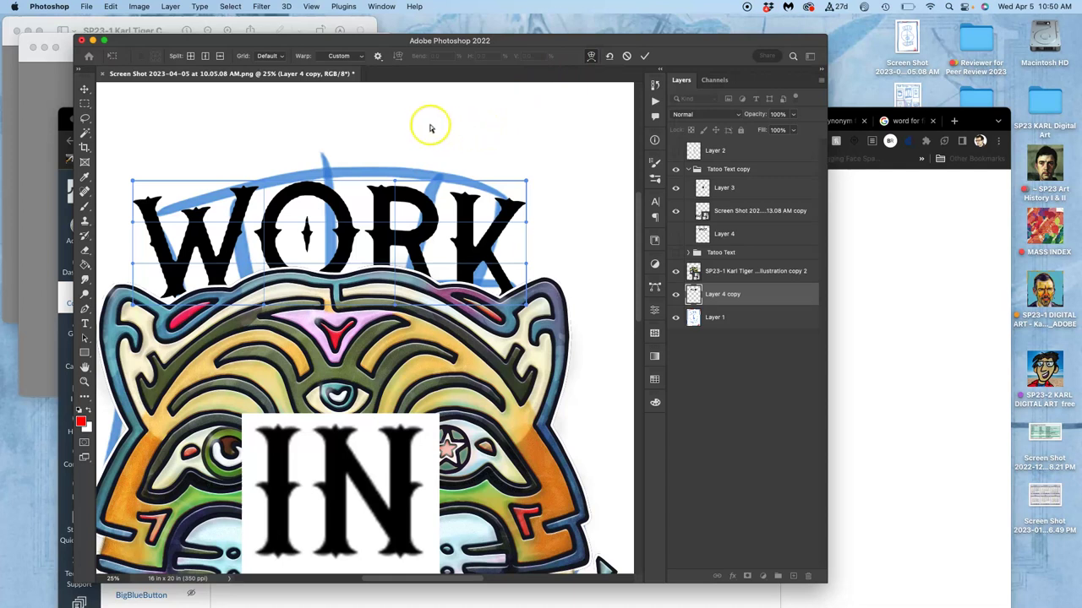
{"action": "left_click", "coordinate": [85, 122]}
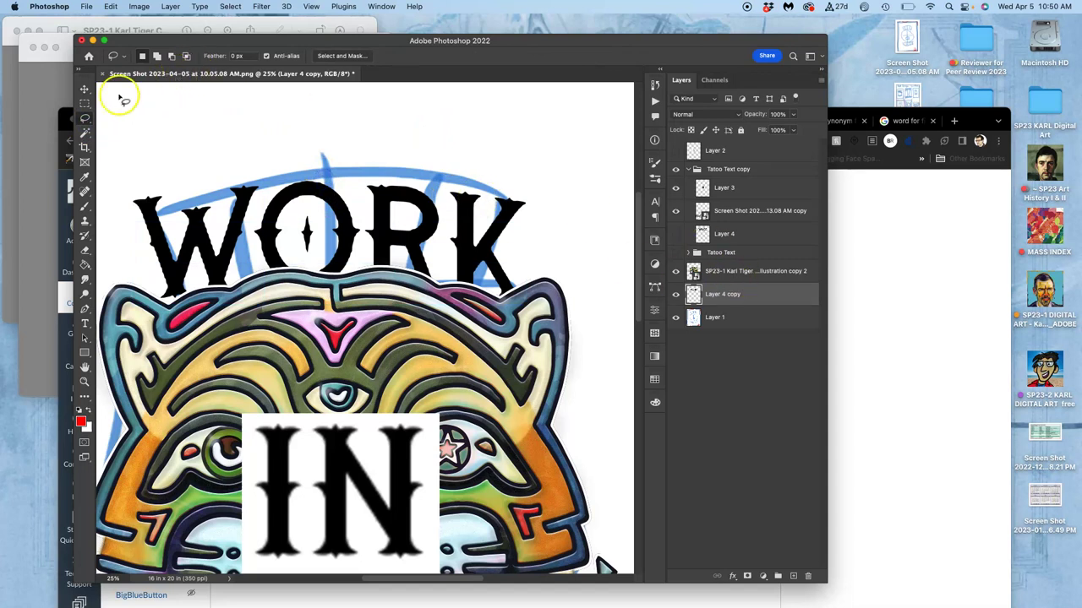
{"action": "left_click", "coordinate": [84, 89]}
{"action": "left_click_drag", "start_coordinate": [311, 194], "coordinate": [303, 160]}
Select Layer 4 copy at the WORK lettering and start a fresh free transform at 100%
{"action": "key", "text": "super+minus"}
{"action": "key", "text": "super+minus"}
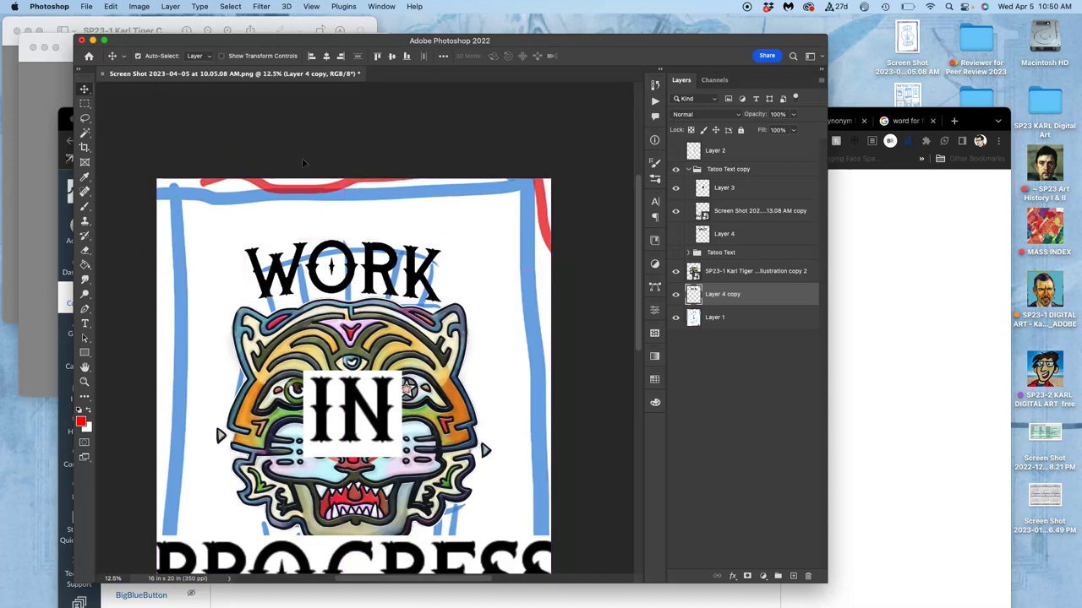
{"action": "scroll", "coordinate": [341, 150], "scroll_direction": "down", "scroll_amount": 3}
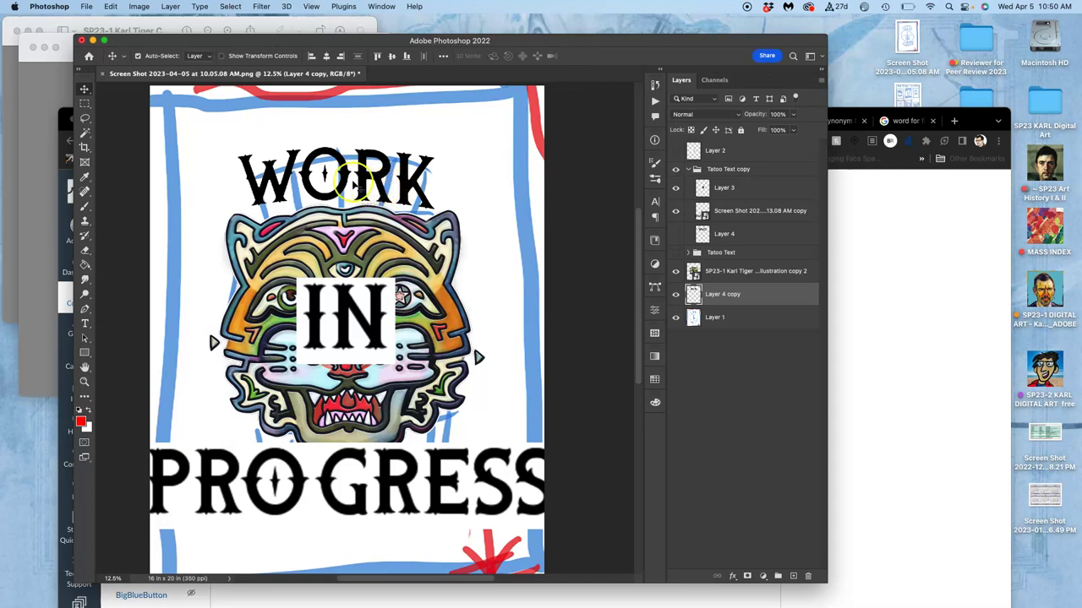
{"action": "right_click", "coordinate": [345, 179]}
{"action": "left_click", "coordinate": [345, 182]}
{"action": "key", "text": "super+t"}
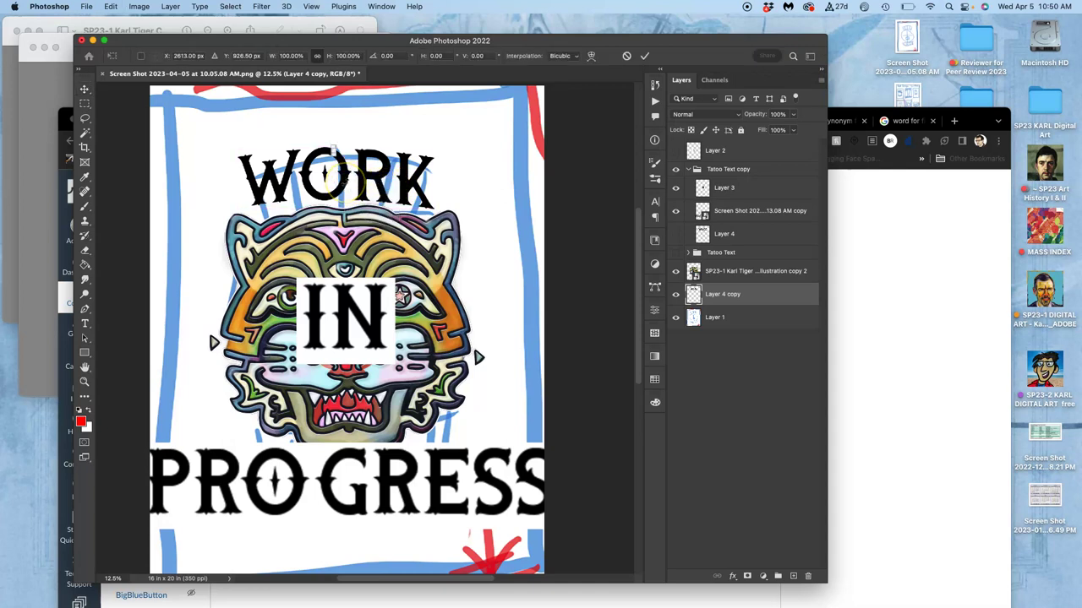
{"action": "key", "text": "Escape"}
{"action": "left_click", "coordinate": [768, 299]}
{"action": "key", "text": "super+t"}
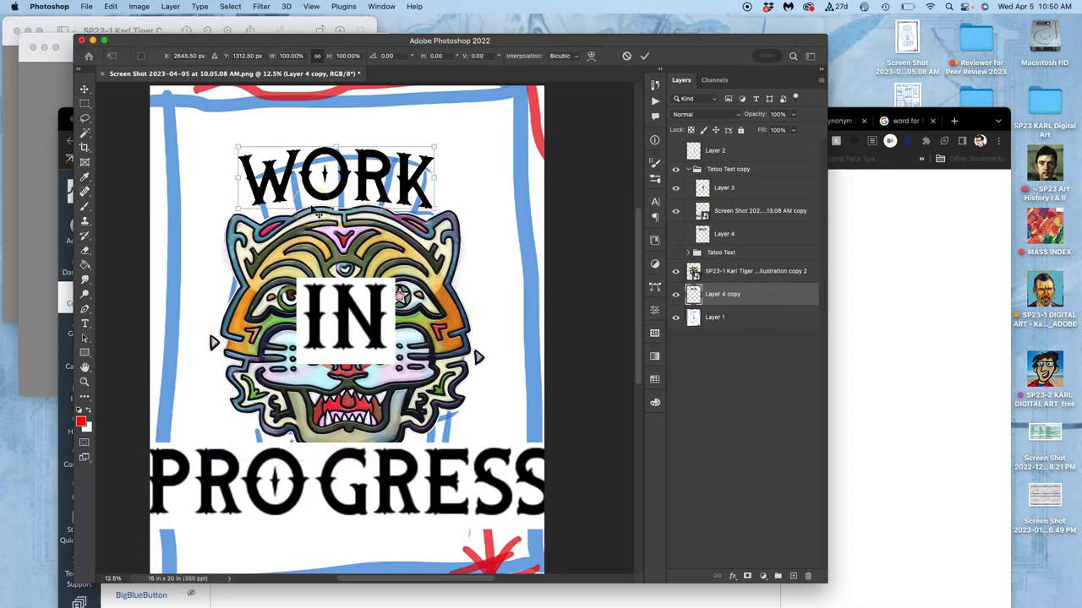
{"action": "right_click", "coordinate": [345, 178]}
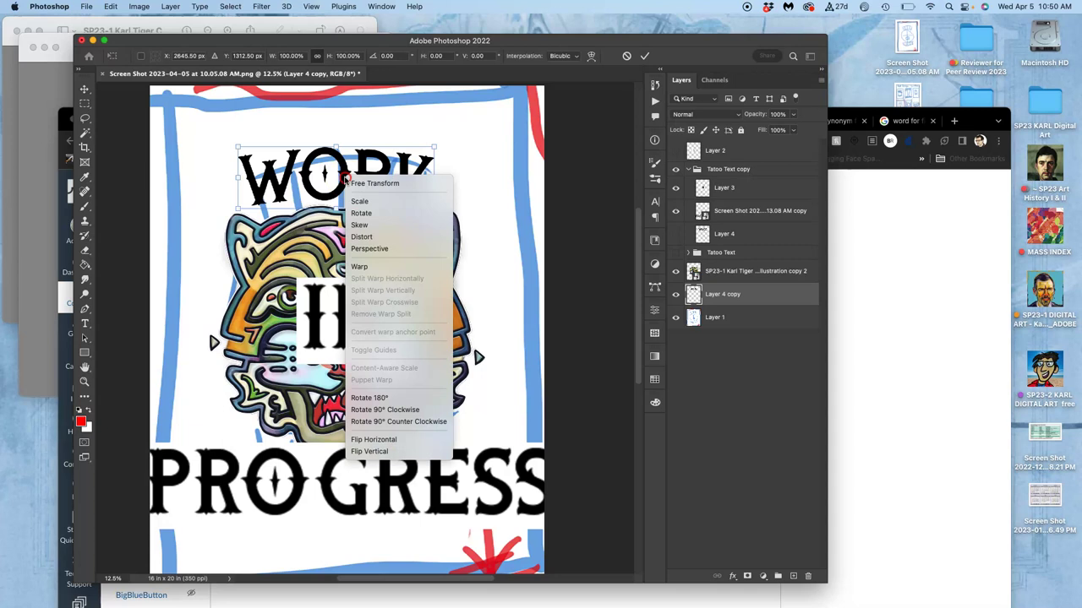
{"action": "left_click", "coordinate": [359, 265]}
{"action": "scroll", "coordinate": [350, 229], "scroll_direction": "up", "scroll_amount": 3}
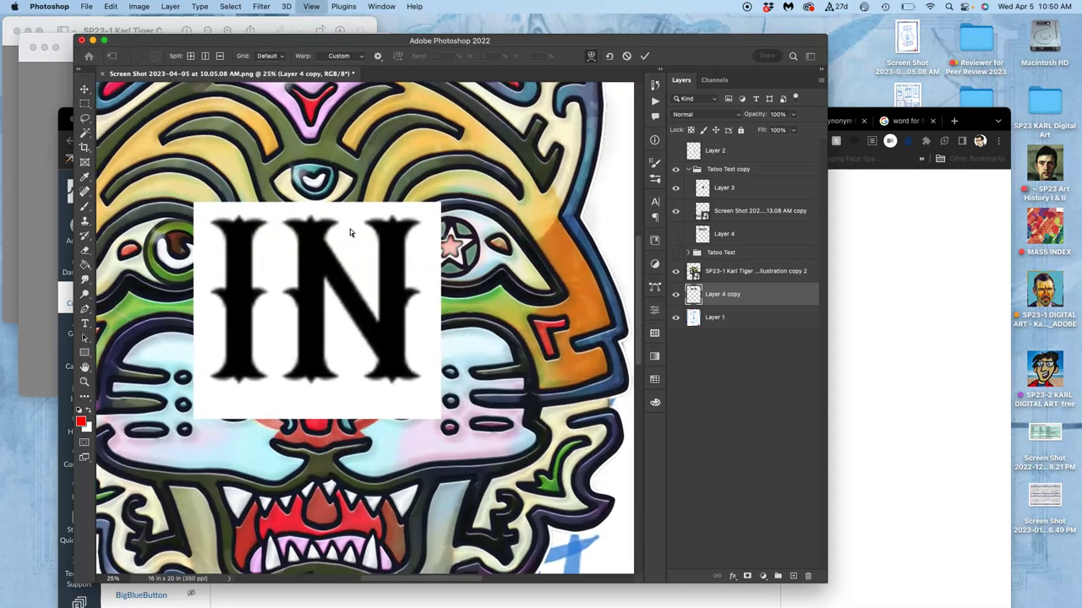
{"action": "scroll", "coordinate": [350, 229], "scroll_direction": "up", "scroll_amount": 3}
{"action": "scroll", "coordinate": [350, 229], "scroll_direction": "up", "scroll_amount": 3}
{"action": "scroll", "coordinate": [350, 229], "scroll_direction": "left", "scroll_amount": 1}
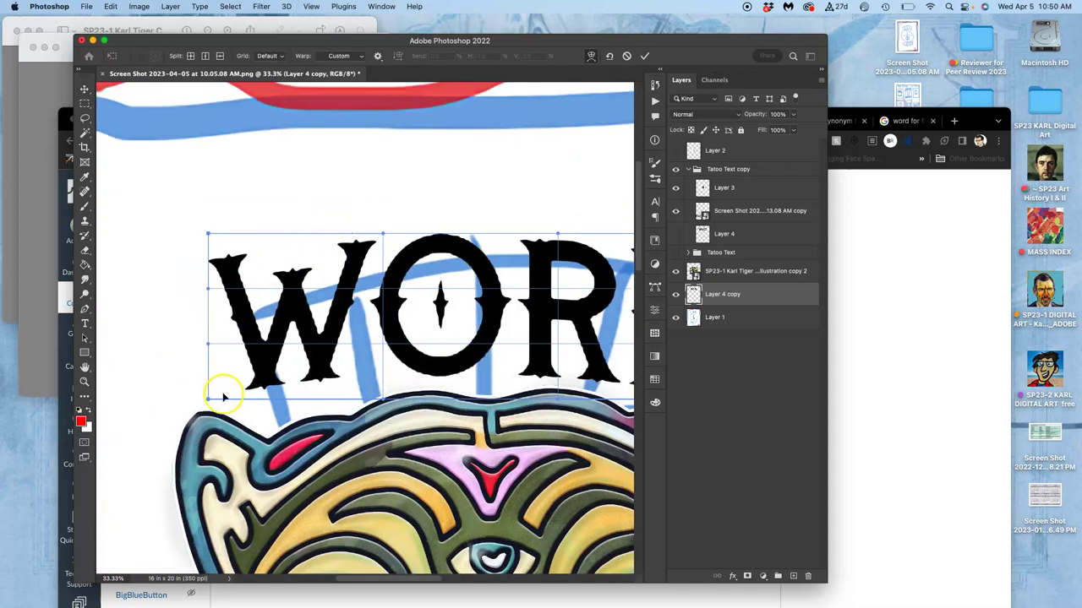
{"action": "left_click_drag", "start_coordinate": [209, 400], "coordinate": [206, 434]}
{"action": "scroll", "coordinate": [365, 427], "scroll_direction": "right", "scroll_amount": 5}
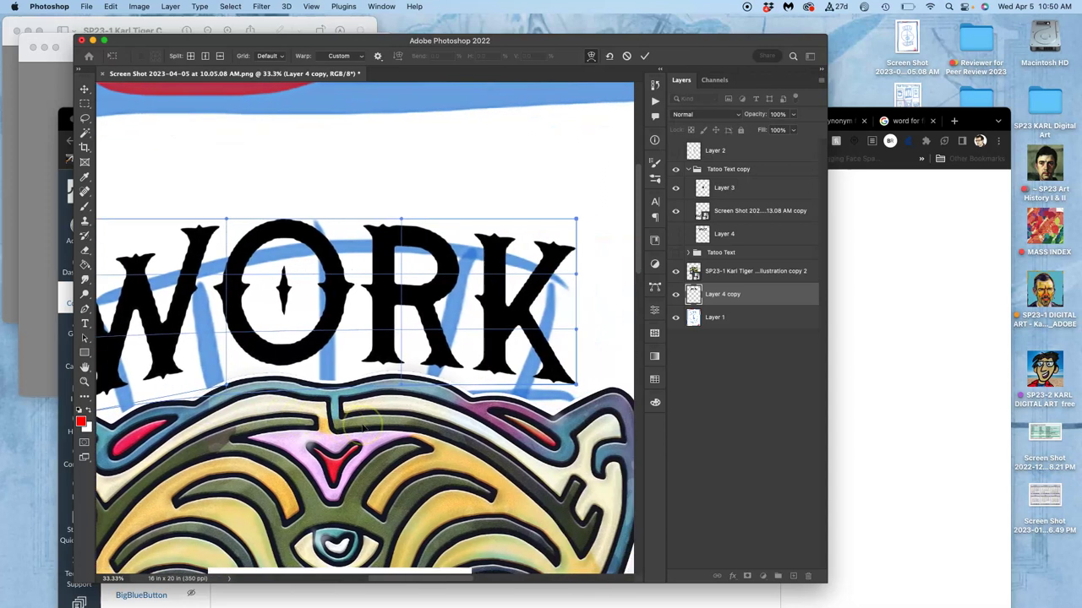
{"action": "mouse_move", "coordinate": [542, 379]}
{"action": "left_mouse_down"}
{"action": "mouse_move", "coordinate": [536, 400]}
{"action": "mouse_move", "coordinate": [540, 385]}
{"action": "left_mouse_up"}
{"action": "scroll", "coordinate": [398, 386], "scroll_direction": "down", "scroll_amount": 3}
{"action": "scroll", "coordinate": [398, 386], "scroll_direction": "left", "scroll_amount": 4}
{"action": "scroll", "coordinate": [397, 390], "scroll_direction": "right", "scroll_amount": 3}
{"action": "scroll", "coordinate": [398, 391], "scroll_direction": "up", "scroll_amount": 1}
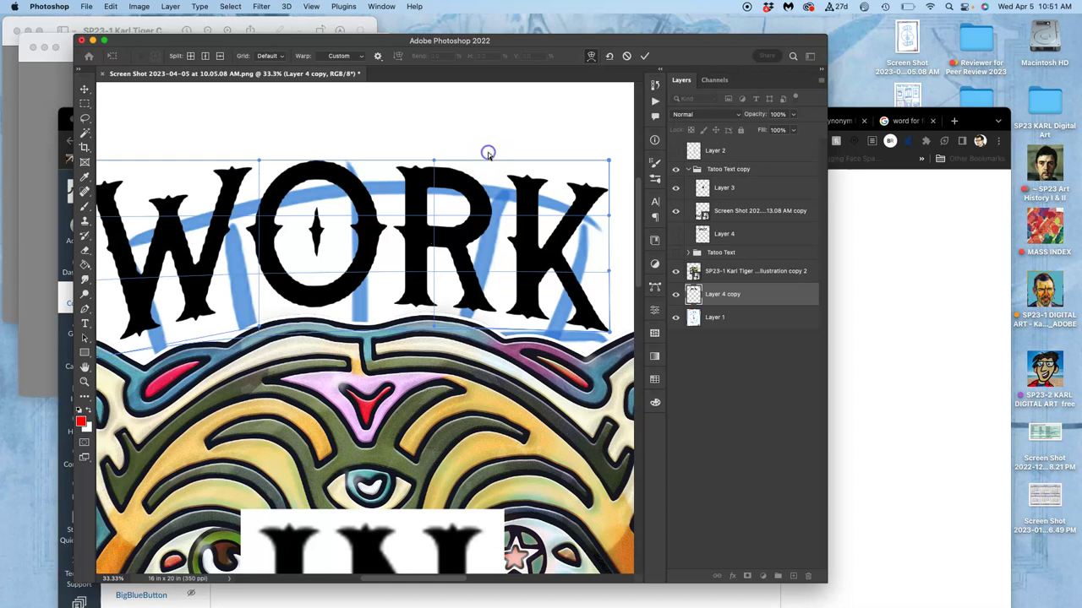
{"action": "left_click_drag", "start_coordinate": [476, 162], "coordinate": [474, 163]}
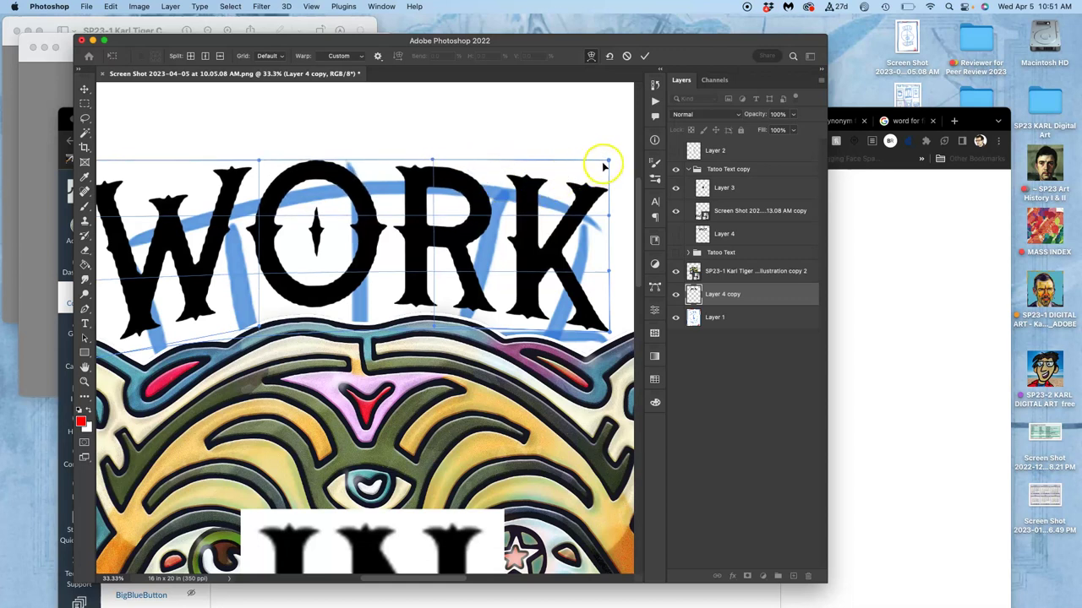
{"action": "left_click_drag", "start_coordinate": [608, 162], "coordinate": [608, 152]}
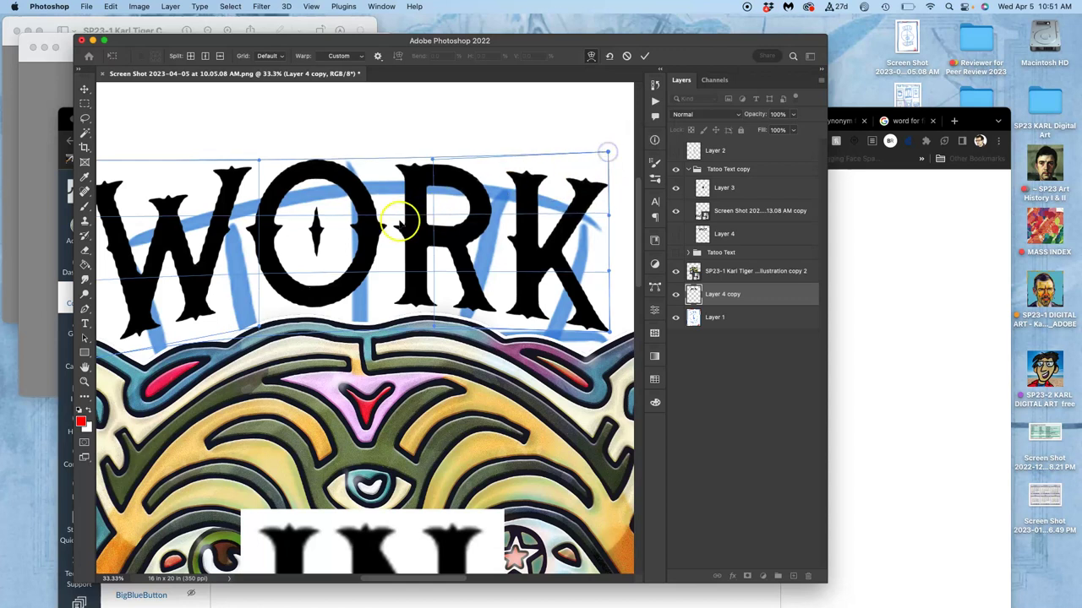
{"action": "scroll", "coordinate": [392, 223], "scroll_direction": "left", "scroll_amount": 3}
{"action": "left_click_drag", "start_coordinate": [150, 169], "coordinate": [150, 162]}
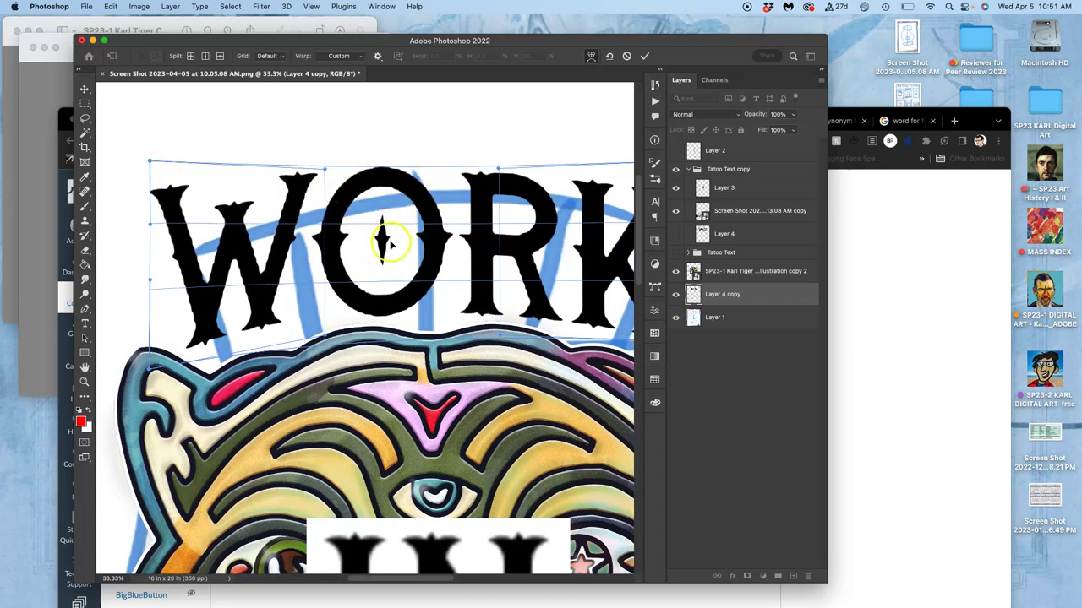
{"action": "scroll", "coordinate": [382, 243], "scroll_direction": "right", "scroll_amount": 4}
{"action": "scroll", "coordinate": [390, 243], "scroll_direction": "left", "scroll_amount": 2}
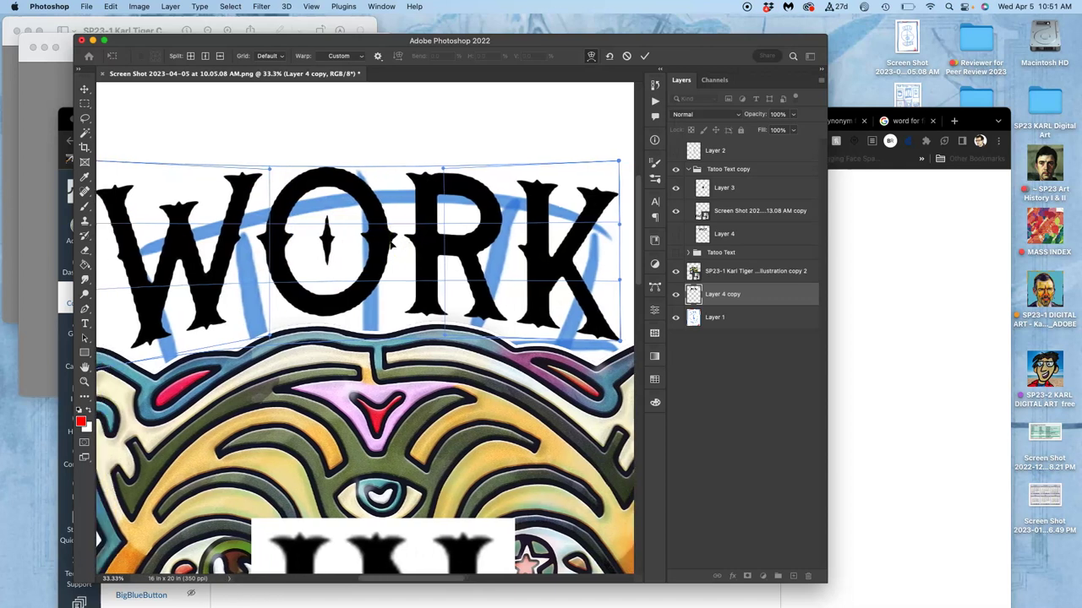
{"action": "key", "text": "Return"}
{"action": "key", "text": "super+minus"}
{"action": "key", "text": "super+minus"}
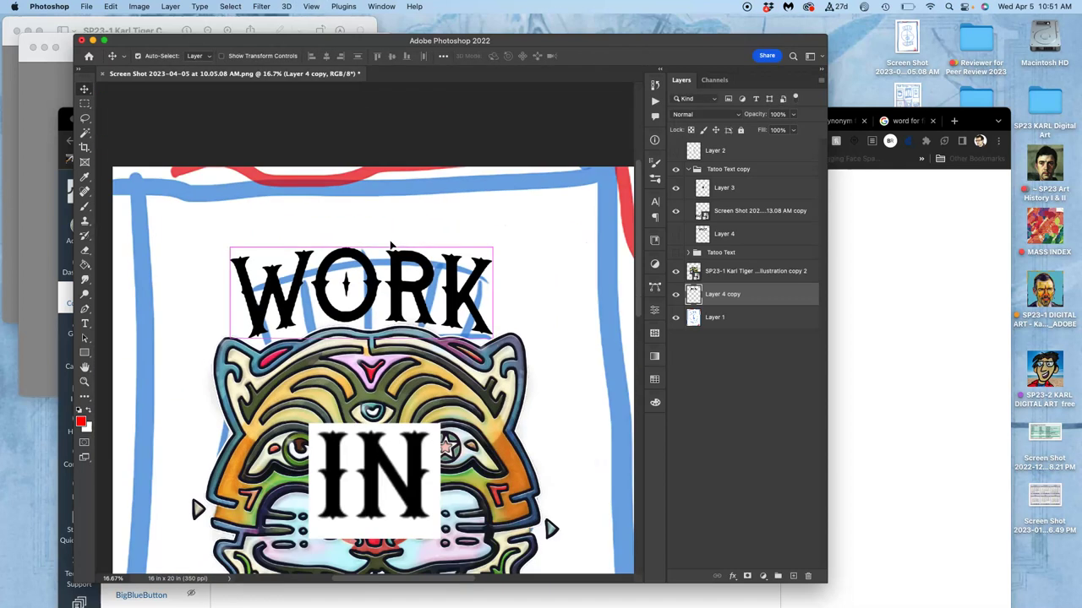
{"action": "scroll", "coordinate": [511, 258], "scroll_direction": "down", "scroll_amount": 3}
{"action": "scroll", "coordinate": [527, 270], "scroll_direction": "down", "scroll_amount": 2}
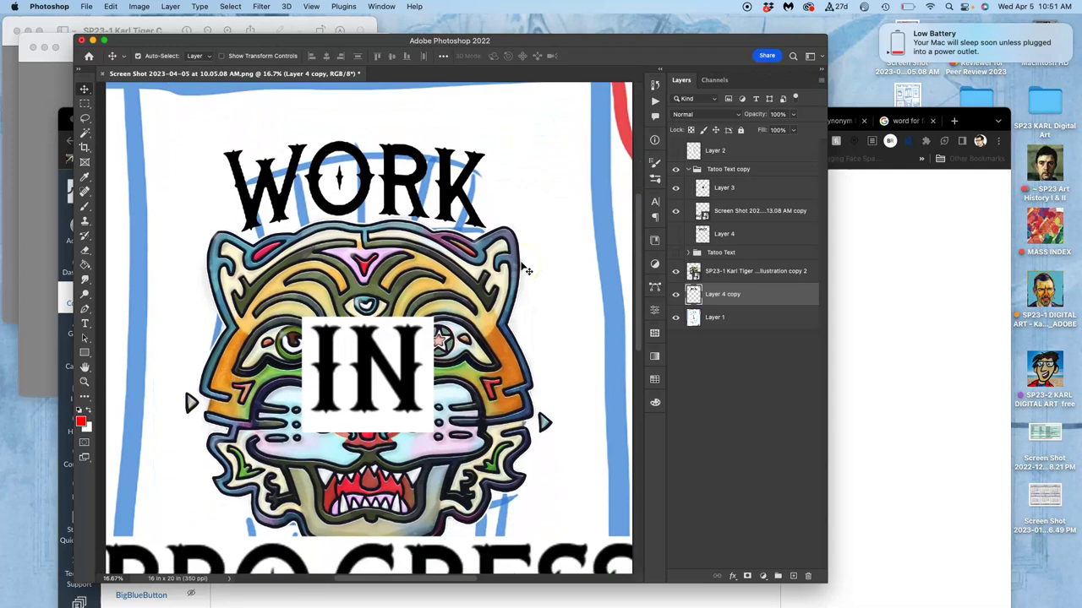
{"action": "scroll", "coordinate": [527, 270], "scroll_direction": "down", "scroll_amount": 1}
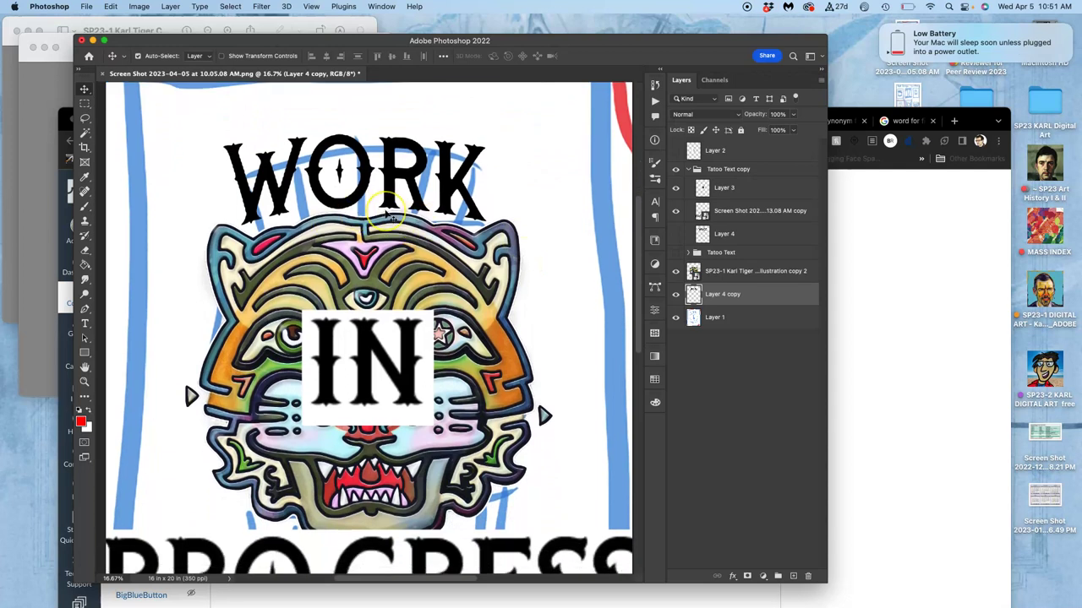
{"action": "scroll", "coordinate": [390, 213], "scroll_direction": "up", "scroll_amount": 3}
{"action": "scroll", "coordinate": [395, 222], "scroll_direction": "up", "scroll_amount": 5}
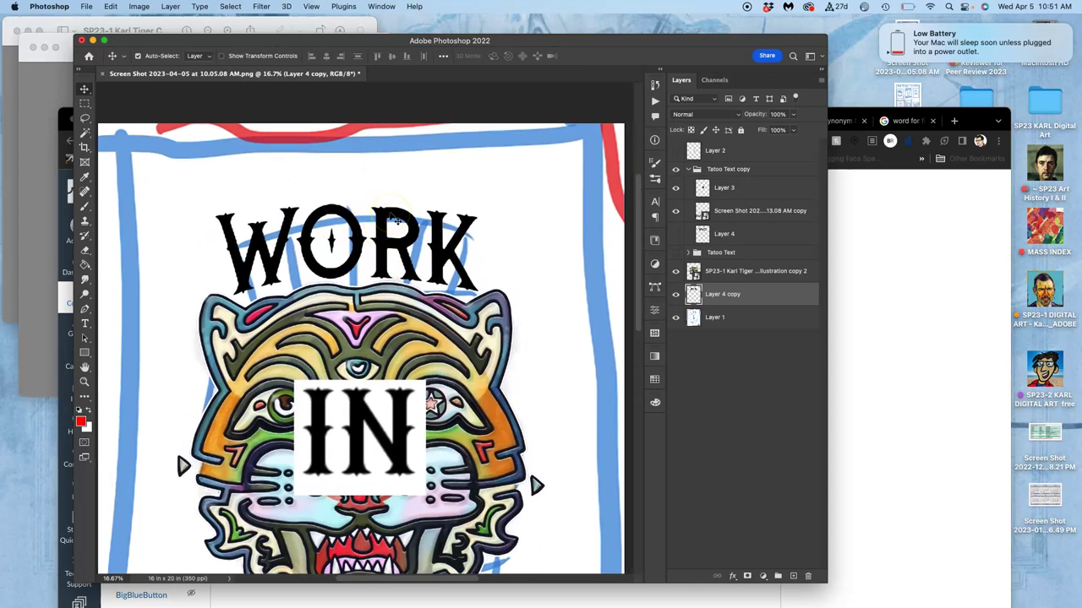
{"action": "scroll", "coordinate": [395, 220], "scroll_direction": "left", "scroll_amount": 2}
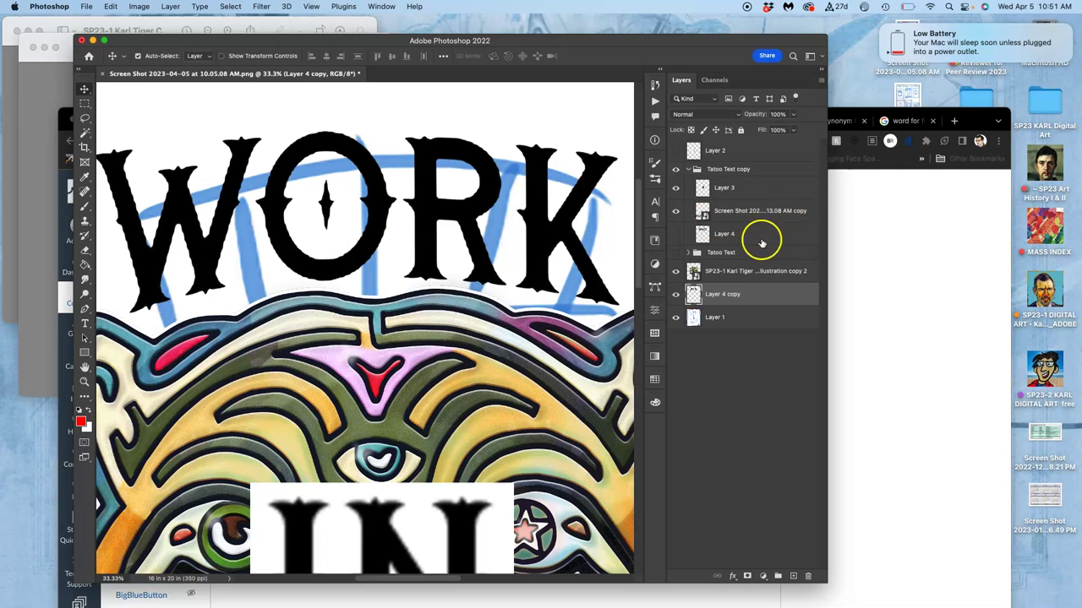
Add a black 13 px outside Stroke to Layer 4 copy in Layer Style
{"action": "double_click", "coordinate": [763, 293]}
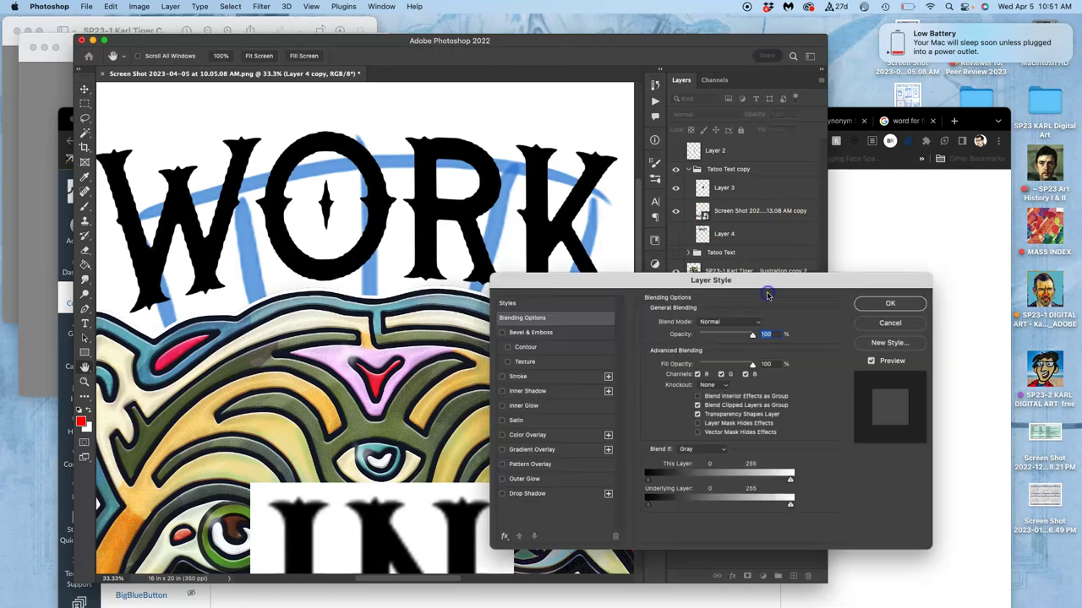
{"action": "left_click", "coordinate": [502, 377]}
{"action": "left_click", "coordinate": [517, 377]}
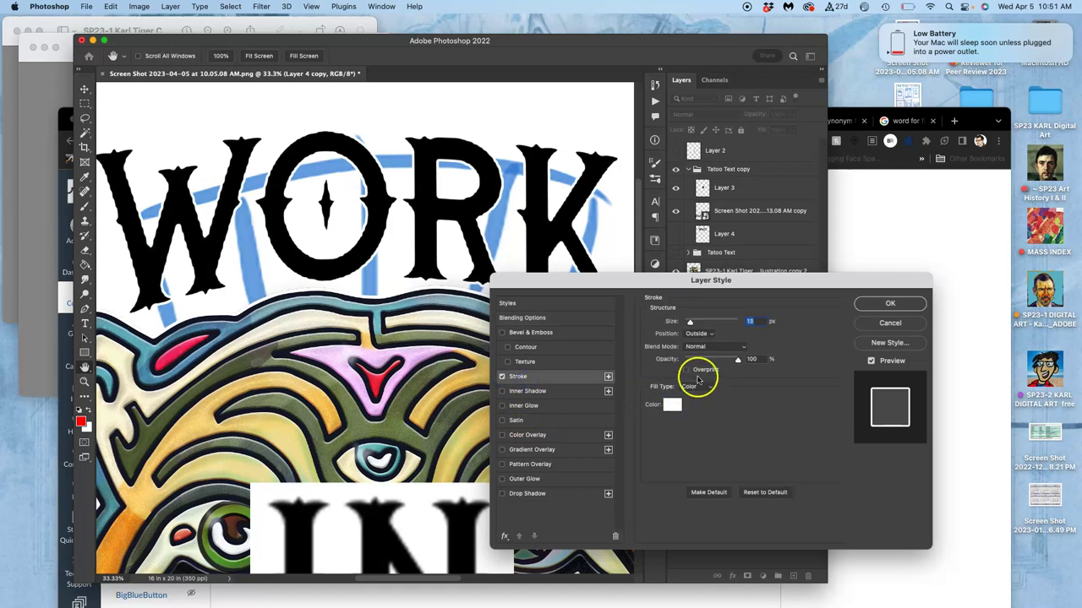
{"action": "mouse_move", "coordinate": [690, 324]}
{"action": "left_mouse_down"}
{"action": "mouse_move", "coordinate": [729, 326]}
{"action": "mouse_move", "coordinate": [686, 326]}
{"action": "left_mouse_up"}
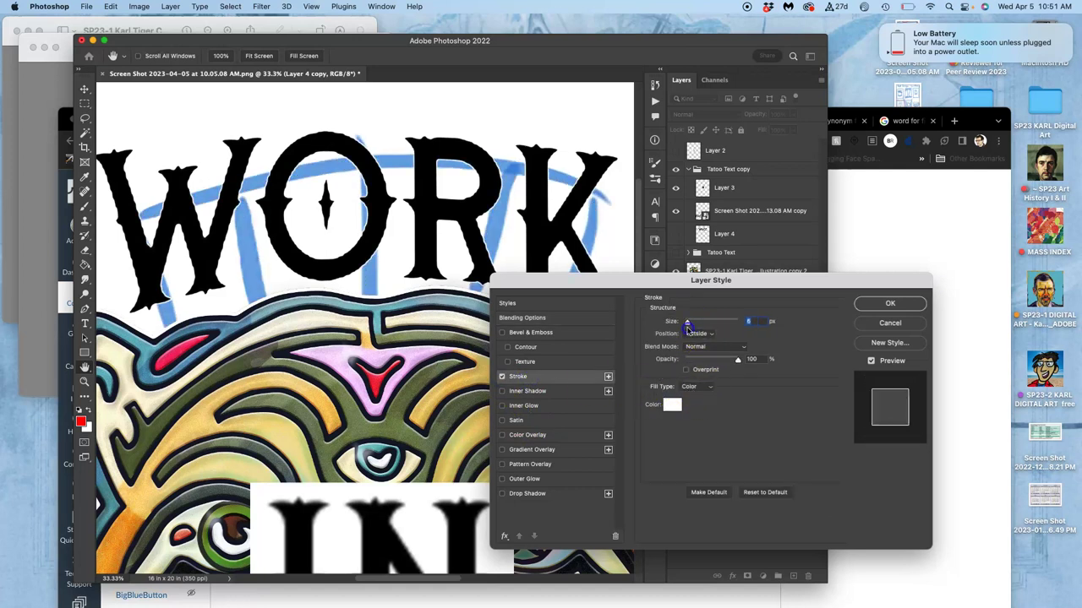
{"action": "left_click", "coordinate": [672, 405]}
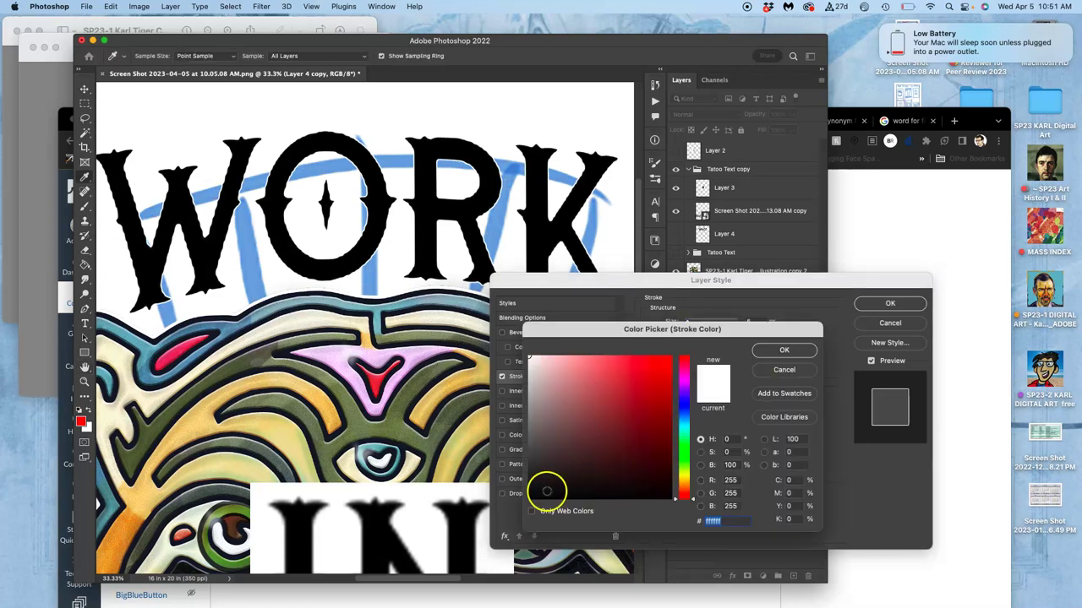
{"action": "left_click", "coordinate": [547, 490]}
{"action": "left_click", "coordinate": [784, 350]}
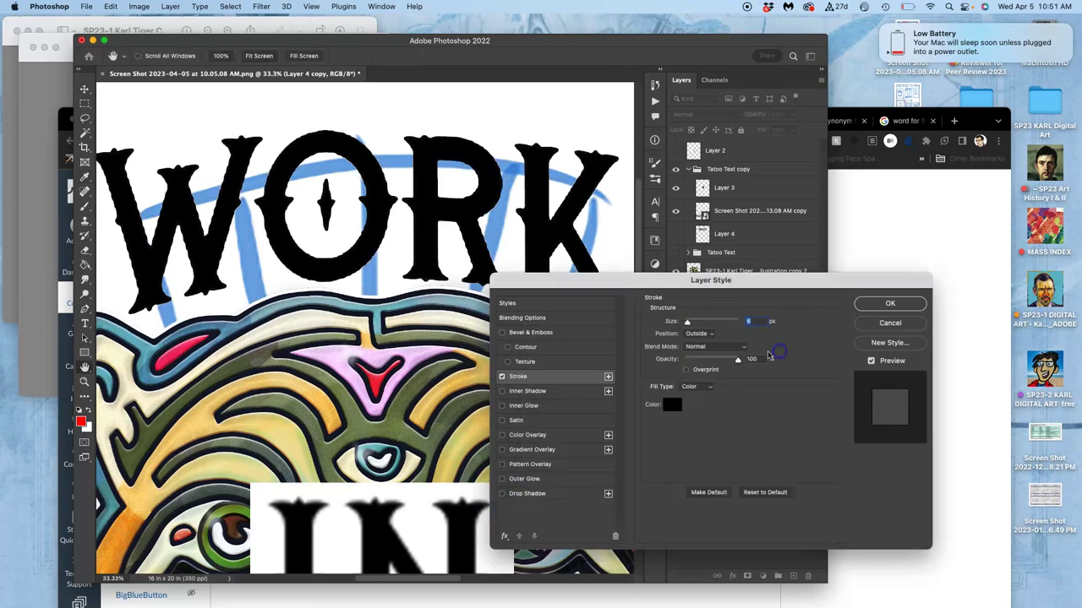
{"action": "left_click_drag", "start_coordinate": [685, 322], "coordinate": [690, 323]}
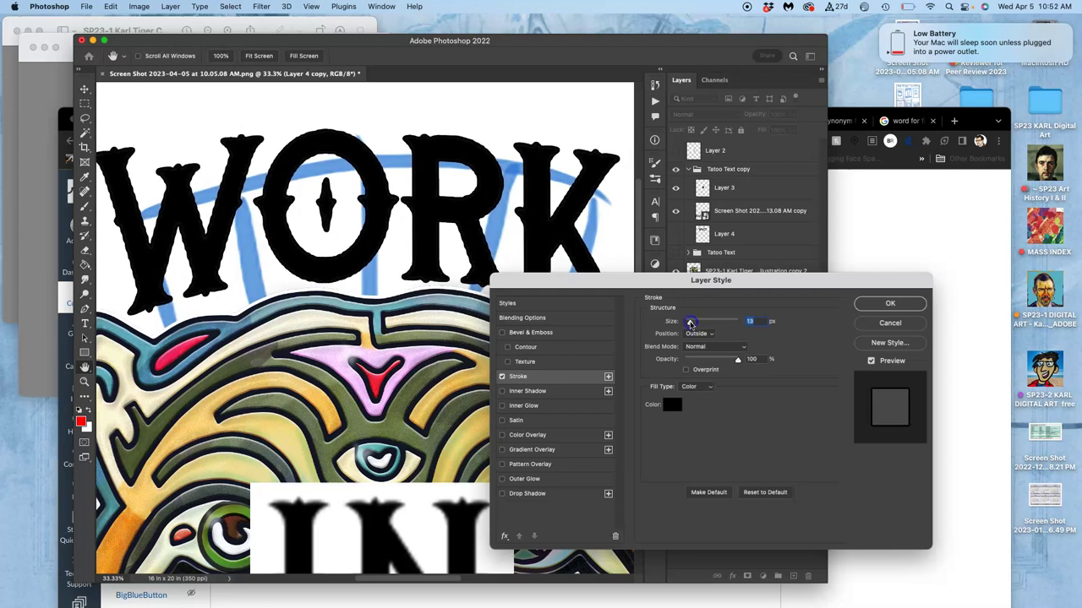
Apply the black Stroke and zoom back in on the WORK lettering
{"action": "left_click", "coordinate": [900, 303]}
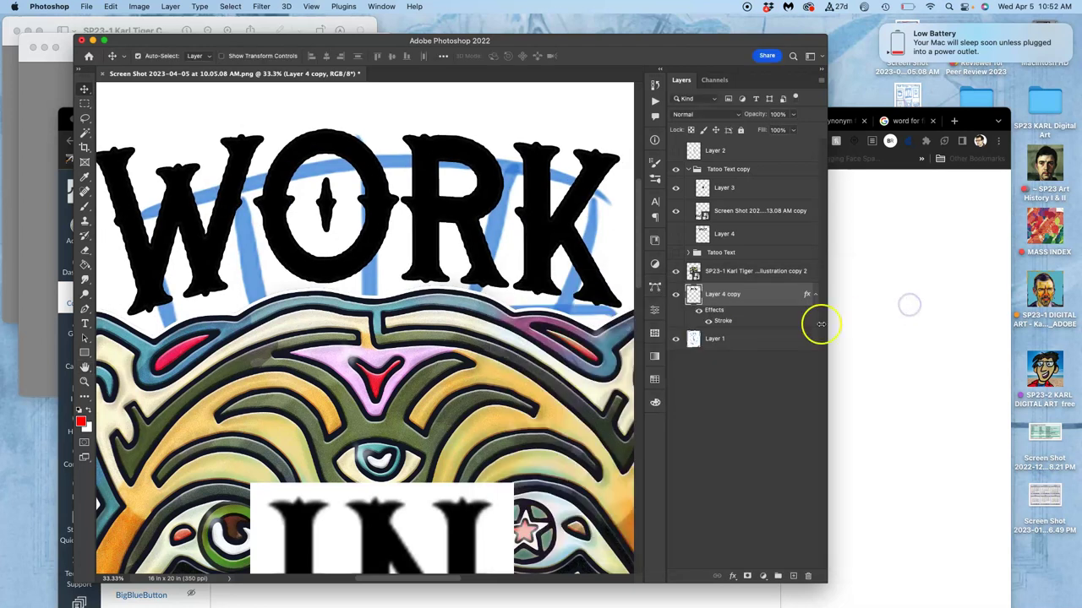
{"action": "key", "text": "super+minus"}
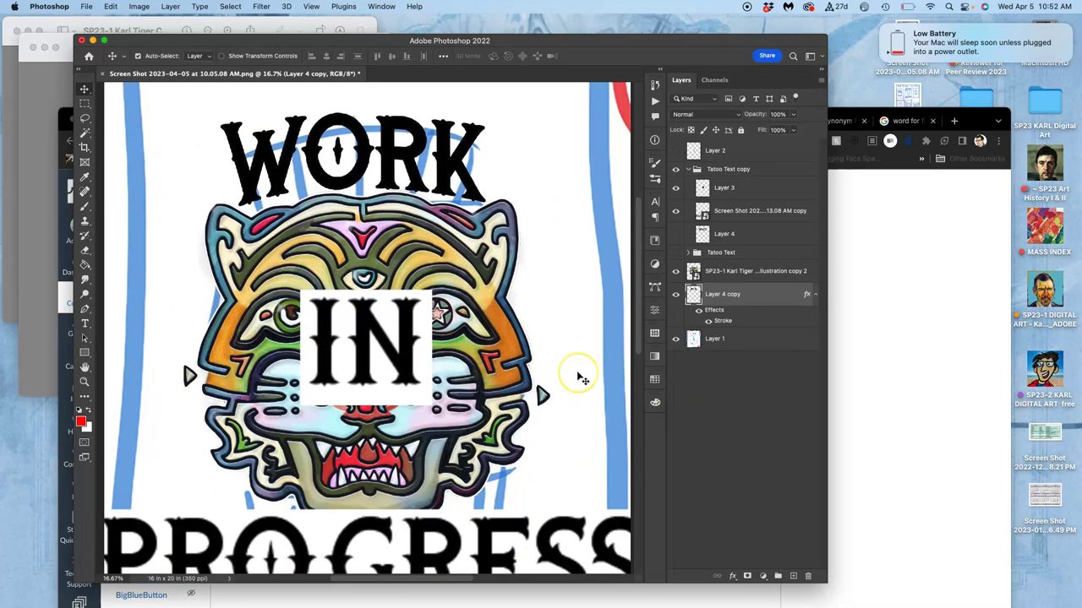
{"action": "scroll", "coordinate": [580, 379], "scroll_direction": "down", "scroll_amount": 5}
{"action": "scroll", "coordinate": [580, 379], "scroll_direction": "up", "scroll_amount": 3}
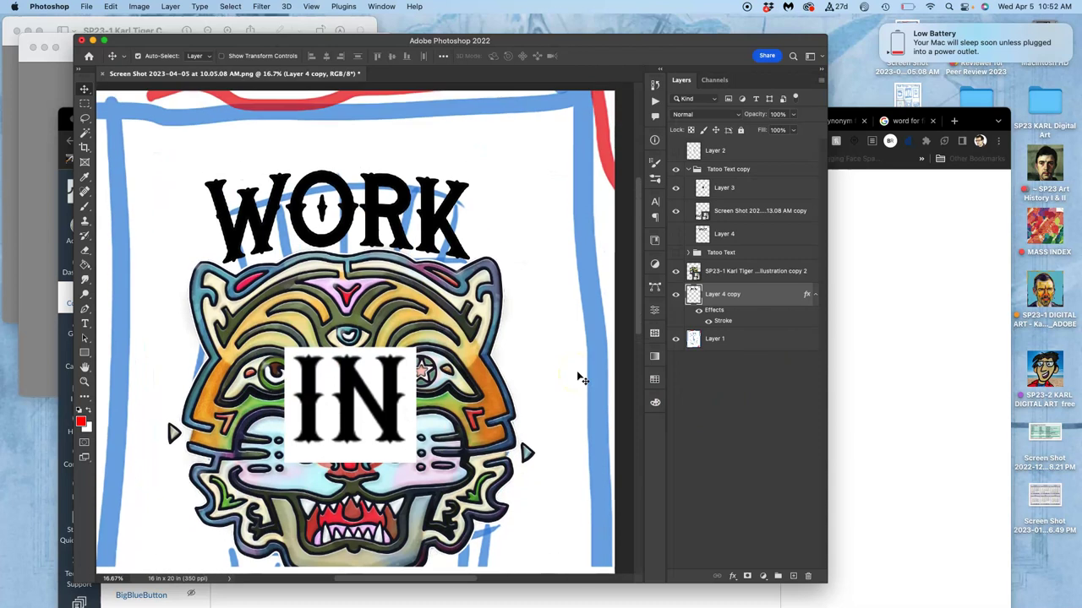
{"action": "key", "text": "super+plus"}
{"action": "scroll", "coordinate": [580, 380], "scroll_direction": "up", "scroll_amount": 5}
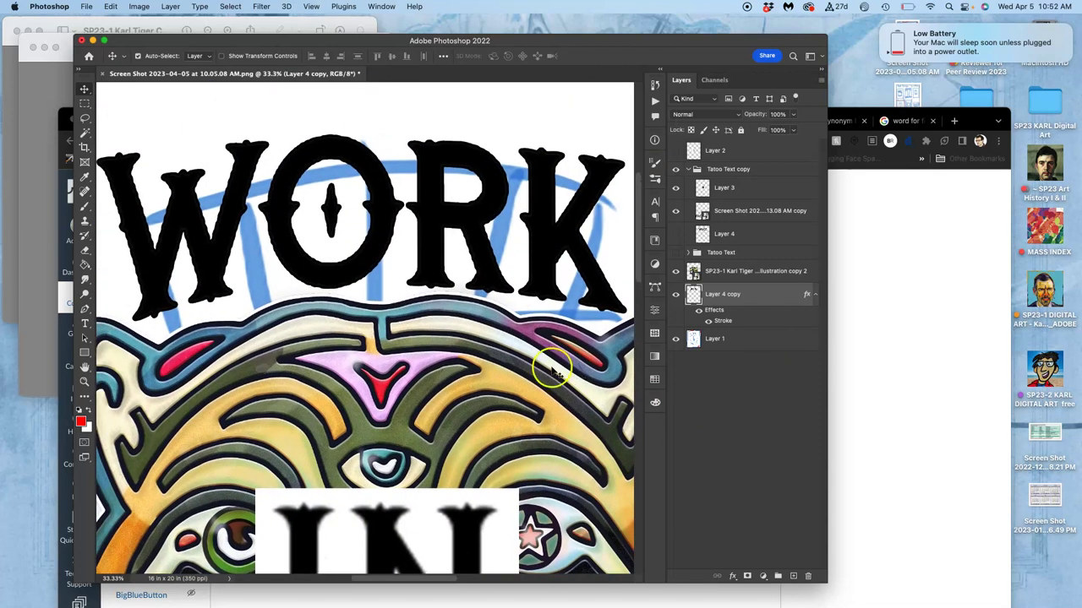
{"action": "scroll", "coordinate": [550, 362], "scroll_direction": "right", "scroll_amount": 3}
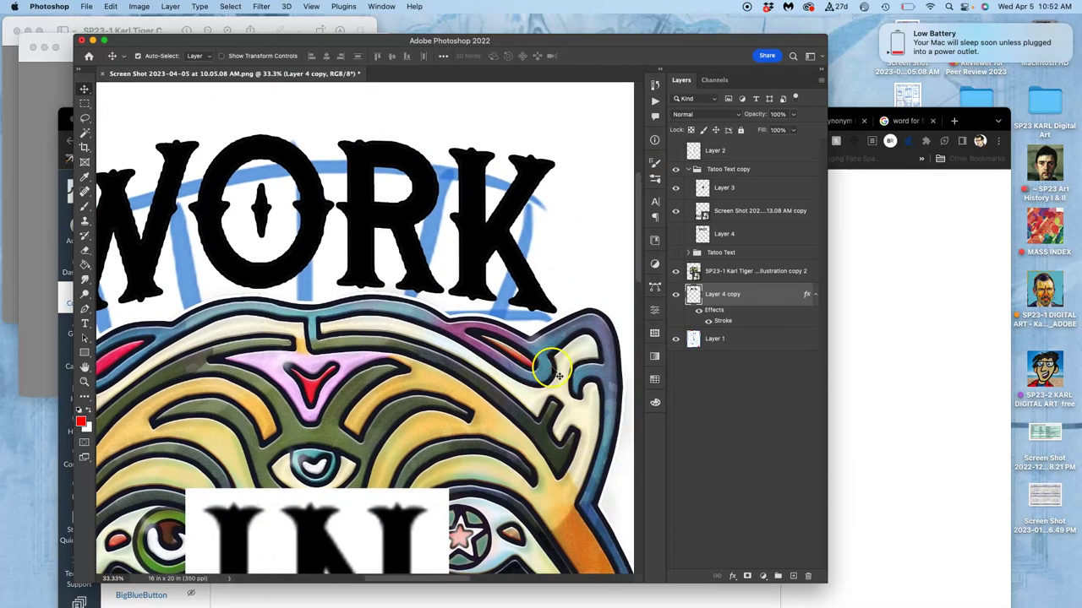
Lasso the R and K, rotate them about 1.51° and lower them slightly, then start lassoing the O
{"action": "left_click", "coordinate": [85, 118]}
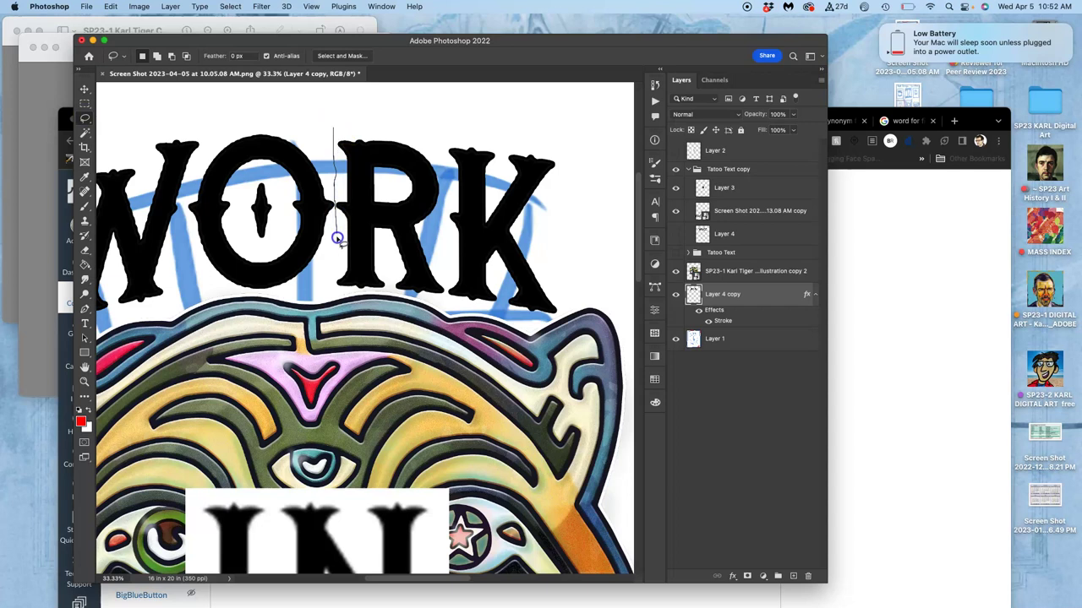
{"action": "mouse_move", "coordinate": [334, 275]}
{"action": "left_mouse_down"}
{"action": "mouse_move", "coordinate": [386, 323]}
{"action": "mouse_move", "coordinate": [446, 341]}
{"action": "mouse_move", "coordinate": [558, 337]}
{"action": "mouse_move", "coordinate": [590, 246]}
{"action": "mouse_move", "coordinate": [578, 137]}
{"action": "mouse_move", "coordinate": [350, 116]}
{"action": "left_mouse_up"}
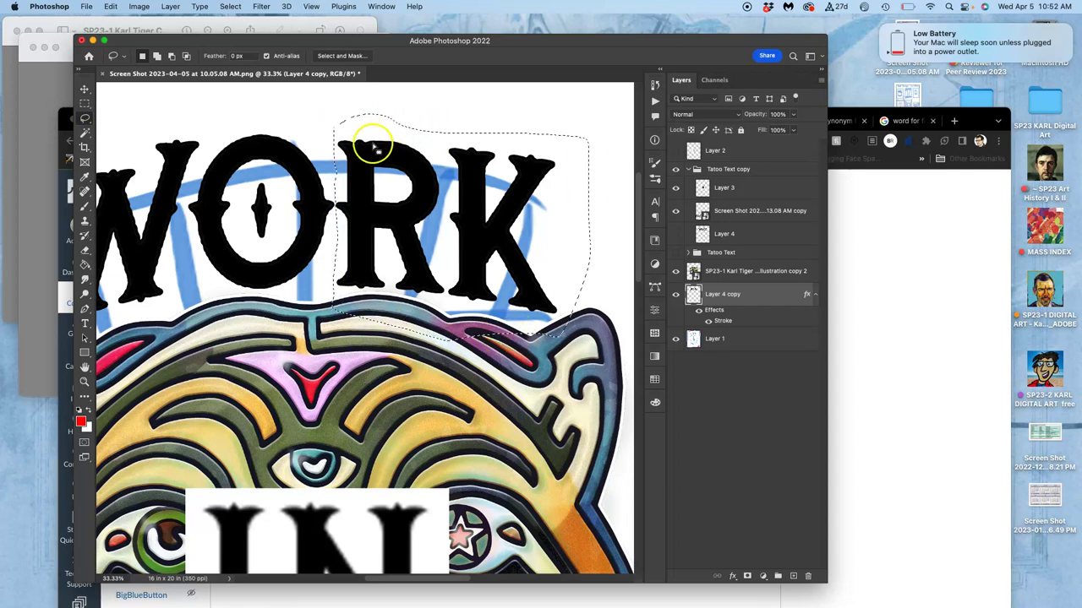
{"action": "key", "text": "super+t"}
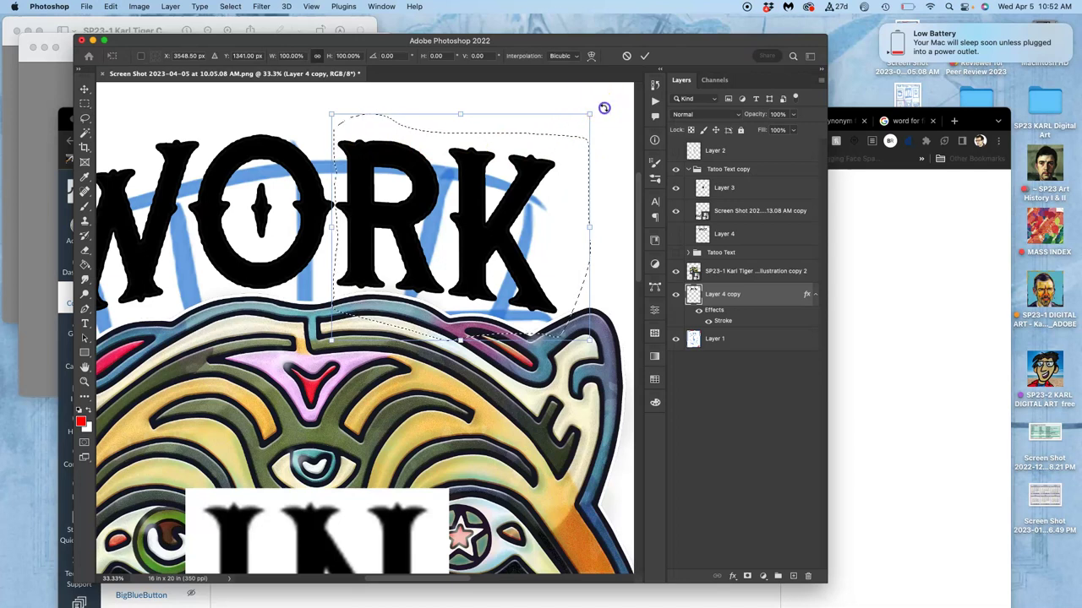
{"action": "left_click_drag", "start_coordinate": [599, 106], "coordinate": [606, 112]}
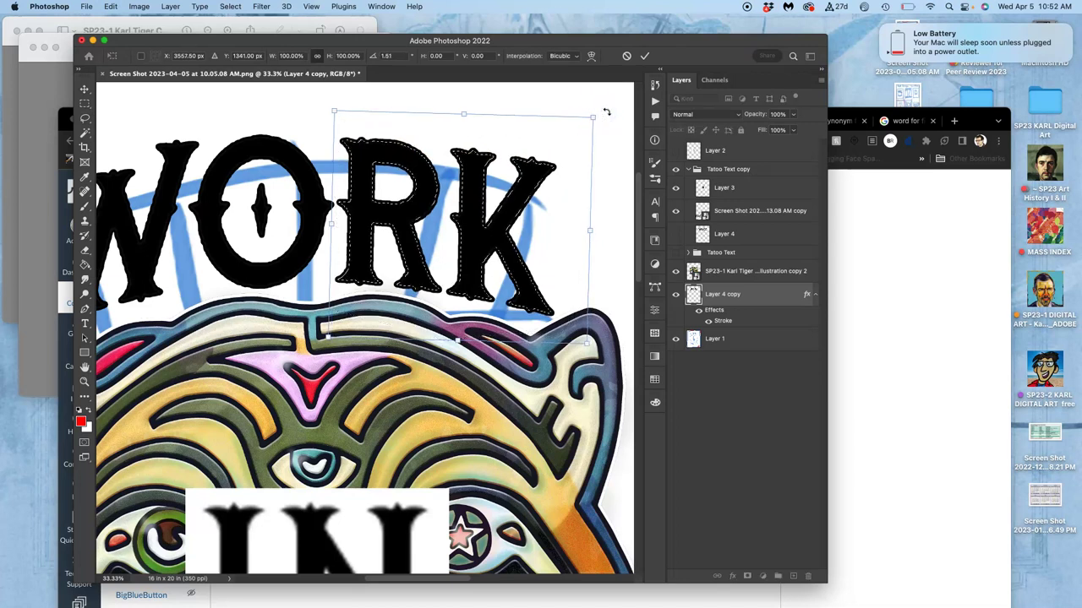
{"action": "key", "text": "Down"}
{"action": "key", "text": "Down"}
{"action": "key", "text": "Down"}
{"action": "key", "text": "Down"}
{"action": "key", "text": "Down"}
{"action": "key", "text": "Down"}
{"action": "key", "text": "Down"}
{"action": "key", "text": "Down"}
{"action": "key", "text": "Down"}
{"action": "key", "text": "Down"}
{"action": "key", "text": "Down"}
{"action": "key", "text": "Down"}
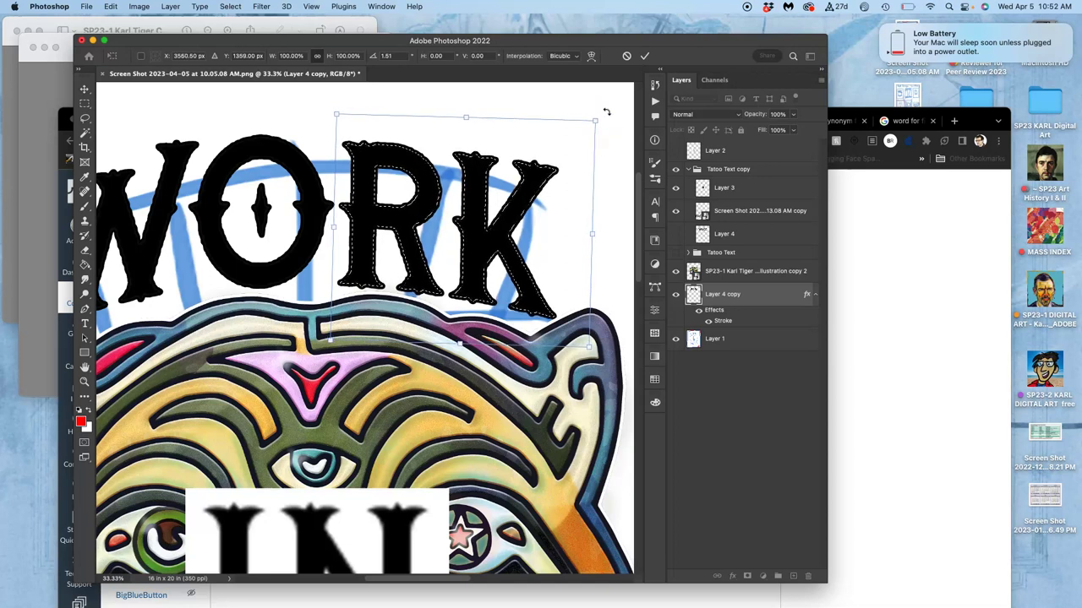
{"action": "scroll", "coordinate": [606, 112], "scroll_direction": "left", "scroll_amount": 3}
{"action": "scroll", "coordinate": [606, 111], "scroll_direction": "down", "scroll_amount": 1}
{"action": "scroll", "coordinate": [606, 112], "scroll_direction": "left", "scroll_amount": 2}
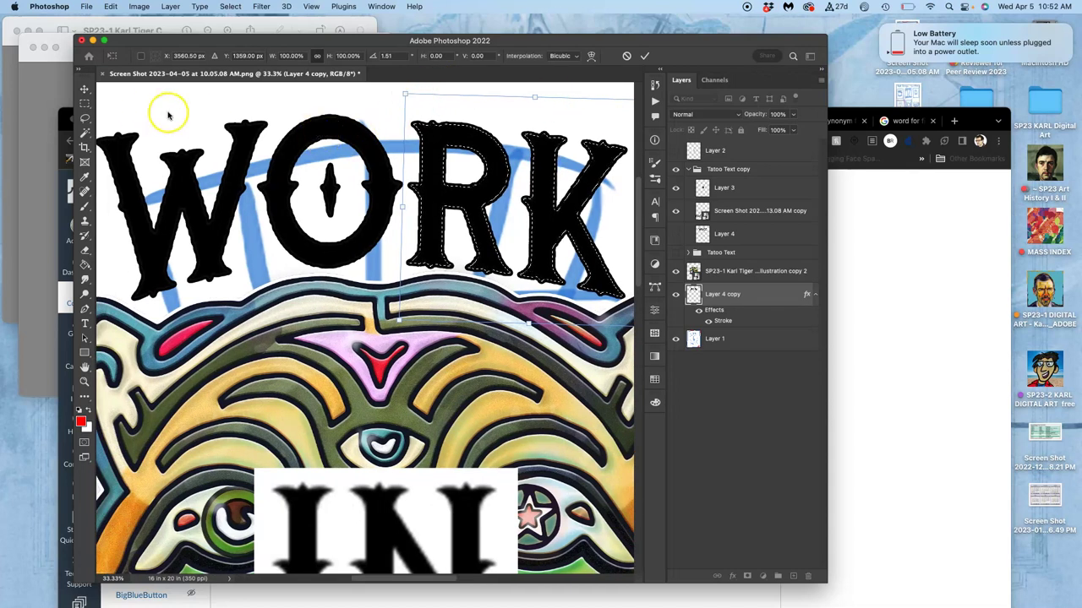
{"action": "key", "text": "Return"}
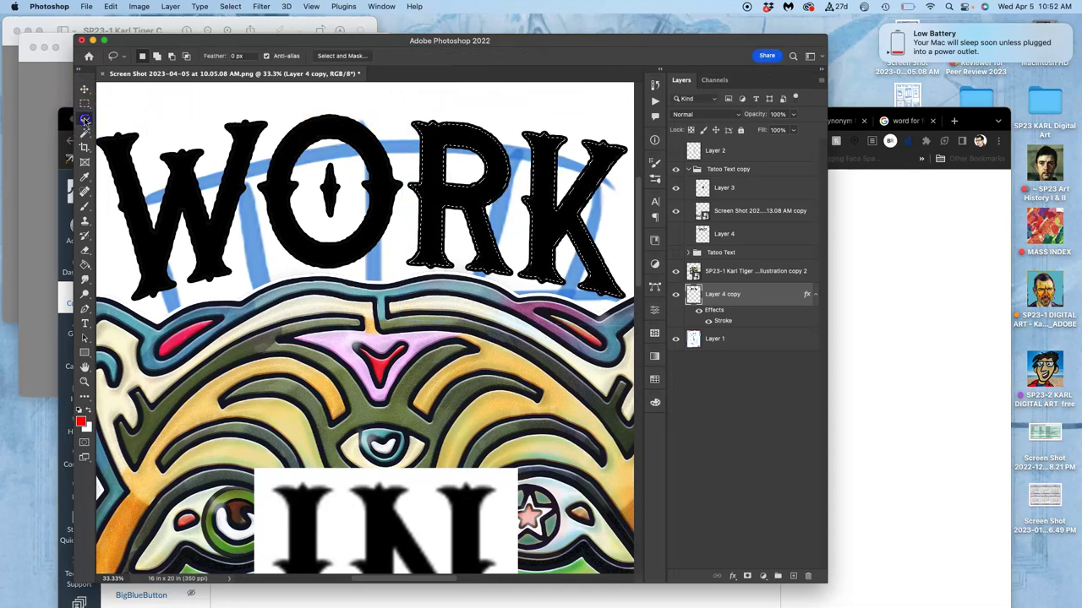
{"action": "left_click", "coordinate": [319, 121]}
{"action": "mouse_move", "coordinate": [353, 110]}
{"action": "left_mouse_down"}
{"action": "mouse_move", "coordinate": [317, 109]}
{"action": "mouse_move", "coordinate": [262, 154]}
{"action": "left_mouse_up"}
Rotate the selected O to about -1.63°, nudge it slightly left and commit
{"action": "key", "text": "super+t"}
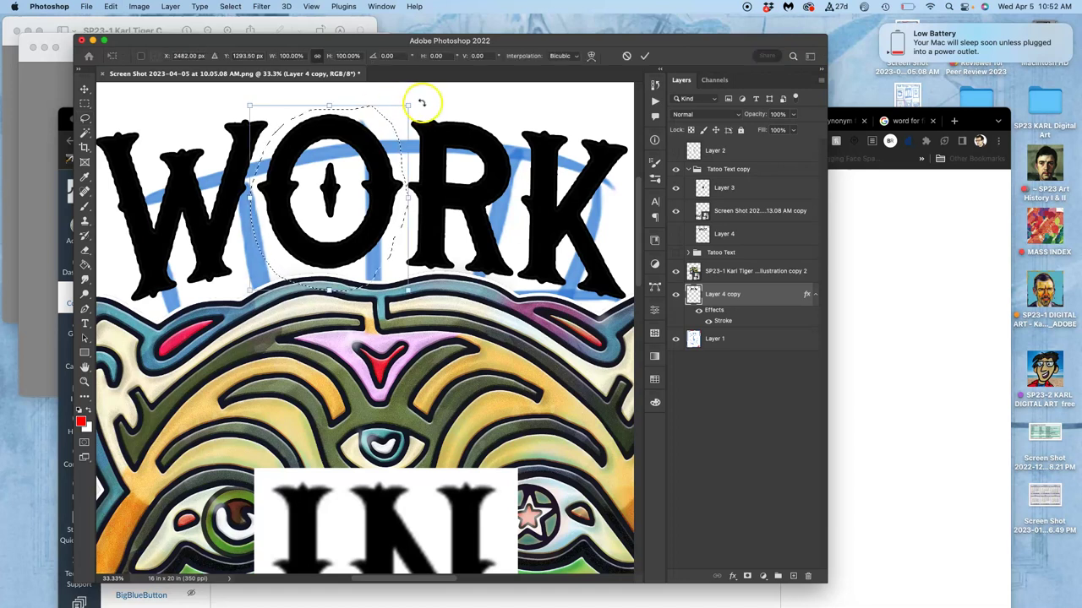
{"action": "left_click_drag", "start_coordinate": [418, 99], "coordinate": [417, 99]}
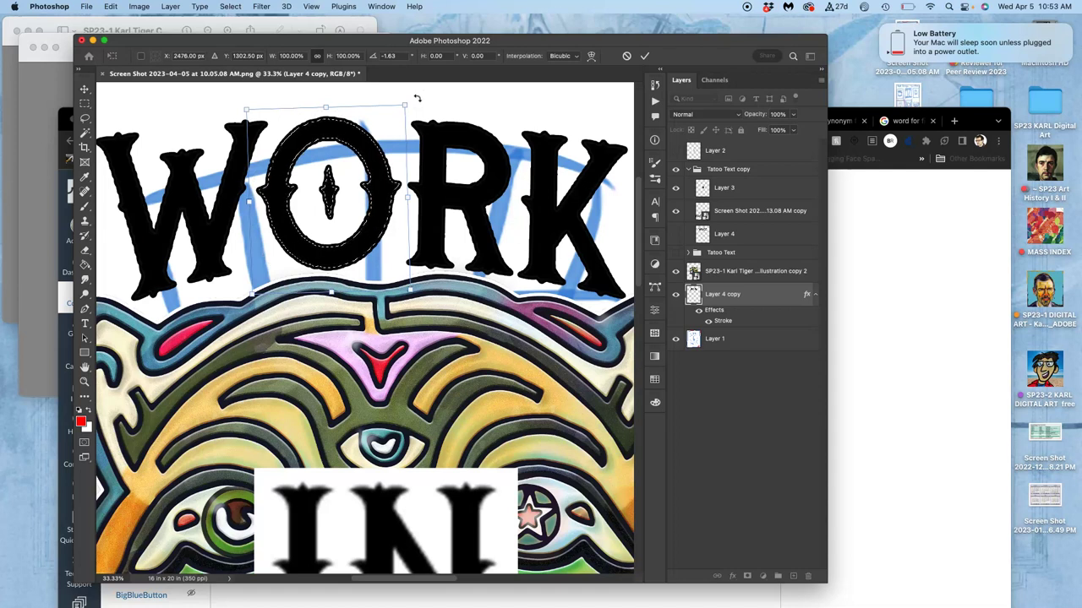
{"action": "key", "text": "Left"}
{"action": "key", "text": "Left"}
{"action": "key", "text": "Left"}
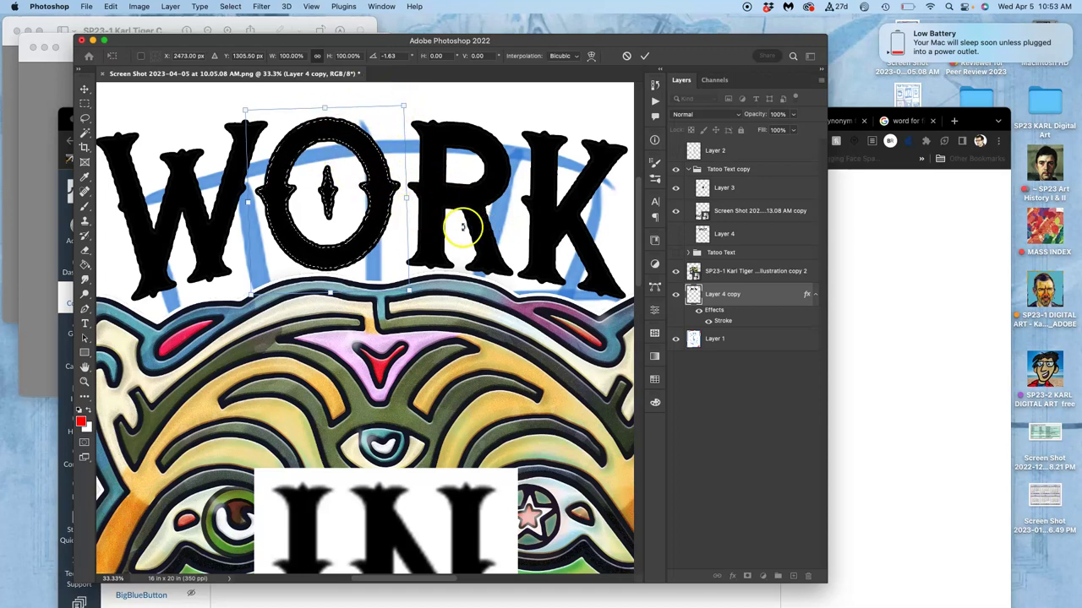
{"action": "scroll", "coordinate": [473, 224], "scroll_direction": "right", "scroll_amount": 2}
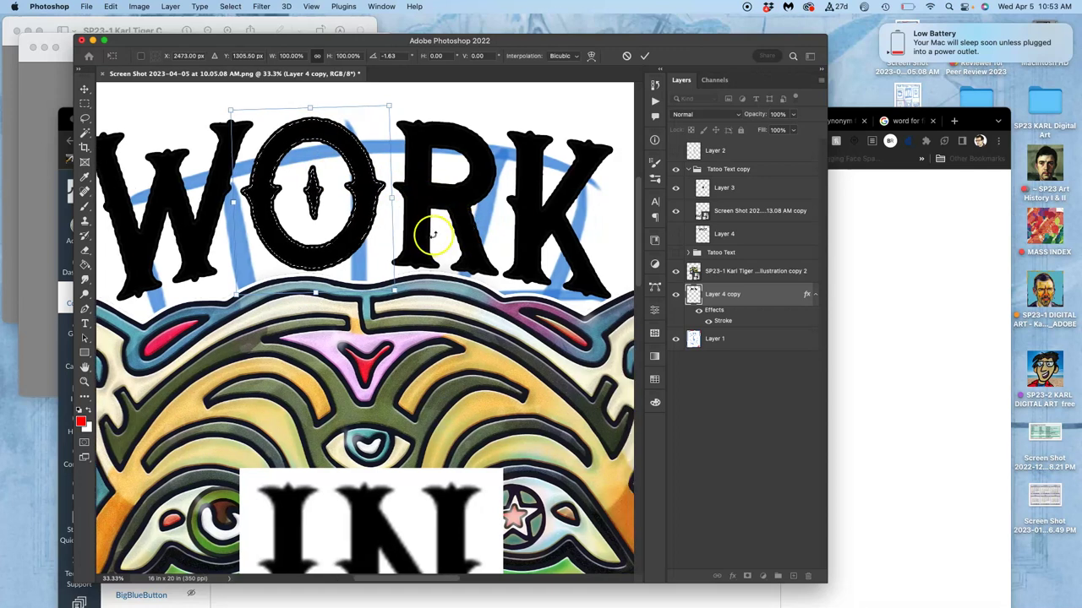
{"action": "scroll", "coordinate": [417, 243], "scroll_direction": "left", "scroll_amount": 3}
{"action": "key", "text": "Return"}
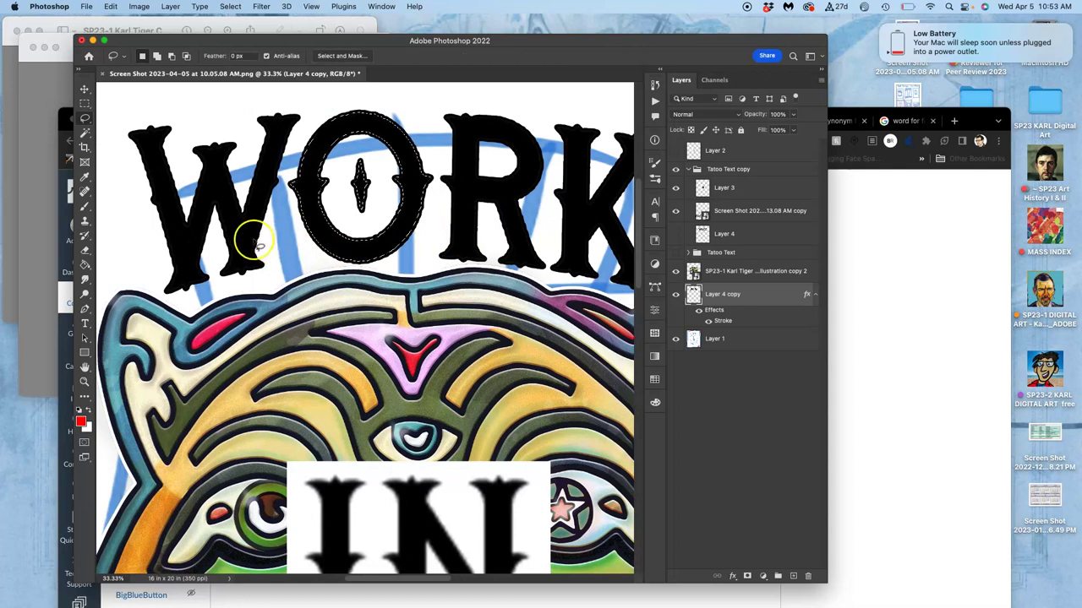
Lasso the W on its own and switch its free transform to Distort
{"action": "left_click", "coordinate": [253, 241]}
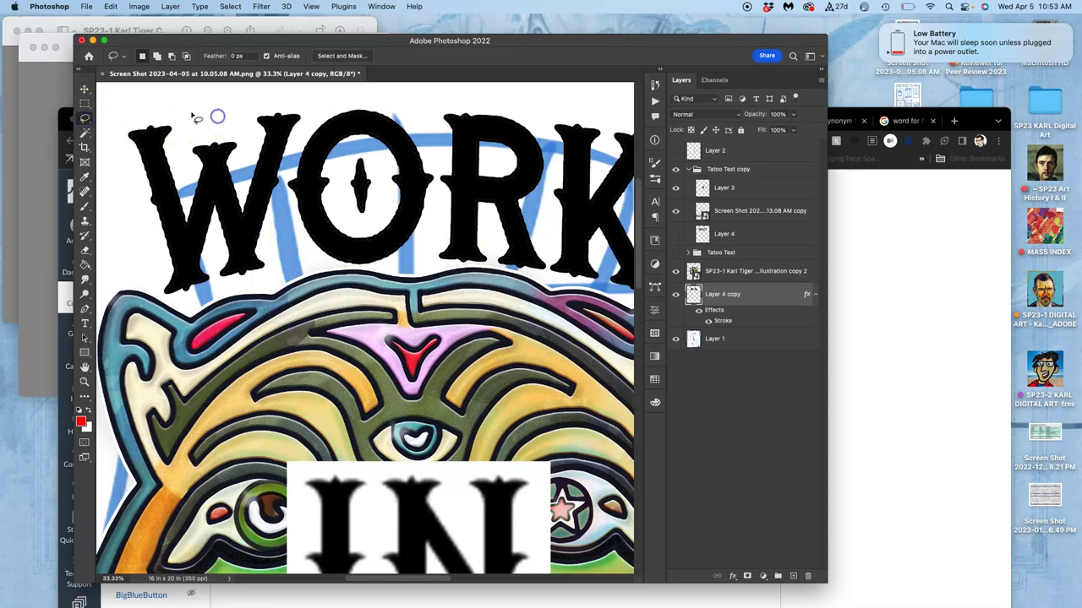
{"action": "mouse_move", "coordinate": [191, 114]}
{"action": "left_mouse_down"}
{"action": "mouse_move", "coordinate": [131, 117]}
{"action": "mouse_move", "coordinate": [105, 142]}
{"action": "mouse_move", "coordinate": [150, 315]}
{"action": "mouse_move", "coordinate": [277, 268]}
{"action": "left_mouse_up"}
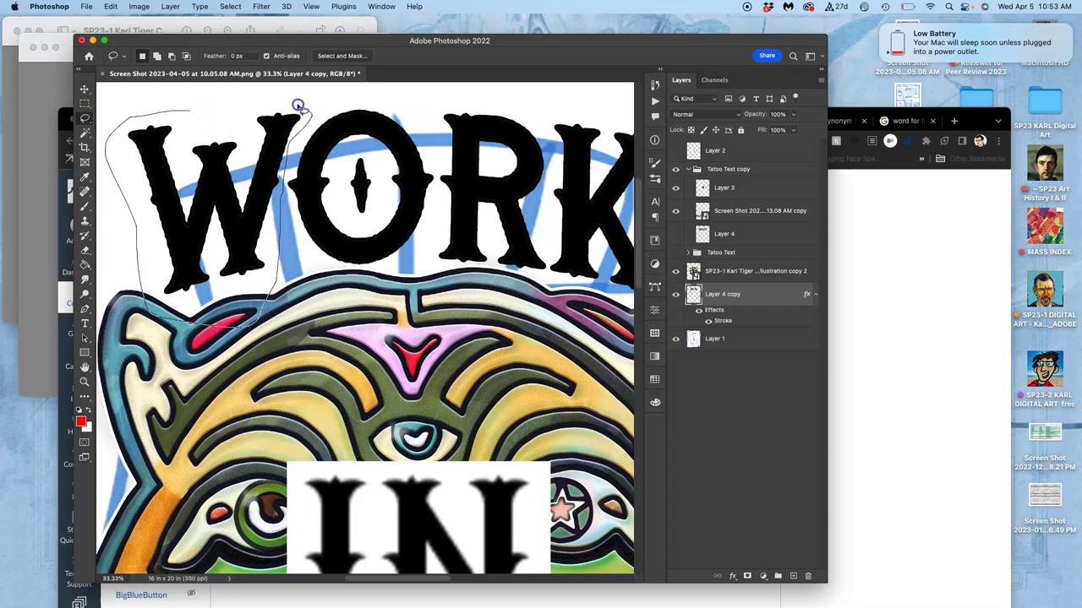
{"action": "left_click_drag", "start_coordinate": [283, 102], "coordinate": [193, 113]}
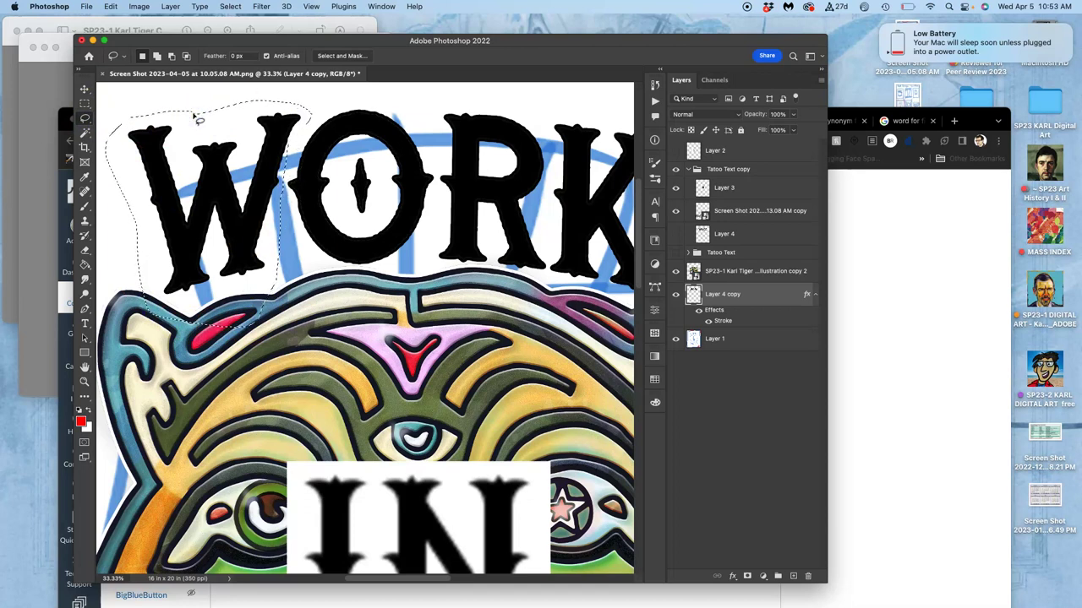
{"action": "key", "text": "super+t"}
{"action": "right_click", "coordinate": [247, 252]}
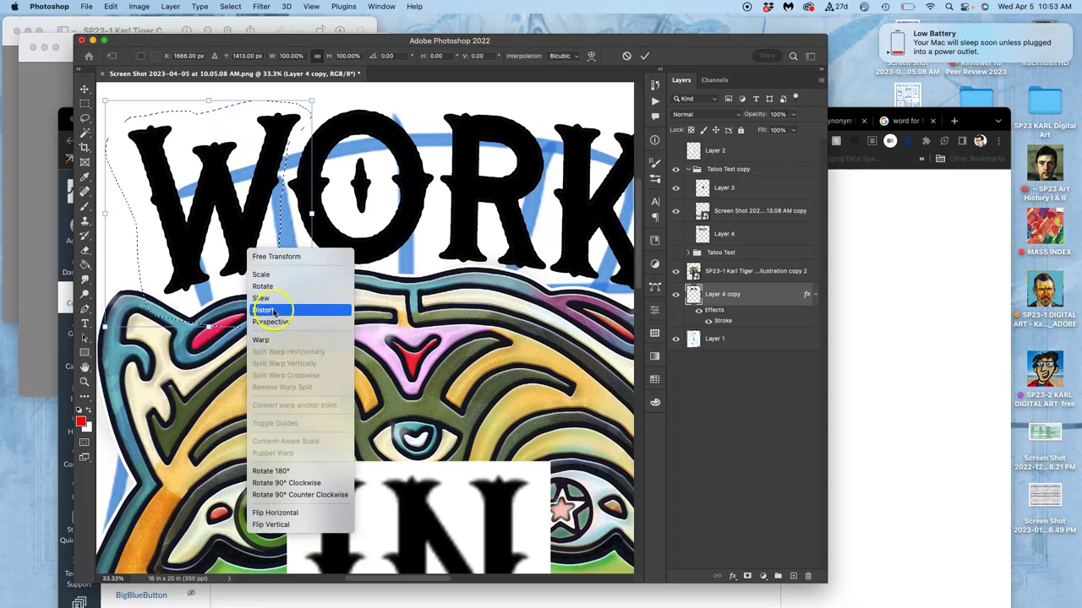
{"action": "left_click", "coordinate": [263, 310]}
Drag the W's corner handles to skew it, widening to about 116% and tilting about 1.2°
{"action": "mouse_move", "coordinate": [310, 322]}
{"action": "left_mouse_down"}
{"action": "mouse_move", "coordinate": [333, 320]}
{"action": "mouse_move", "coordinate": [326, 327]}
{"action": "left_mouse_up"}
{"action": "left_click", "coordinate": [118, 326]}
{"action": "mouse_move", "coordinate": [118, 325]}
{"action": "left_mouse_down"}
{"action": "mouse_move", "coordinate": [103, 322]}
{"action": "mouse_move", "coordinate": [118, 332]}
{"action": "left_mouse_up"}
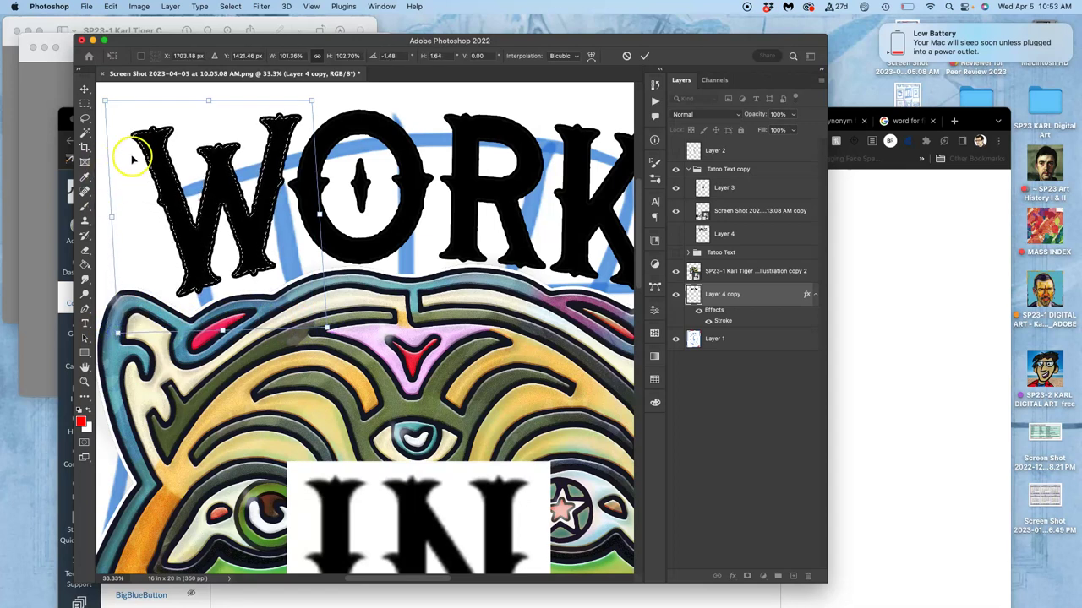
{"action": "scroll", "coordinate": [135, 160], "scroll_direction": "up", "scroll_amount": 2}
{"action": "scroll", "coordinate": [136, 160], "scroll_direction": "left", "scroll_amount": 1}
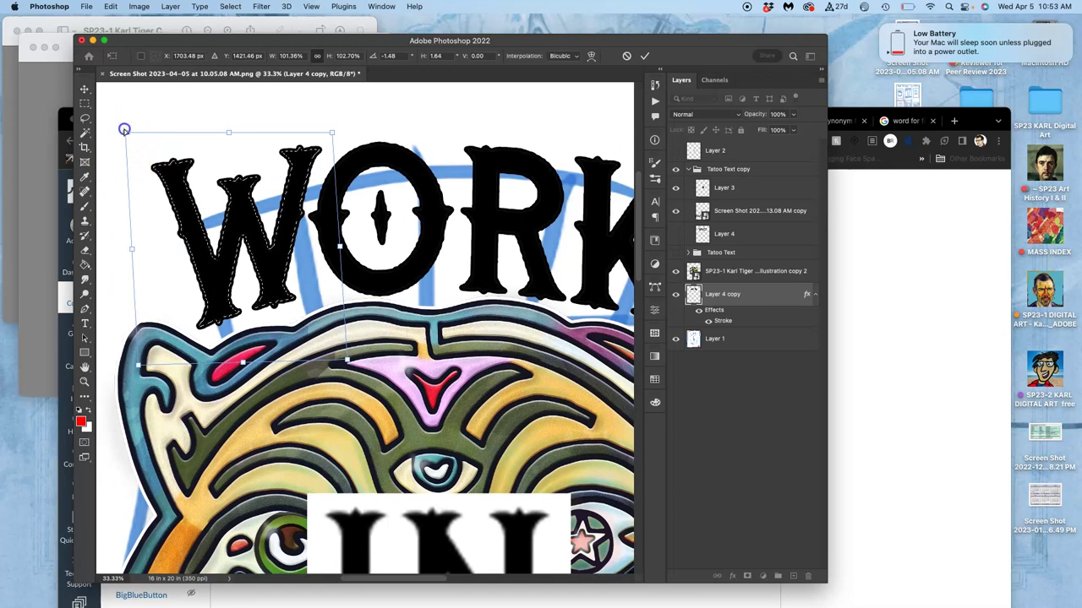
{"action": "left_click_drag", "start_coordinate": [123, 132], "coordinate": [122, 136]}
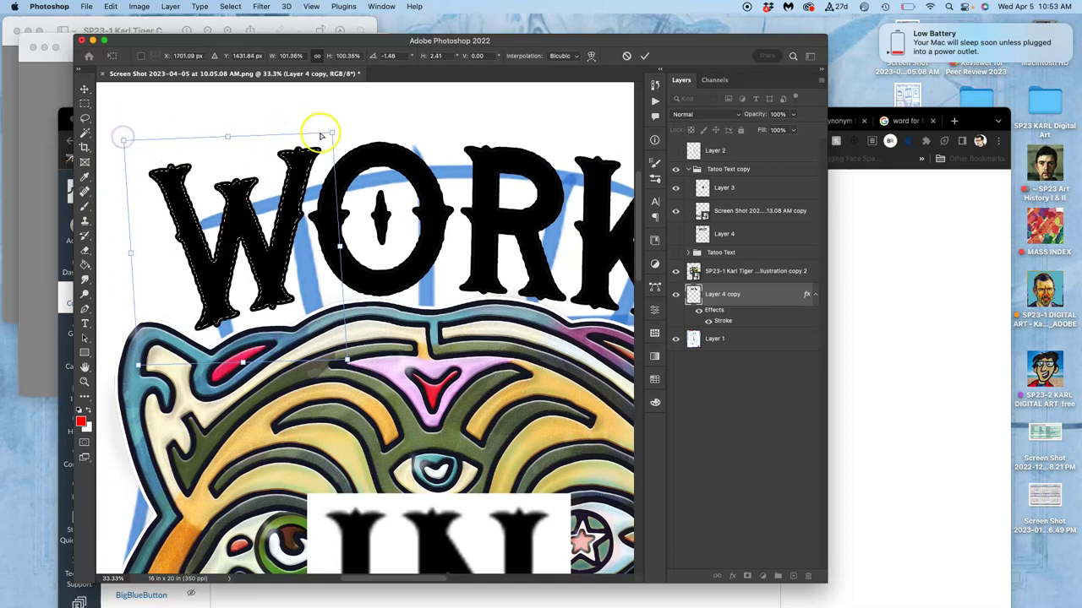
{"action": "left_click_drag", "start_coordinate": [332, 132], "coordinate": [322, 132]}
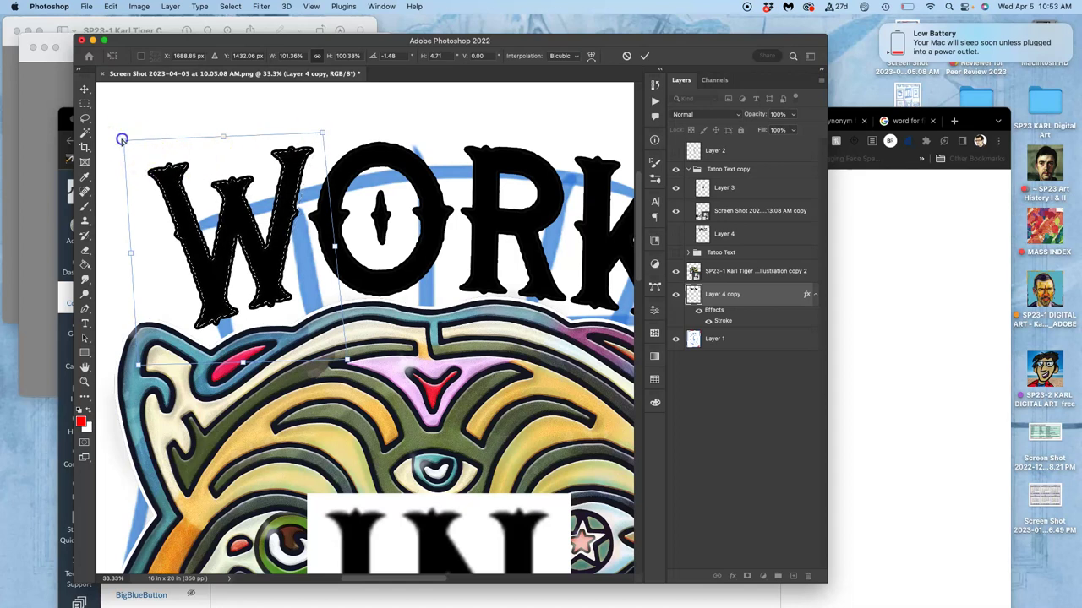
{"action": "left_click_drag", "start_coordinate": [122, 140], "coordinate": [120, 153]}
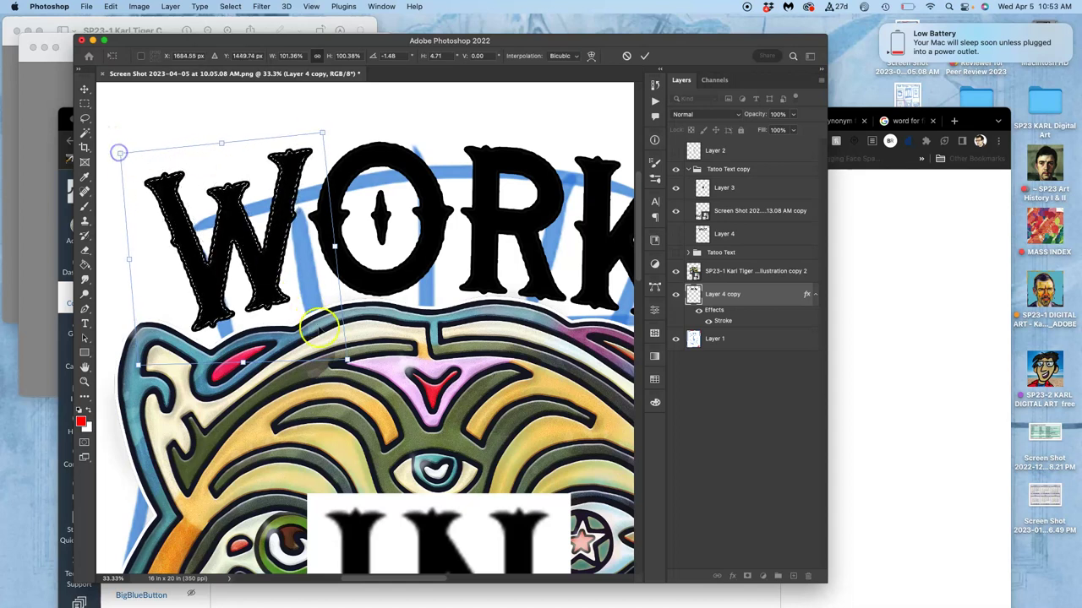
{"action": "left_click_drag", "start_coordinate": [347, 360], "coordinate": [377, 360]}
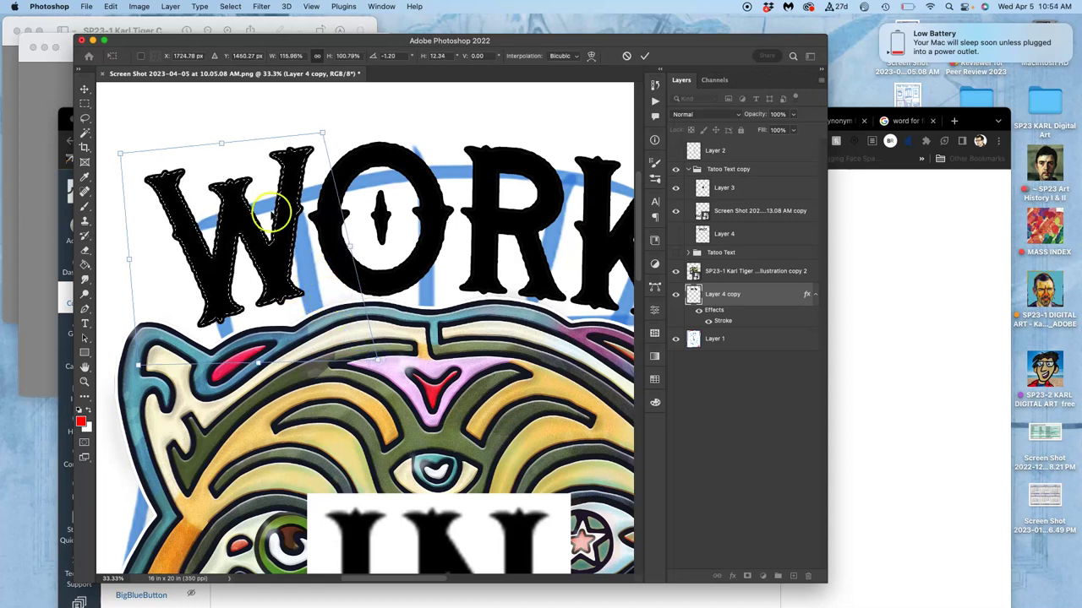
{"action": "left_click_drag", "start_coordinate": [224, 175], "coordinate": [180, 164]}
Zoom in on the W and fine-tune its top-left distortion corner
{"action": "key", "text": "super+minus"}
{"action": "key", "text": "super+minus"}
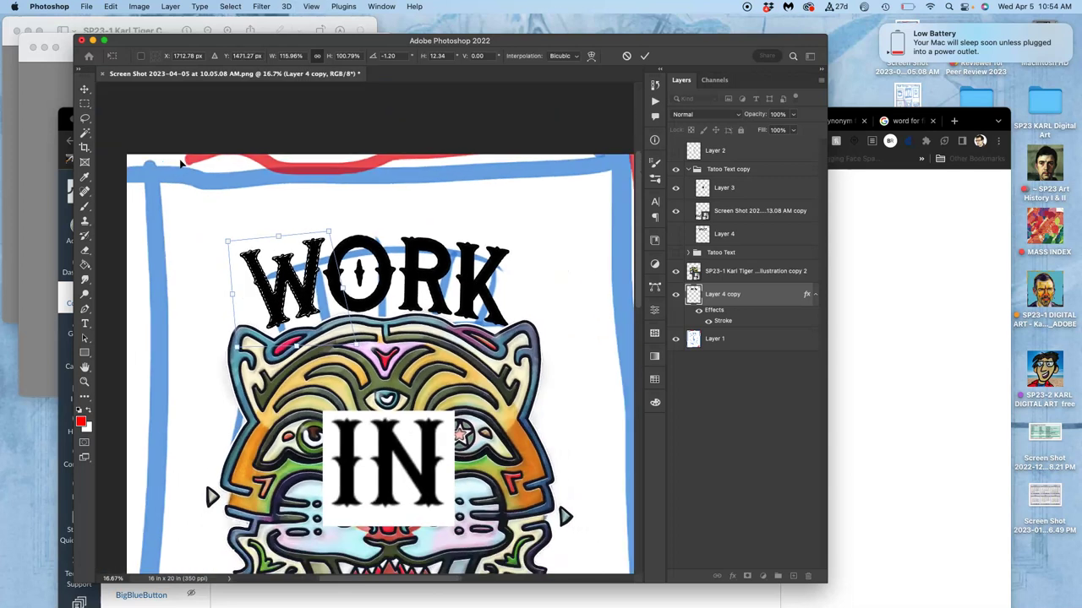
{"action": "key", "text": "super+plus"}
{"action": "key", "text": "super+plus"}
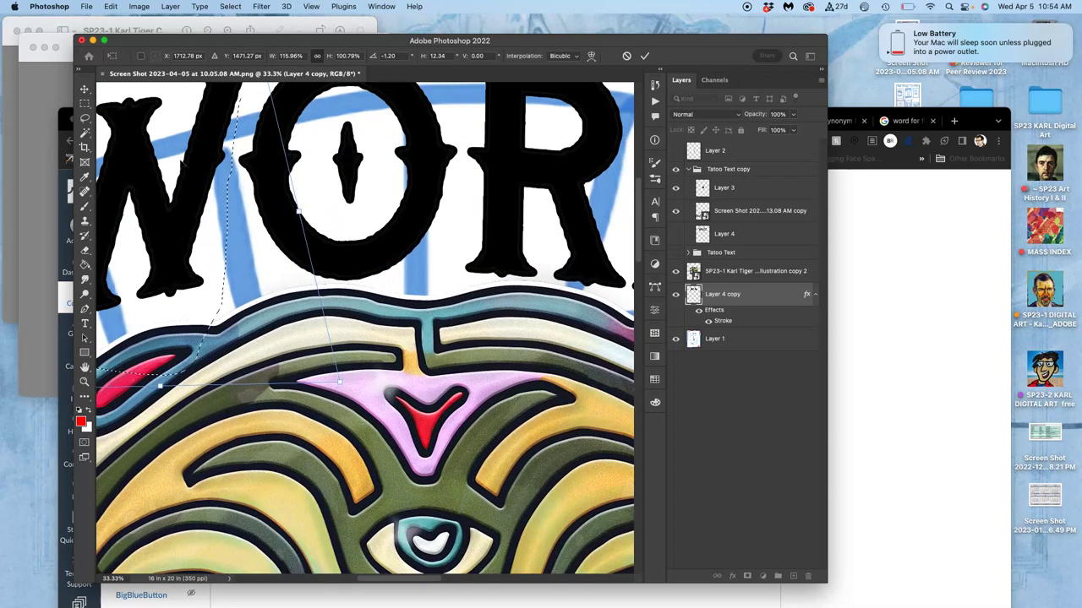
{"action": "key", "text": "super+plus"}
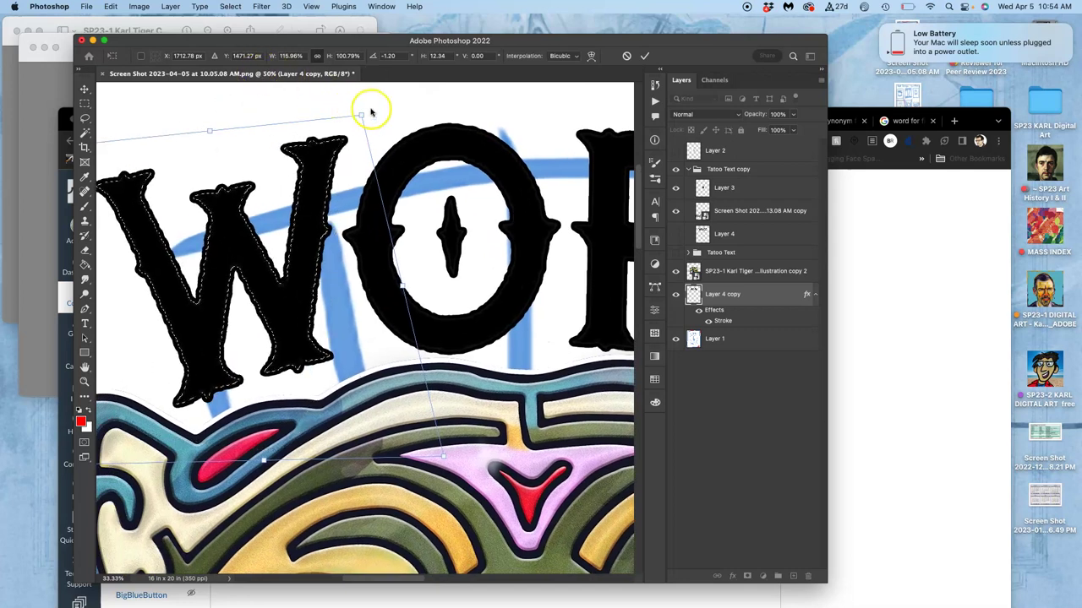
{"action": "scroll", "coordinate": [359, 114], "scroll_direction": "left", "scroll_amount": 3}
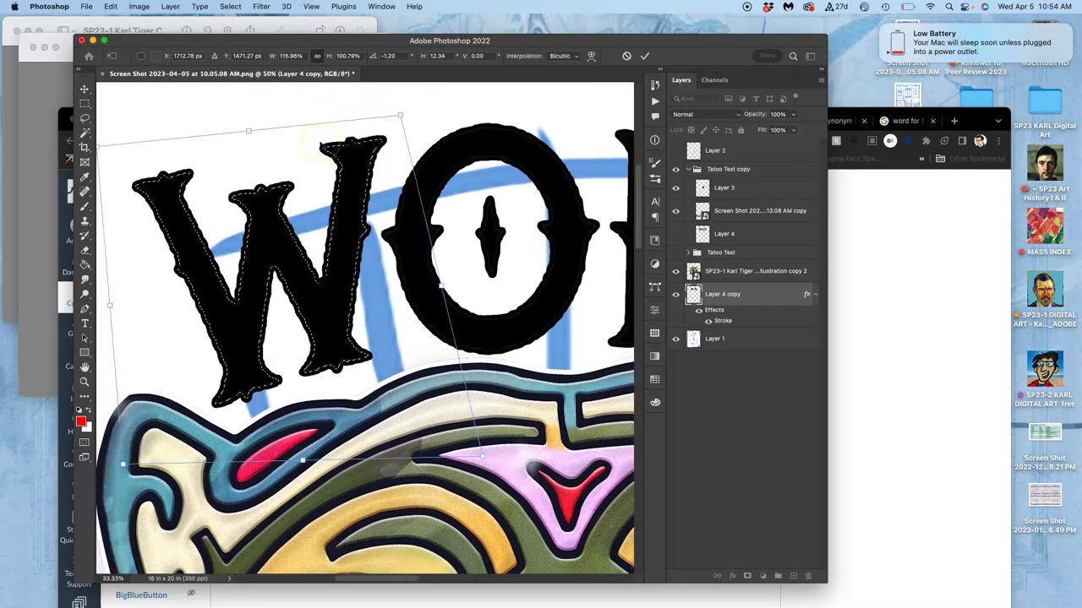
{"action": "scroll", "coordinate": [287, 143], "scroll_direction": "left", "scroll_amount": 3}
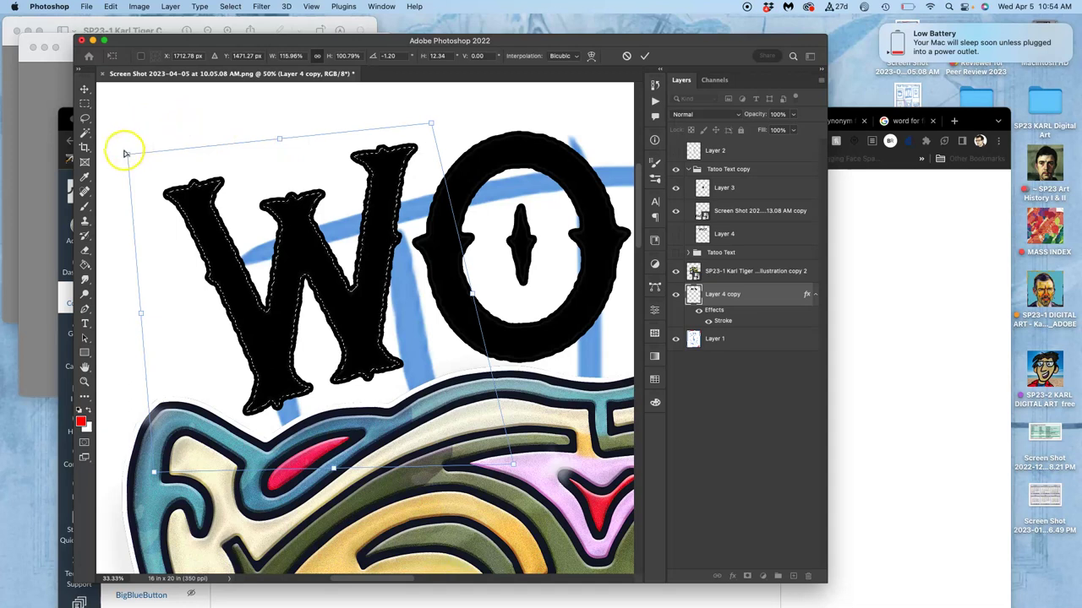
{"action": "left_click_drag", "start_coordinate": [126, 154], "coordinate": [130, 161]}
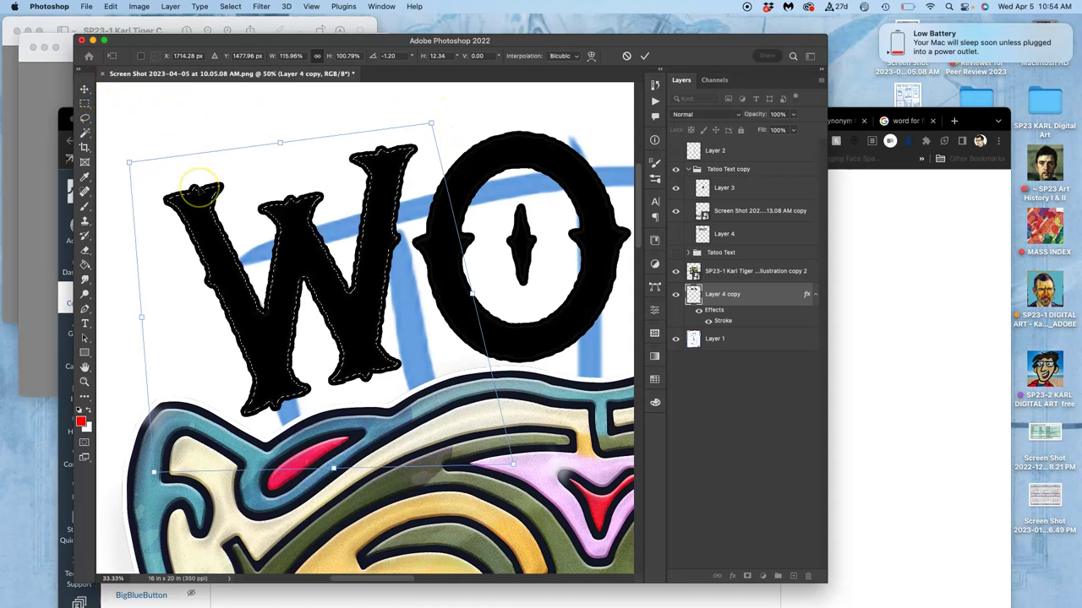
Commit the distortion, then rotate the W about 2.4° counter-clockwise and shift it slightly down-right
{"action": "key", "text": "Escape"}
{"action": "key", "text": "ctrl+t"}
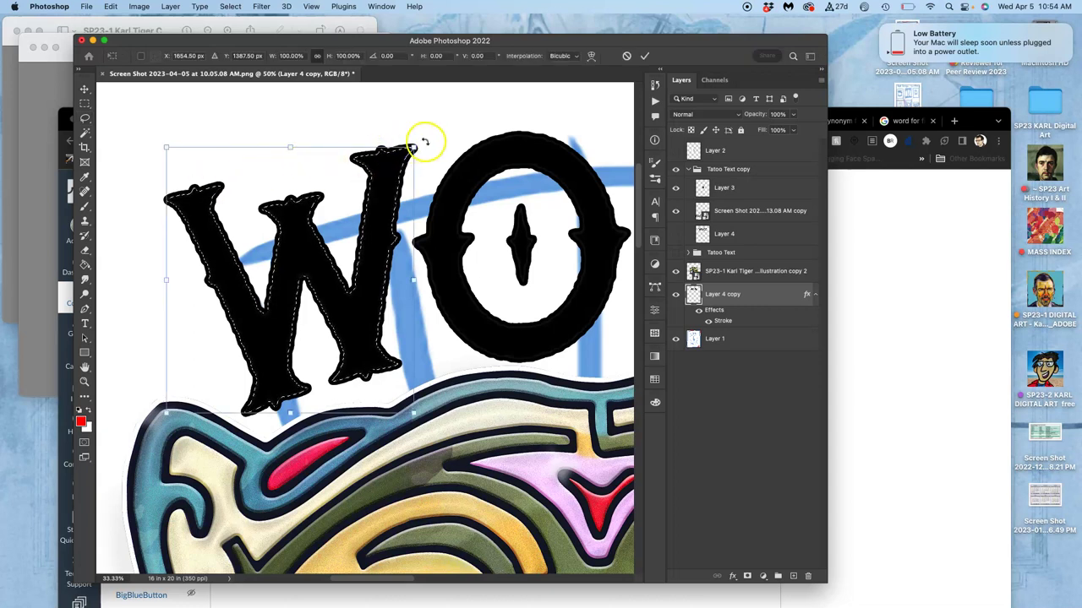
{"action": "left_click_drag", "start_coordinate": [423, 140], "coordinate": [419, 136]}
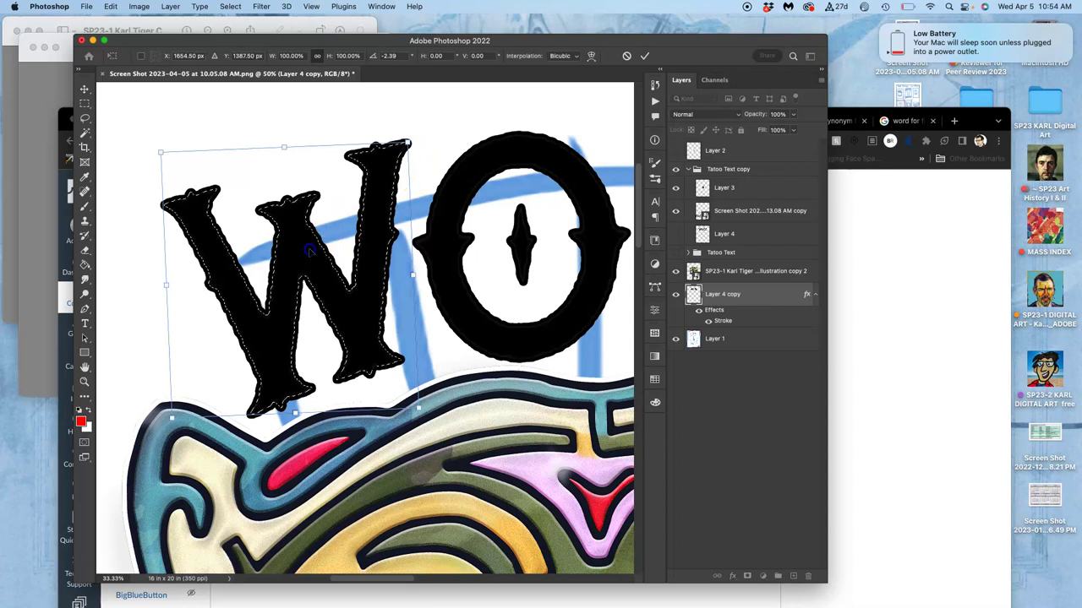
{"action": "left_click_drag", "start_coordinate": [310, 251], "coordinate": [310, 260]}
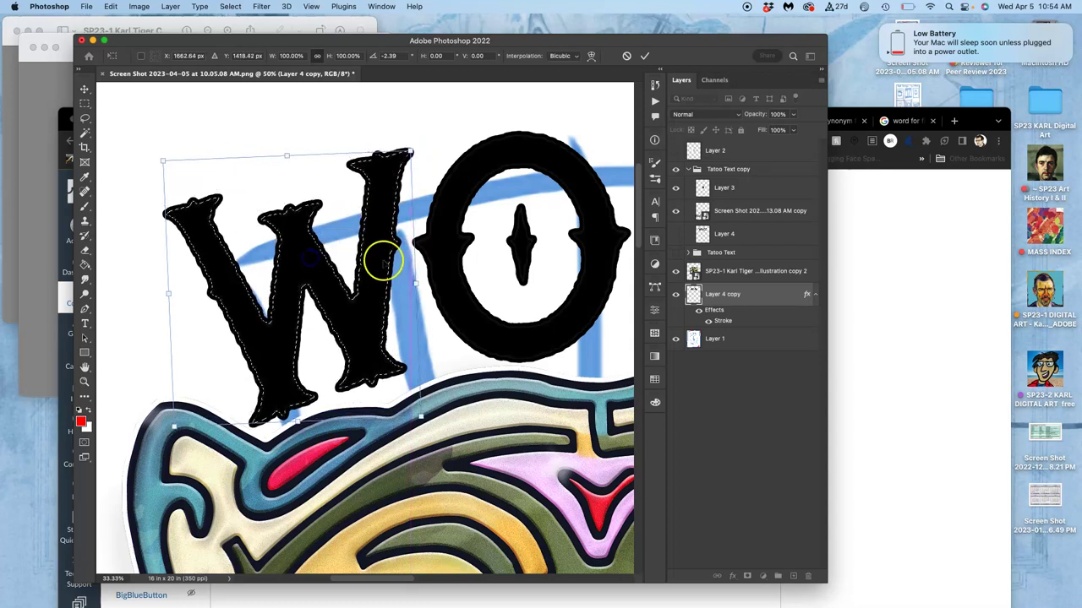
{"action": "scroll", "coordinate": [386, 265], "scroll_direction": "right", "scroll_amount": 5}
{"action": "scroll", "coordinate": [402, 267], "scroll_direction": "right", "scroll_amount": 5}
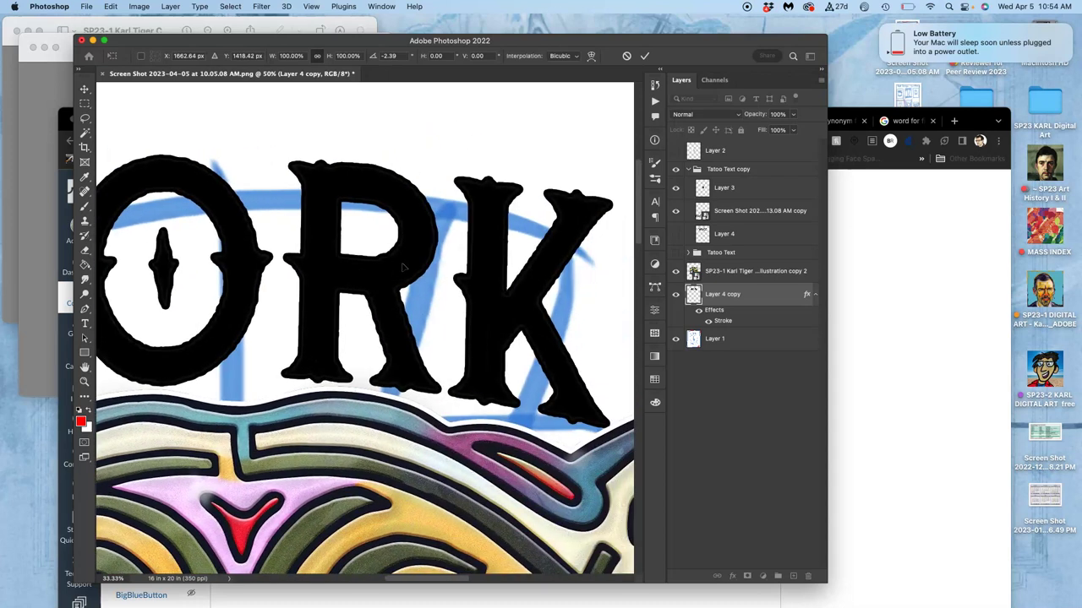
{"action": "scroll", "coordinate": [400, 267], "scroll_direction": "left", "scroll_amount": 5}
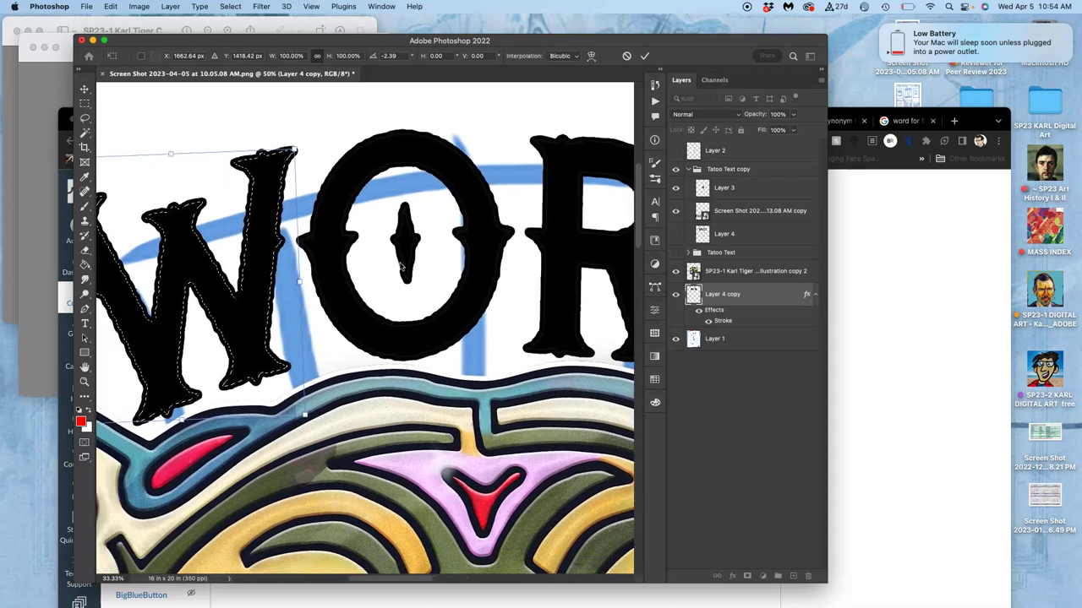
Zoom out on the lettering and switch to the Lasso tool
{"action": "key", "text": "super+minus"}
{"action": "key", "text": "super+minus"}
{"action": "key", "text": "l"}
{"action": "scroll", "coordinate": [460, 306], "scroll_direction": "down", "scroll_amount": 2}
{"action": "scroll", "coordinate": [461, 306], "scroll_direction": "down", "scroll_amount": 2}
{"action": "scroll", "coordinate": [461, 306], "scroll_direction": "right", "scroll_amount": 2}
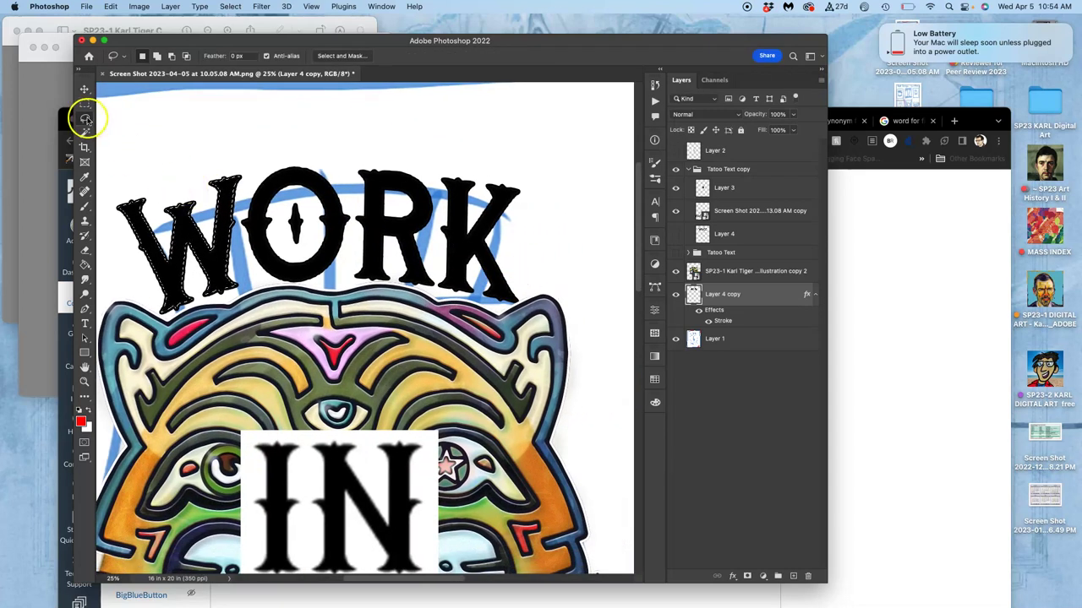
Clear the old selection and lasso around the K
{"action": "left_click", "coordinate": [420, 188]}
{"action": "left_click_drag", "start_coordinate": [483, 174], "coordinate": [436, 181]}
{"action": "left_click_drag", "start_coordinate": [447, 218], "coordinate": [441, 220]}
{"action": "left_click", "coordinate": [438, 221]}
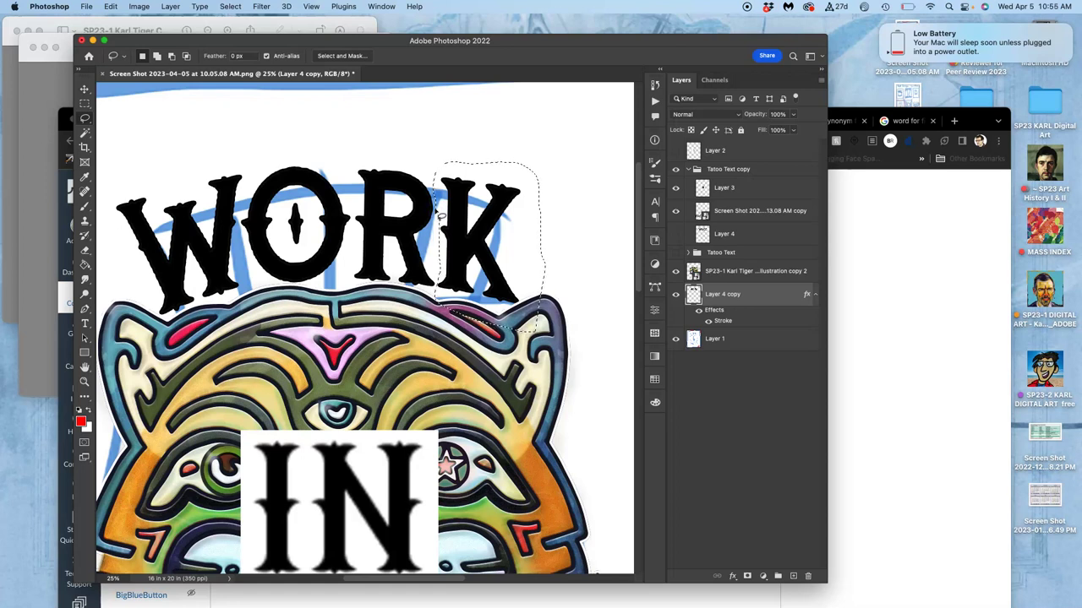
Rotate the K about 4.3° and shift it slightly up and right, then commit
{"action": "key", "text": "super+t"}
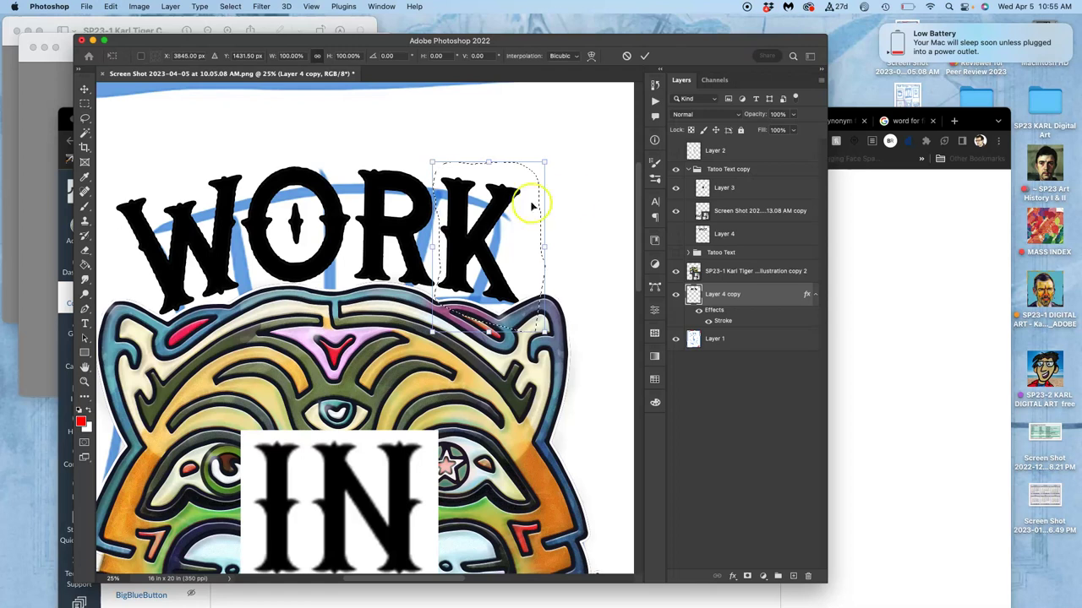
{"action": "scroll", "coordinate": [519, 235], "scroll_direction": "down", "scroll_amount": 10}
{"action": "scroll", "coordinate": [381, 144], "scroll_direction": "up", "scroll_amount": 8}
{"action": "scroll", "coordinate": [391, 157], "scroll_direction": "up", "scroll_amount": 4}
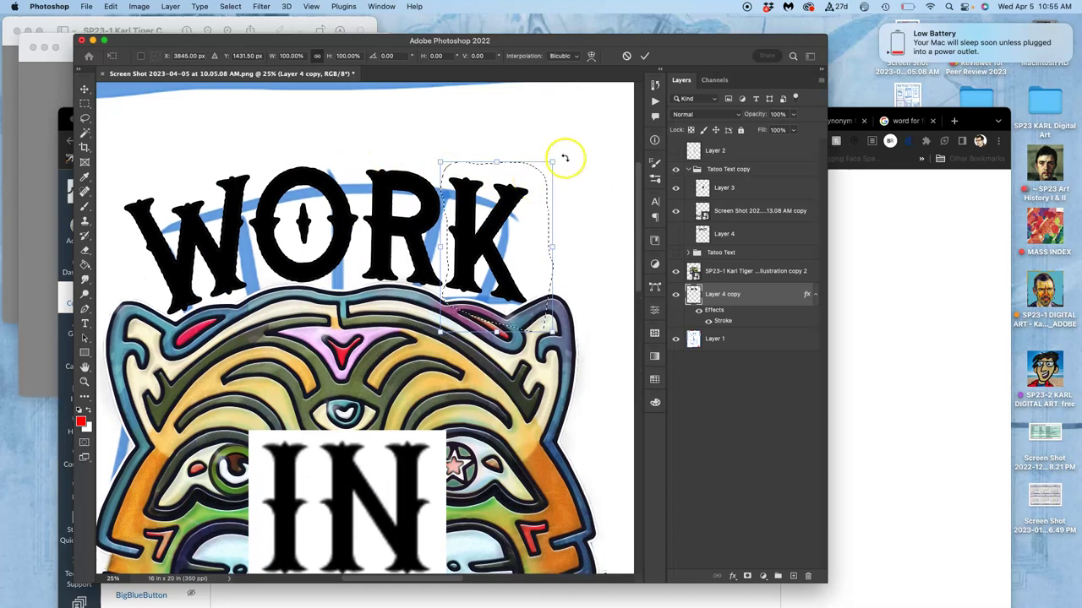
{"action": "left_click_drag", "start_coordinate": [564, 158], "coordinate": [571, 165]}
{"action": "left_click_drag", "start_coordinate": [515, 199], "coordinate": [519, 207]}
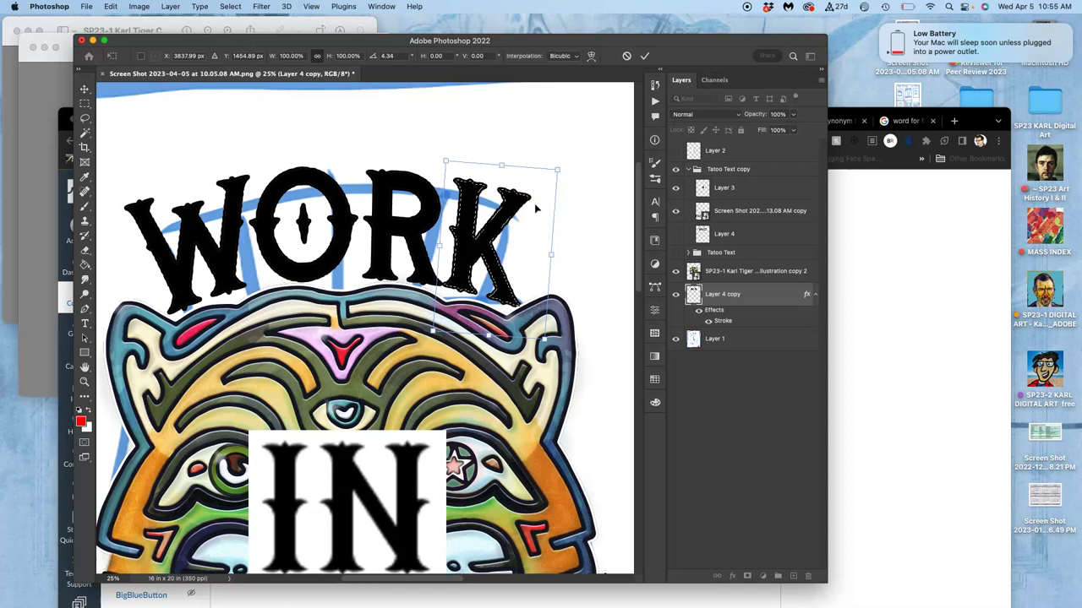
{"action": "left_click_drag", "start_coordinate": [535, 207], "coordinate": [536, 205]}
{"action": "key", "text": "Return"}
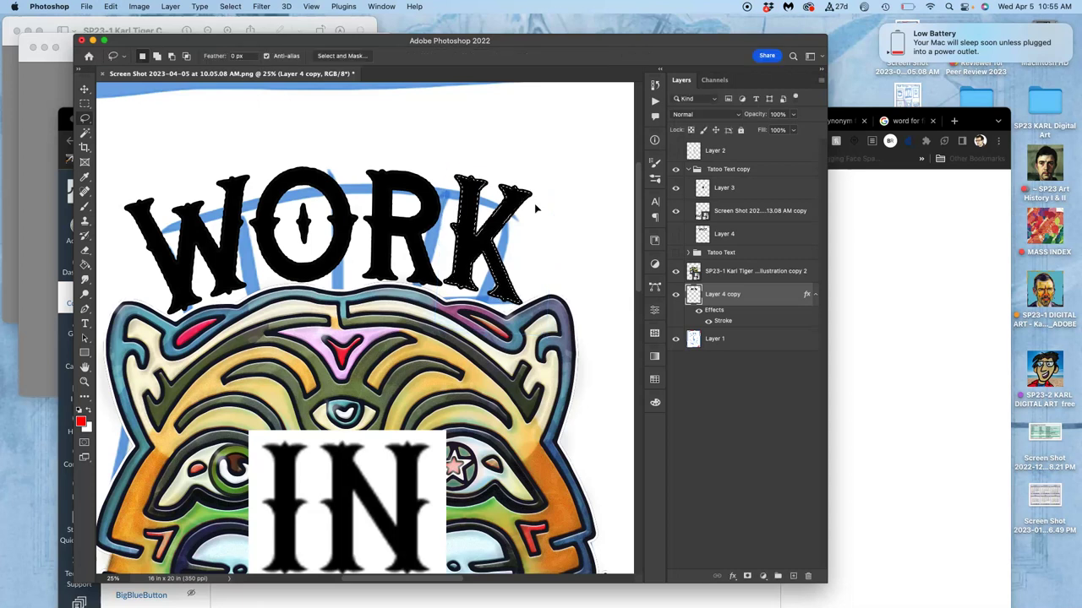
{"action": "key", "text": "super+equal"}
{"action": "key", "text": "super+equal"}
{"action": "key", "text": "super+equal"}
{"action": "scroll", "coordinate": [537, 208], "scroll_direction": "up", "scroll_amount": 5}
{"action": "scroll", "coordinate": [507, 217], "scroll_direction": "right", "scroll_amount": 4}
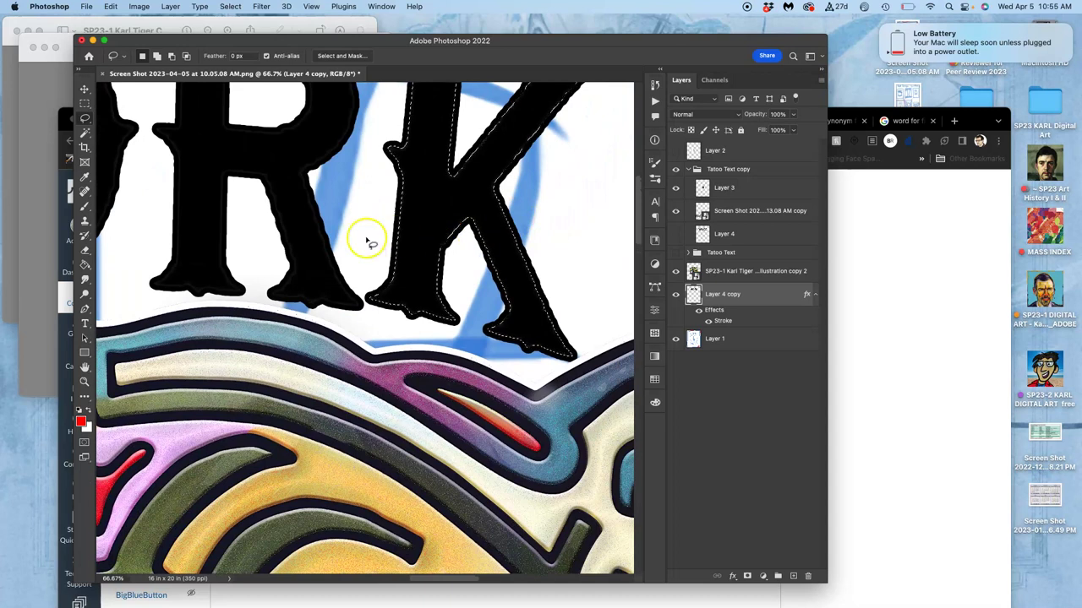
{"action": "left_click", "coordinate": [355, 245]}
{"action": "left_click", "coordinate": [392, 258]}
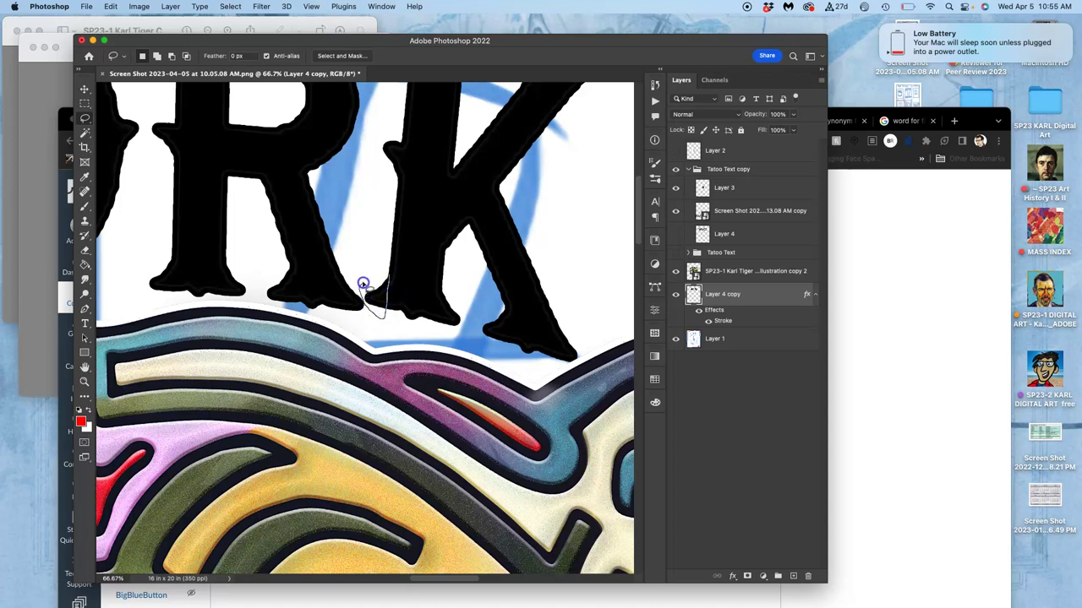
{"action": "left_click", "coordinate": [398, 289]}
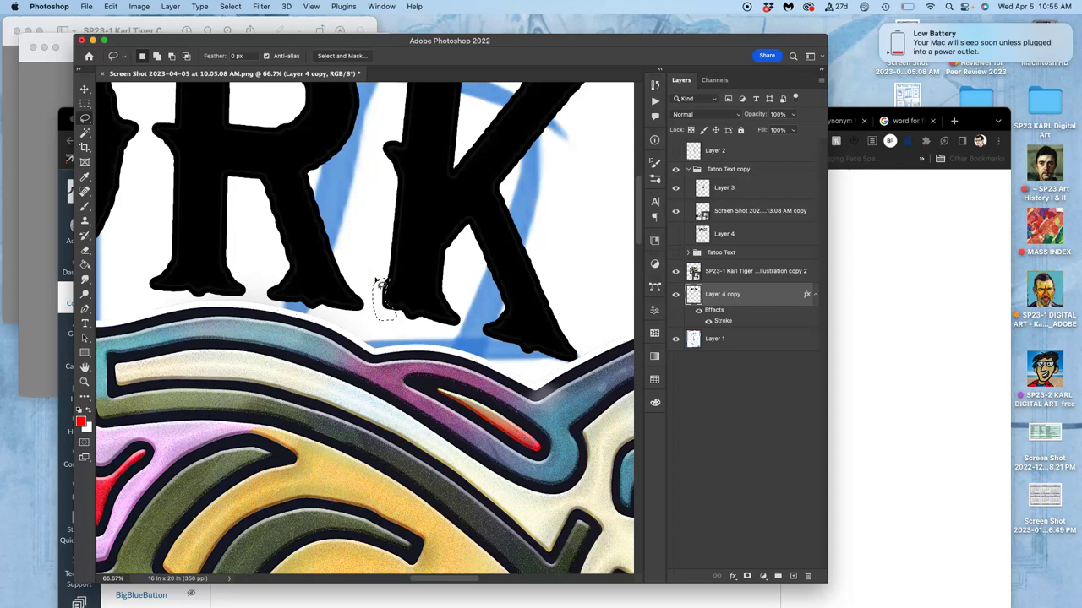
{"action": "left_click", "coordinate": [374, 333]}
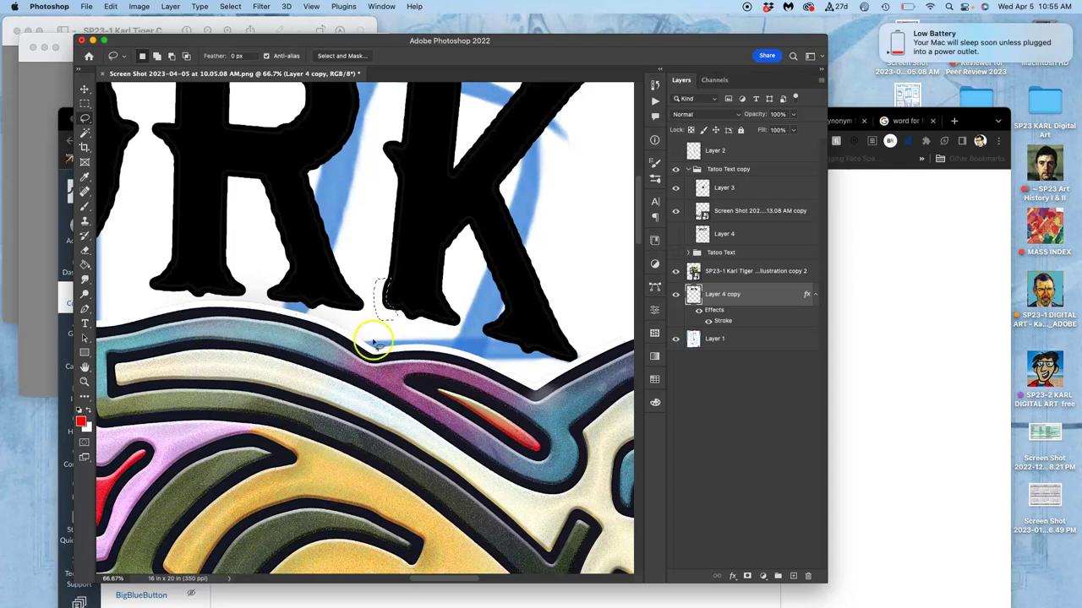
{"action": "left_click", "coordinate": [697, 311]}
{"action": "left_click", "coordinate": [697, 311]}
{"action": "key", "text": "super+minus"}
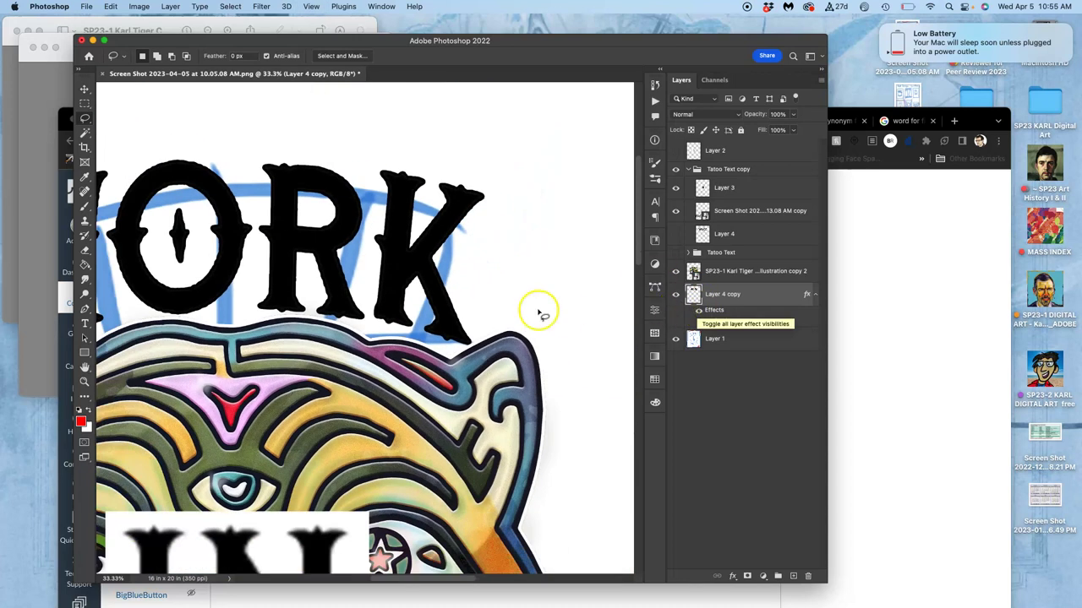
{"action": "scroll", "coordinate": [476, 309], "scroll_direction": "up", "scroll_amount": 2}
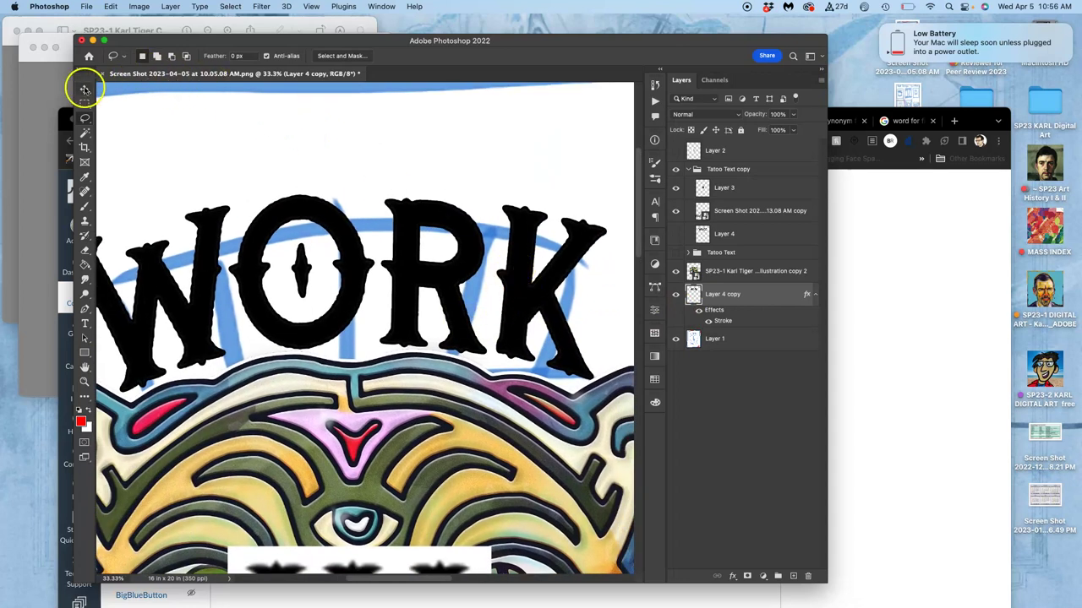
Discard a stray lasso near the R's leg and draw a freehand selection around the K
{"action": "left_click", "coordinate": [84, 89]}
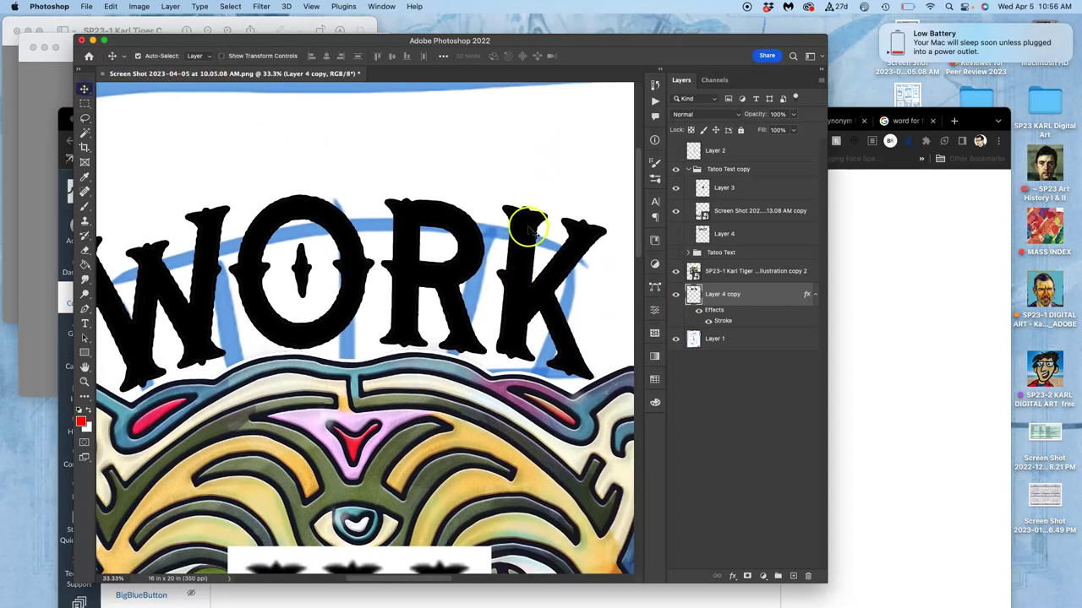
{"action": "left_click", "coordinate": [84, 118]}
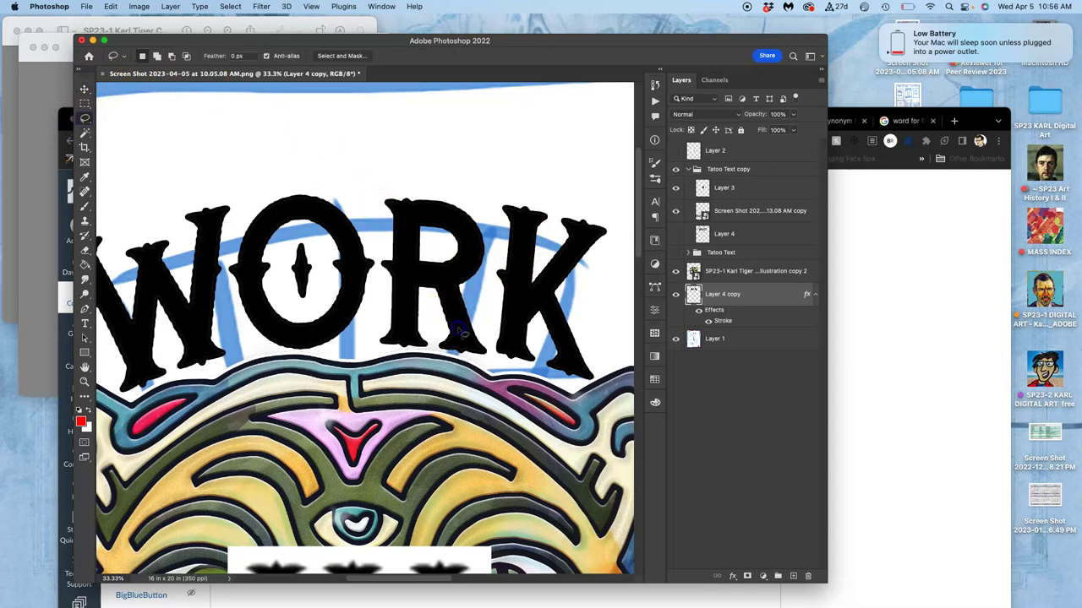
{"action": "scroll", "coordinate": [463, 334], "scroll_direction": "up", "scroll_amount": 2}
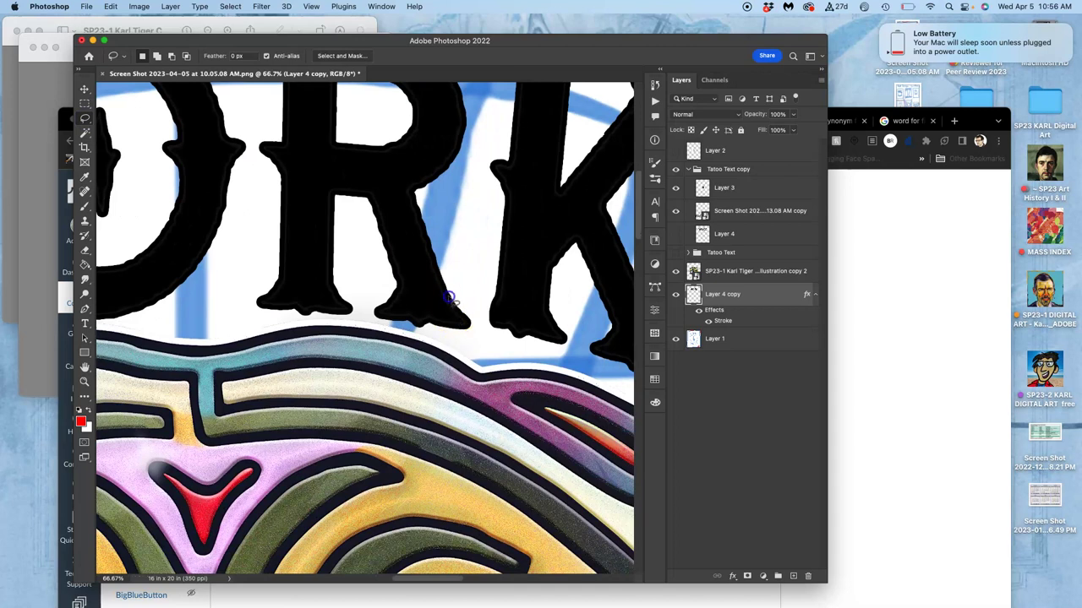
{"action": "mouse_move", "coordinate": [456, 336]}
{"action": "left_mouse_down"}
{"action": "mouse_move", "coordinate": [476, 338]}
{"action": "mouse_move", "coordinate": [459, 290]}
{"action": "left_mouse_up"}
{"action": "left_click", "coordinate": [509, 291]}
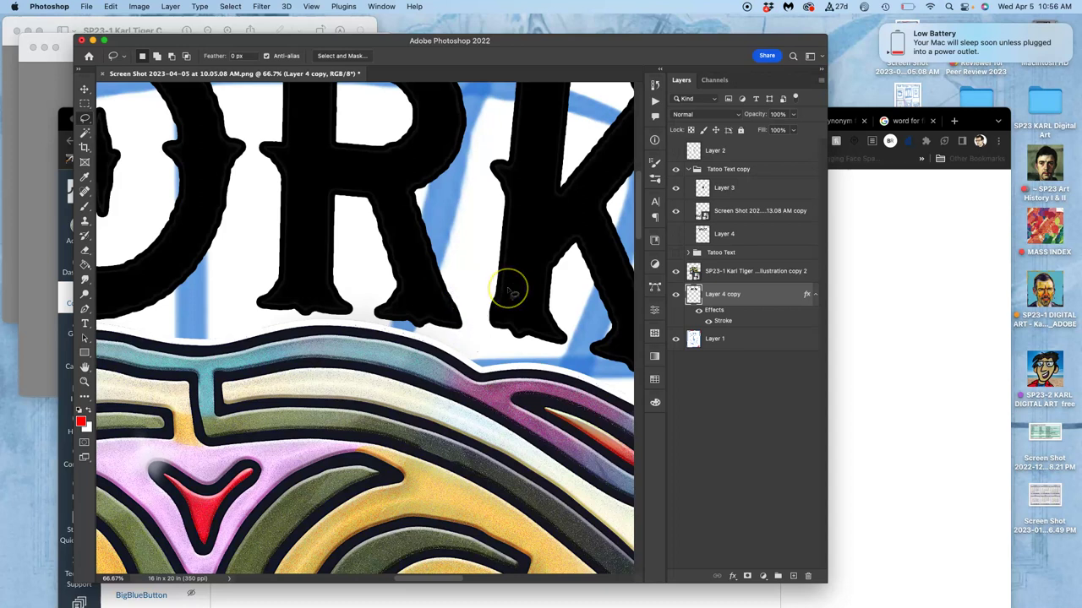
{"action": "scroll", "coordinate": [510, 291], "scroll_direction": "down", "scroll_amount": 4}
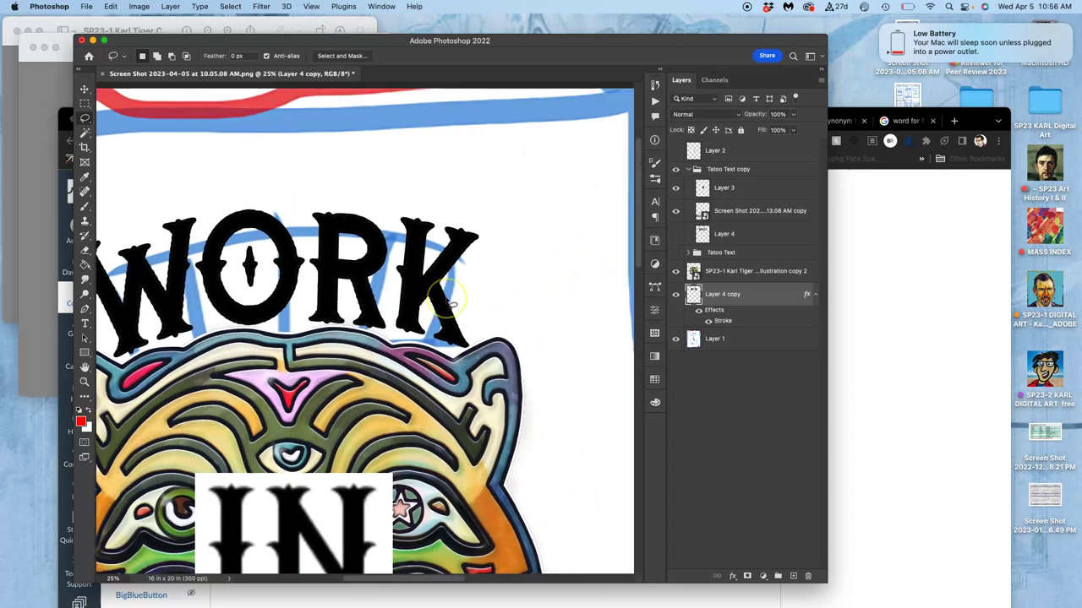
{"action": "left_click", "coordinate": [85, 119]}
{"action": "left_click_drag", "start_coordinate": [480, 218], "coordinate": [398, 208]}
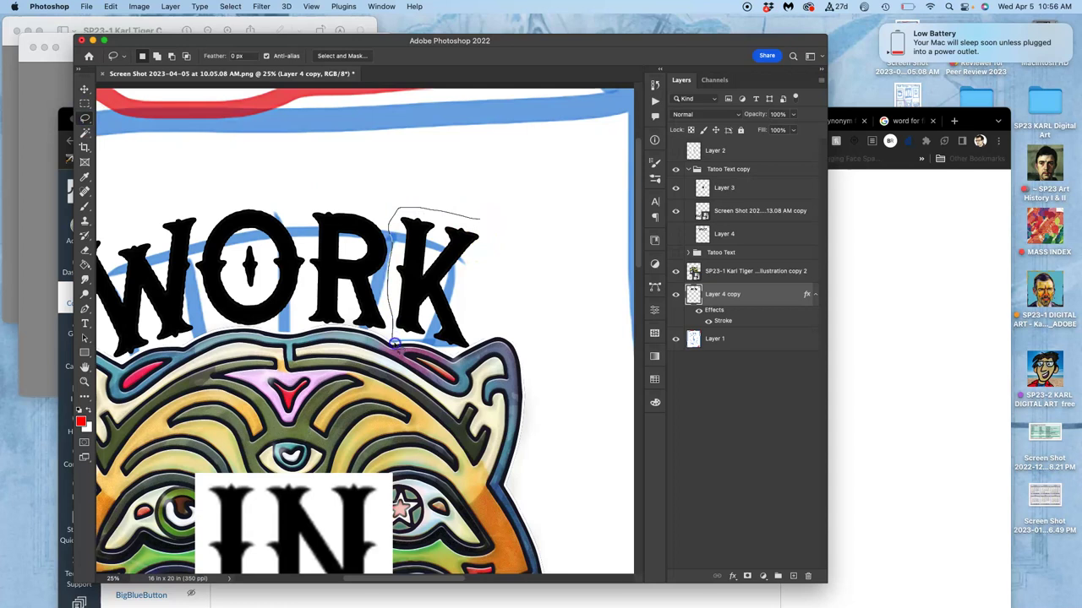
{"action": "mouse_move", "coordinate": [395, 344]}
{"action": "left_mouse_down"}
{"action": "mouse_move", "coordinate": [450, 368]}
{"action": "mouse_move", "coordinate": [492, 326]}
{"action": "mouse_move", "coordinate": [487, 210]}
{"action": "left_mouse_up"}
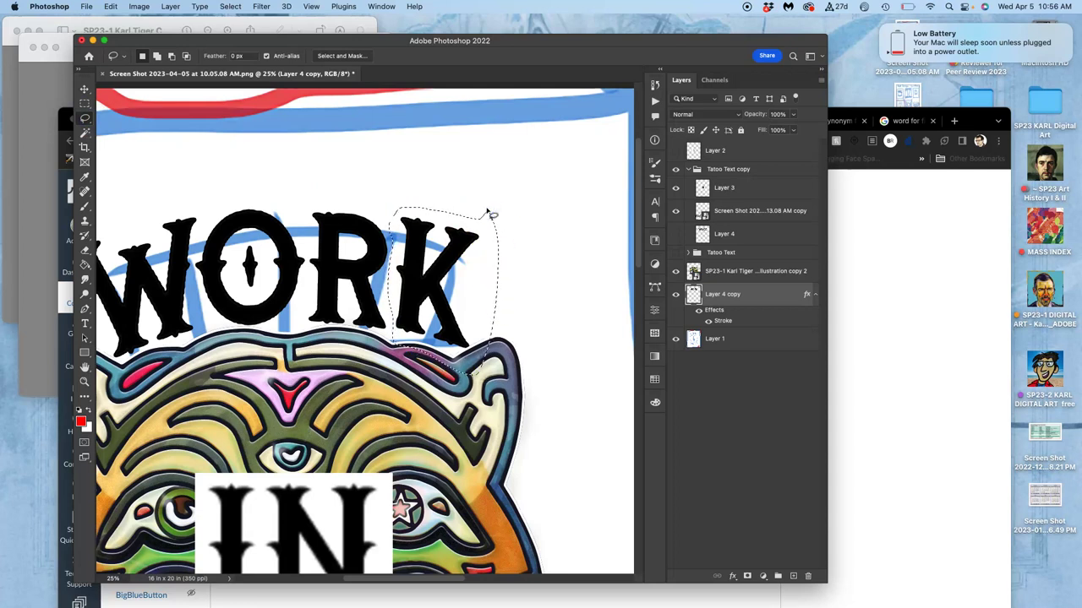
Cut the K onto its own Layer 5 and move it back beside WOR
{"action": "key", "text": "super+x"}
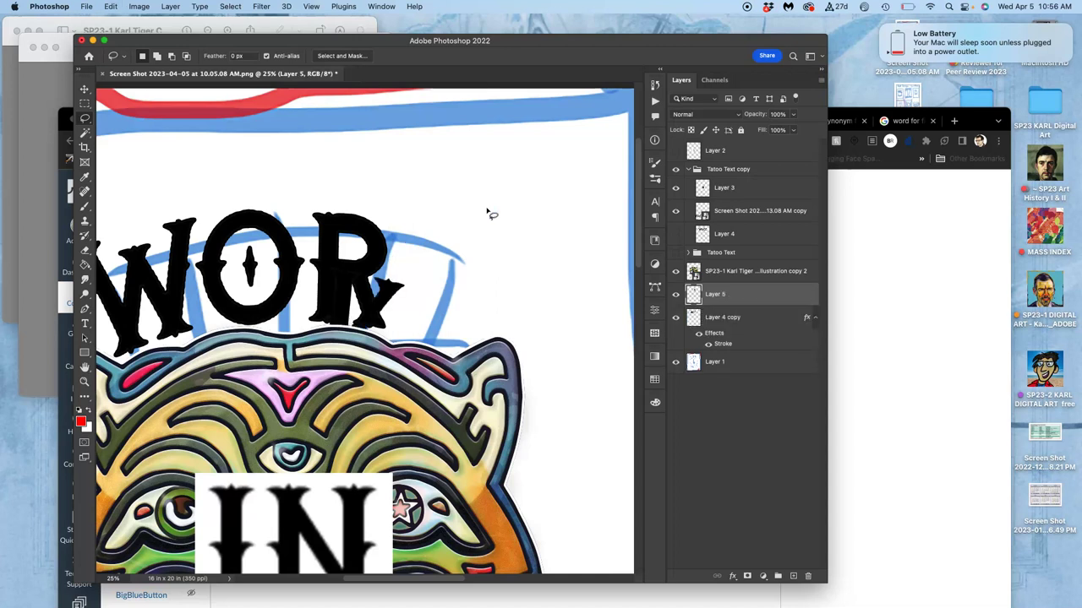
{"action": "left_click", "coordinate": [84, 88]}
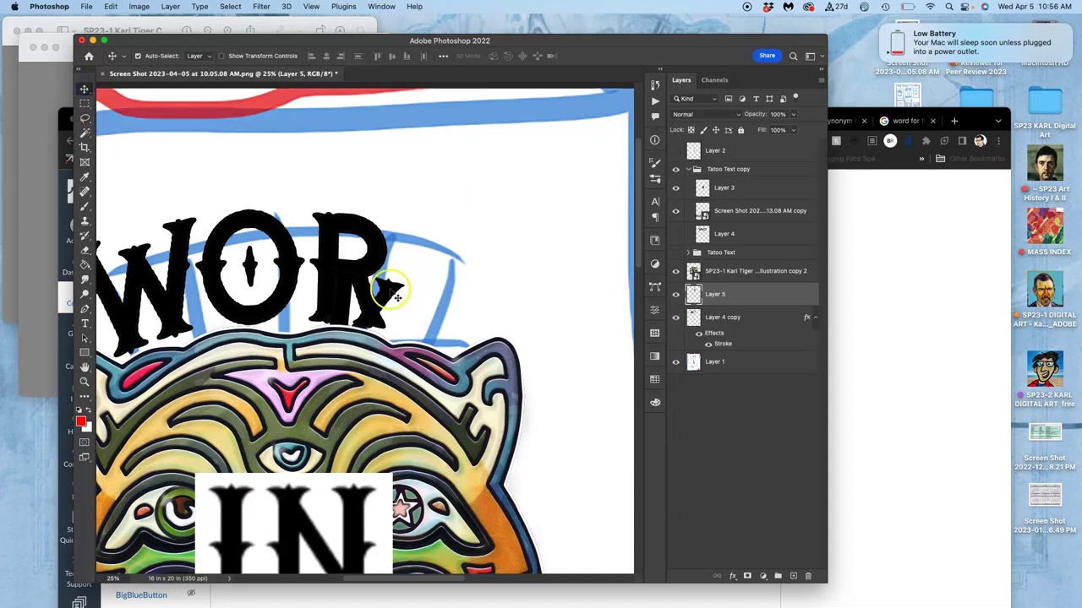
{"action": "left_click_drag", "start_coordinate": [395, 292], "coordinate": [488, 219]}
Distort the K by dragging all four corner handles to lean it
{"action": "key", "text": "super+t"}
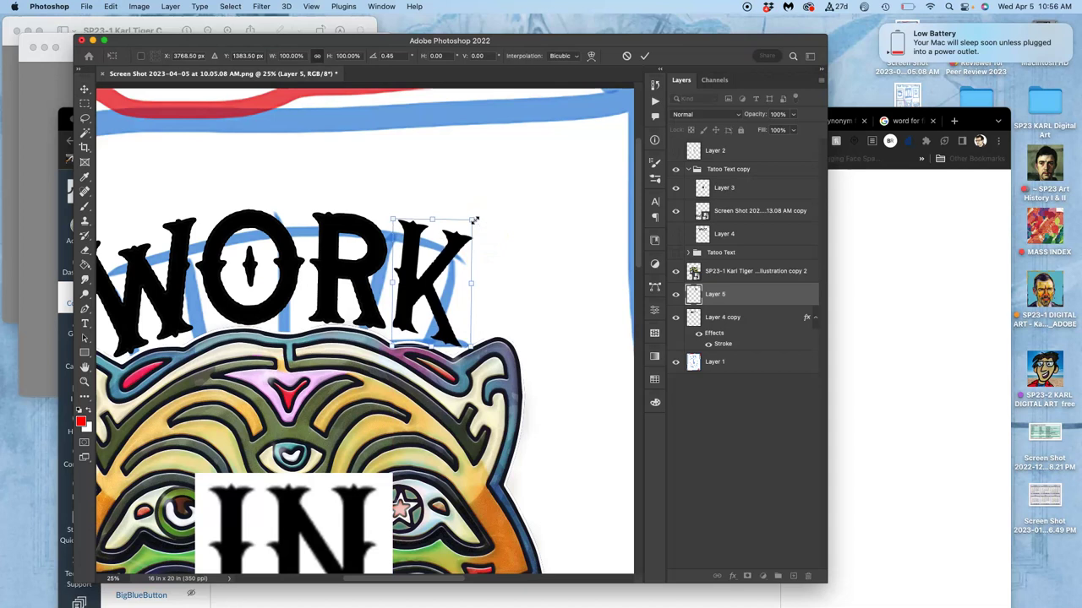
{"action": "right_click", "coordinate": [454, 228]}
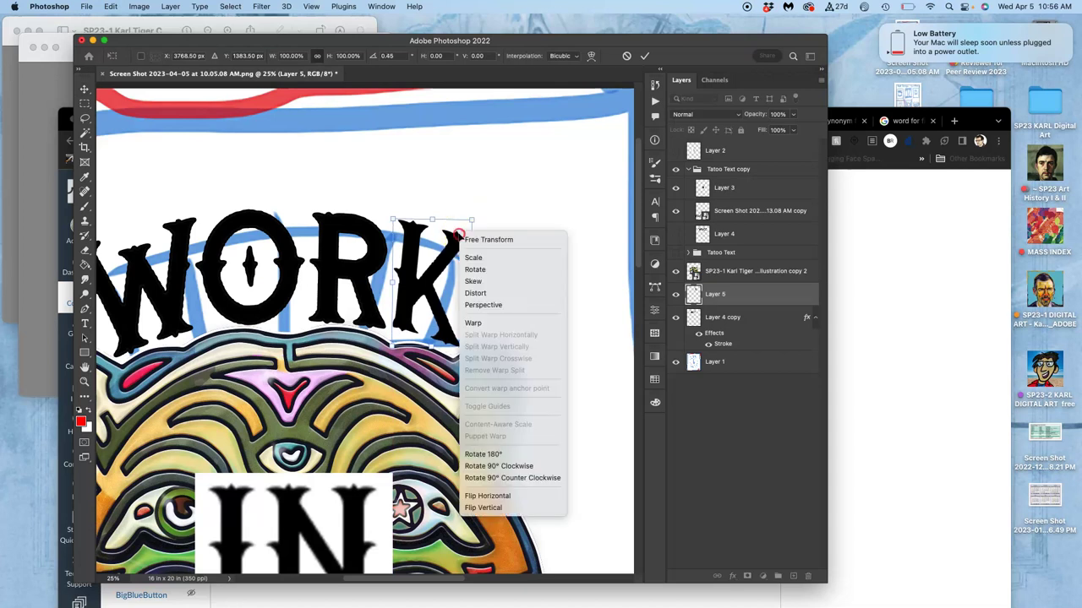
{"action": "left_click", "coordinate": [471, 296]}
{"action": "left_click_drag", "start_coordinate": [471, 220], "coordinate": [476, 234]}
{"action": "left_click_drag", "start_coordinate": [391, 220], "coordinate": [391, 225]}
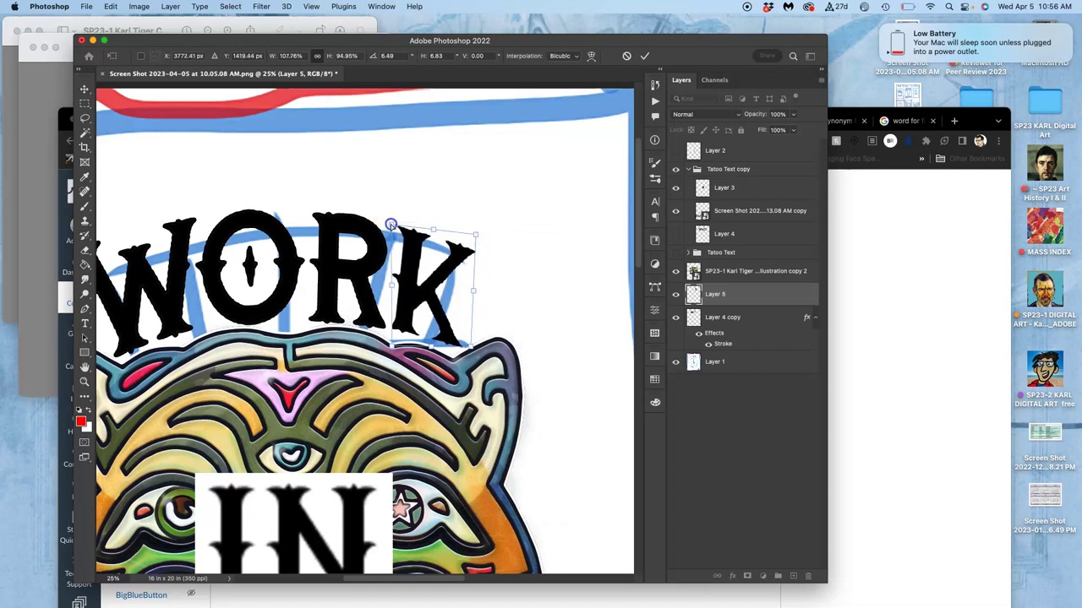
{"action": "left_click_drag", "start_coordinate": [475, 234], "coordinate": [479, 233]}
{"action": "left_click_drag", "start_coordinate": [392, 345], "coordinate": [391, 351]}
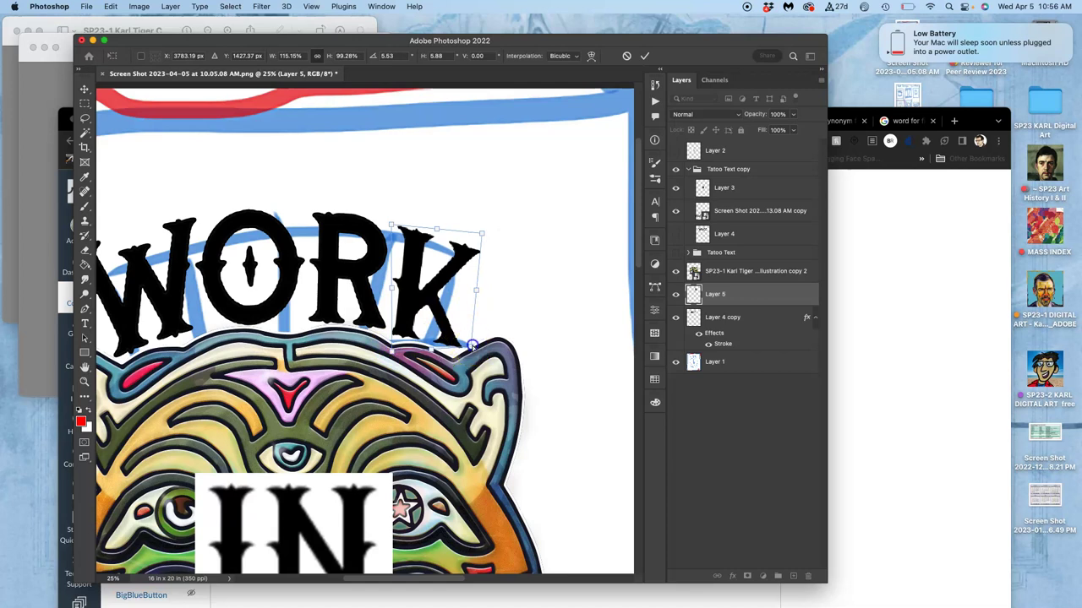
{"action": "left_click_drag", "start_coordinate": [477, 347], "coordinate": [474, 346]}
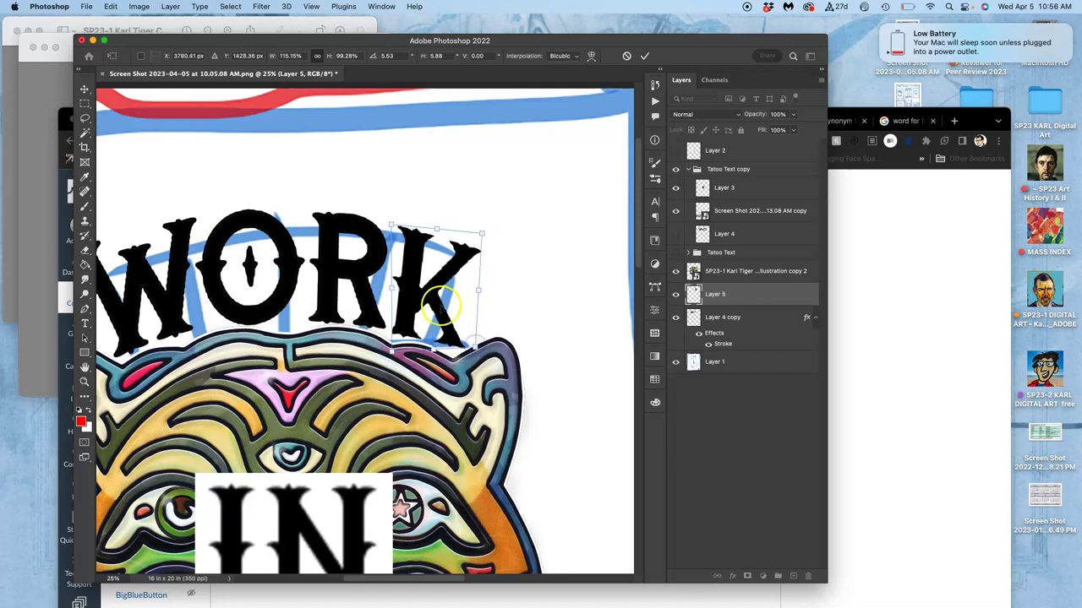
Warp the K to bend along the sketch and commit the Custom warp
{"action": "right_click", "coordinate": [439, 304]}
{"action": "left_click", "coordinate": [452, 338]}
{"action": "mouse_move", "coordinate": [434, 304]}
{"action": "left_mouse_down"}
{"action": "mouse_move", "coordinate": [441, 291]}
{"action": "mouse_move", "coordinate": [447, 303]}
{"action": "mouse_move", "coordinate": [428, 270]}
{"action": "left_mouse_up"}
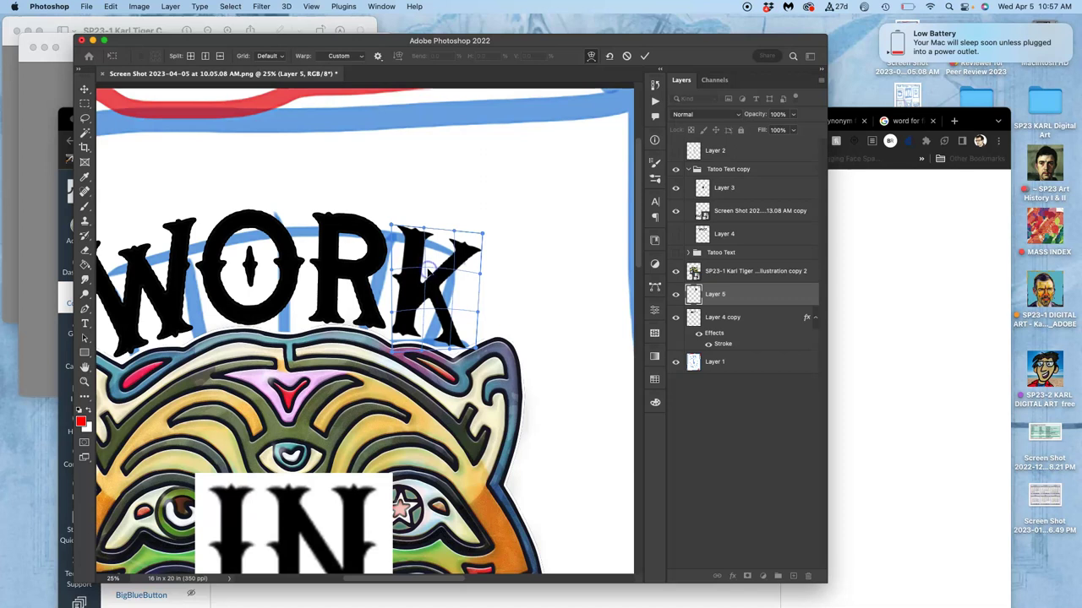
{"action": "key", "text": "Return"}
{"action": "key", "text": "super+minus"}
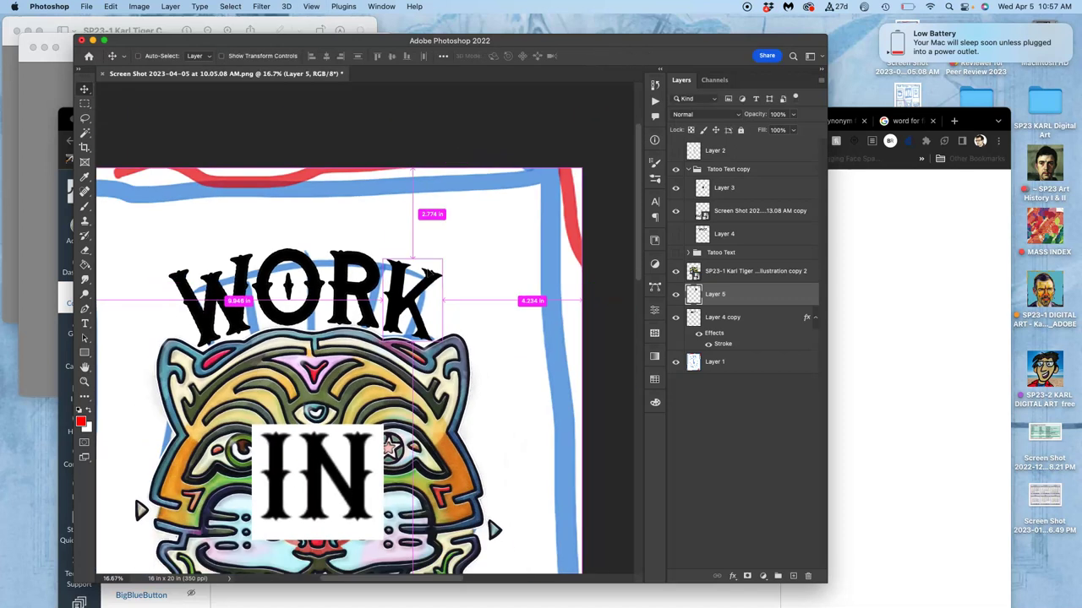
{"action": "left_click", "coordinate": [476, 273], "text": "super"}
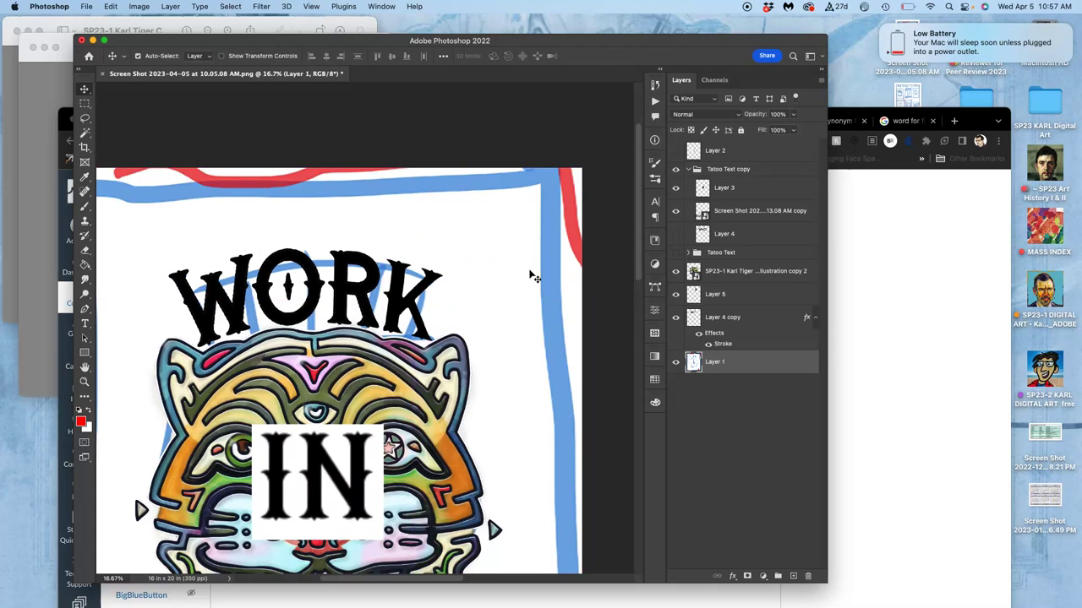
{"action": "scroll", "coordinate": [502, 284], "scroll_direction": "down", "scroll_amount": 3}
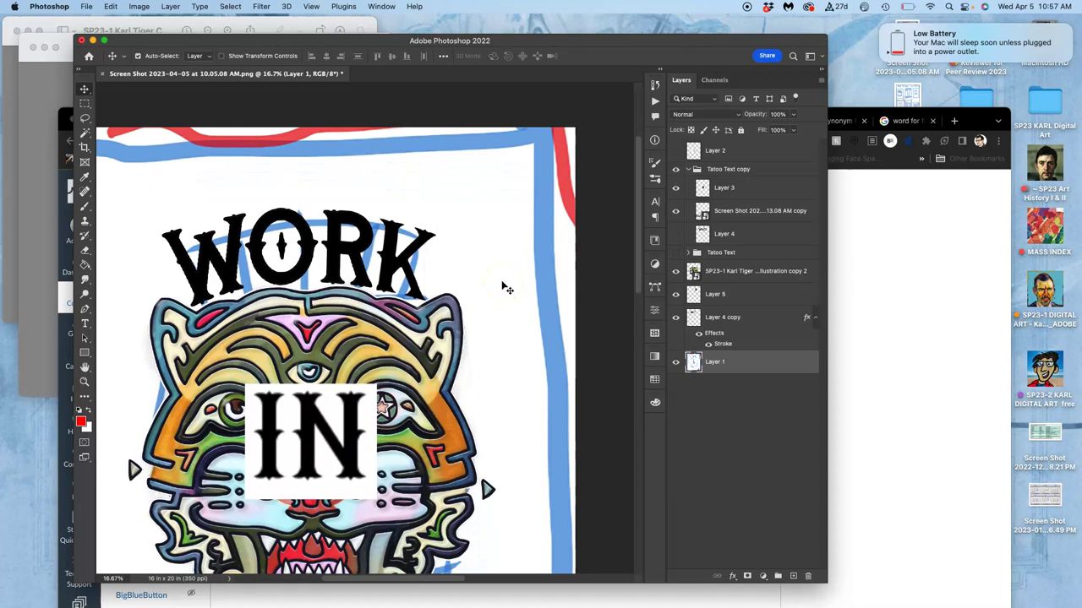
{"action": "scroll", "coordinate": [515, 308], "scroll_direction": "down", "scroll_amount": 4}
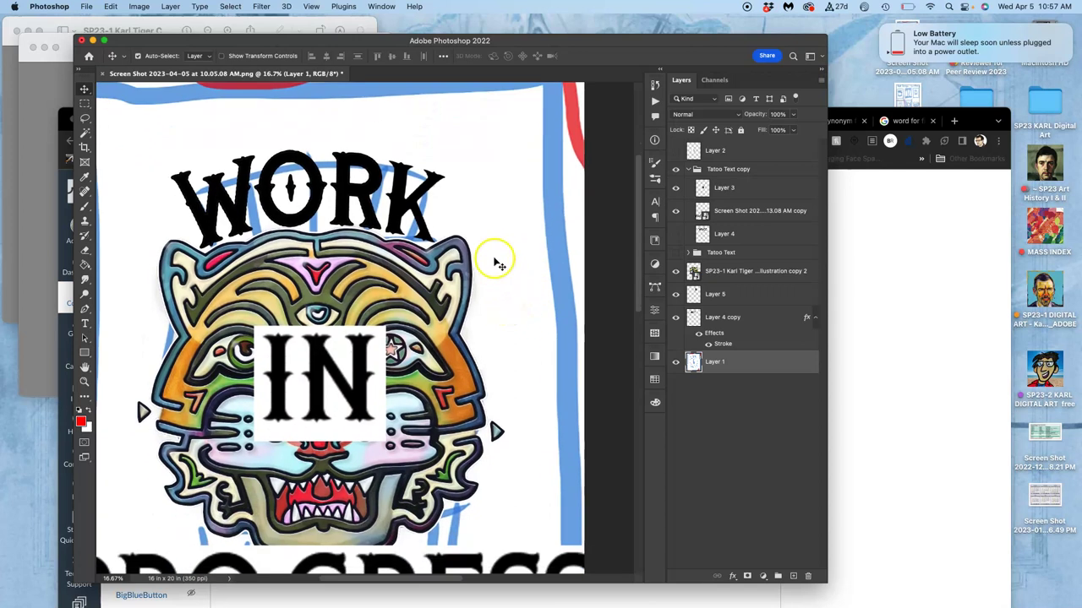
{"action": "key", "text": "super+t"}
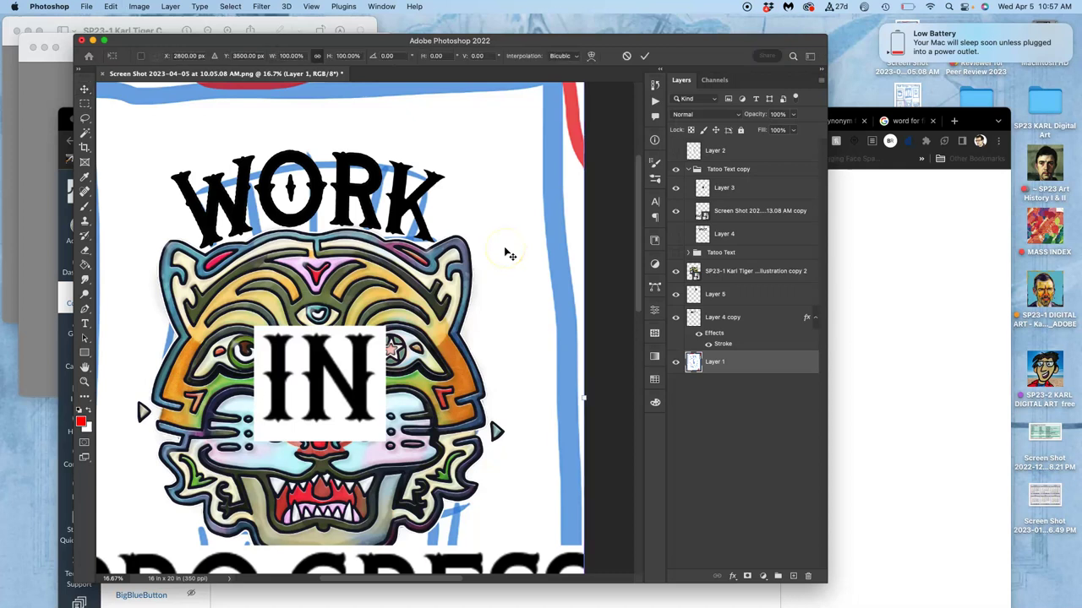
{"action": "left_click", "coordinate": [715, 361]}
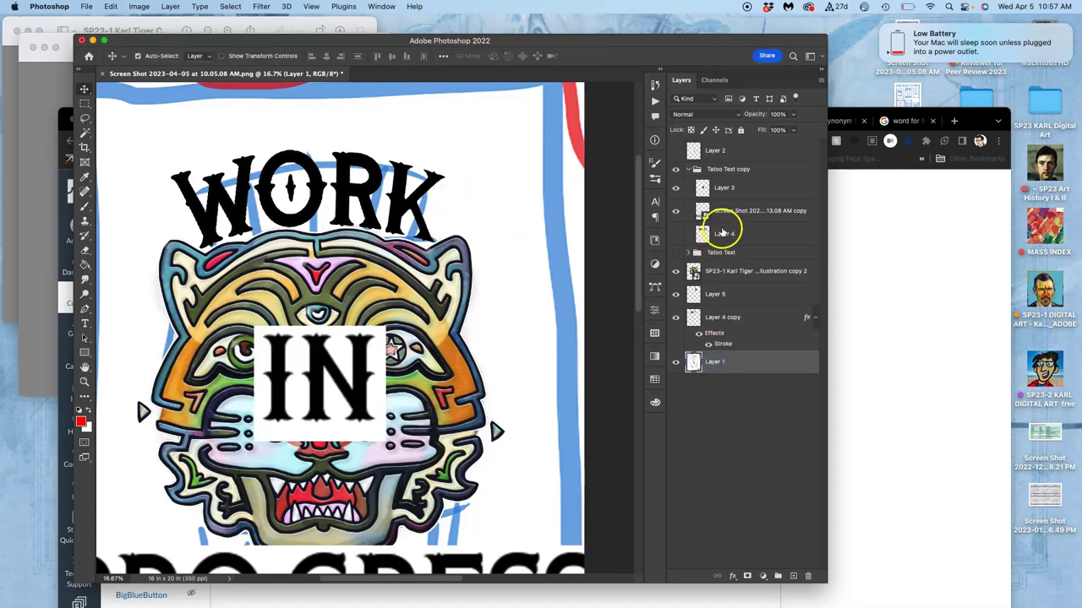
{"action": "left_click", "coordinate": [727, 193]}
{"action": "left_click", "coordinate": [676, 188]}
{"action": "left_click", "coordinate": [675, 187]}
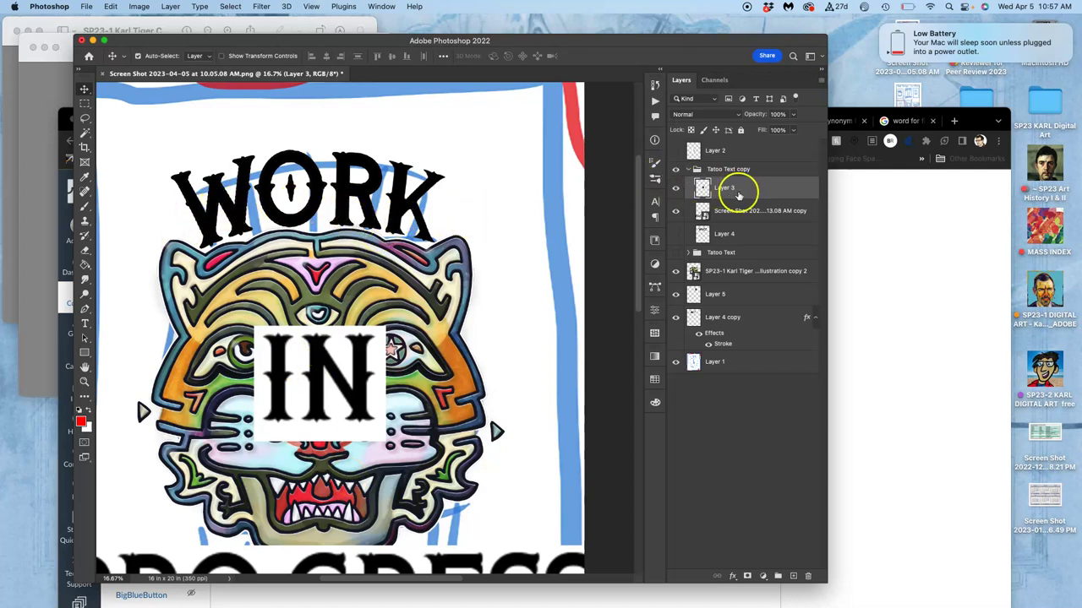
Toggle visibility of the IN, lower lettering, WOR and K layers to compare them
{"action": "left_click", "coordinate": [675, 188]}
{"action": "left_click", "coordinate": [675, 188]}
{"action": "left_click", "coordinate": [674, 211]}
{"action": "left_click", "coordinate": [674, 211]}
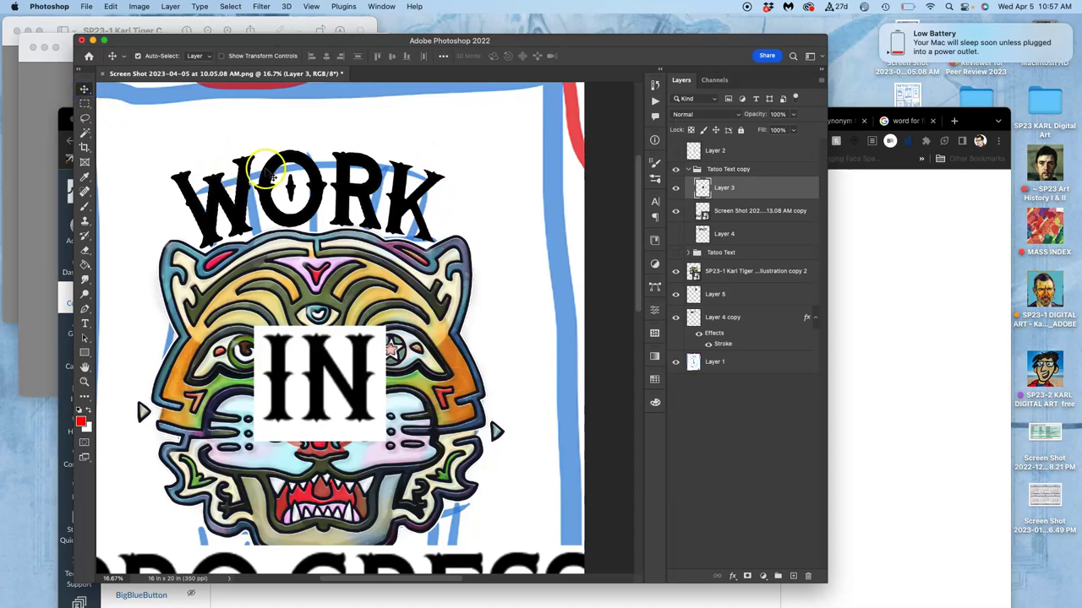
{"action": "left_click", "coordinate": [265, 172]}
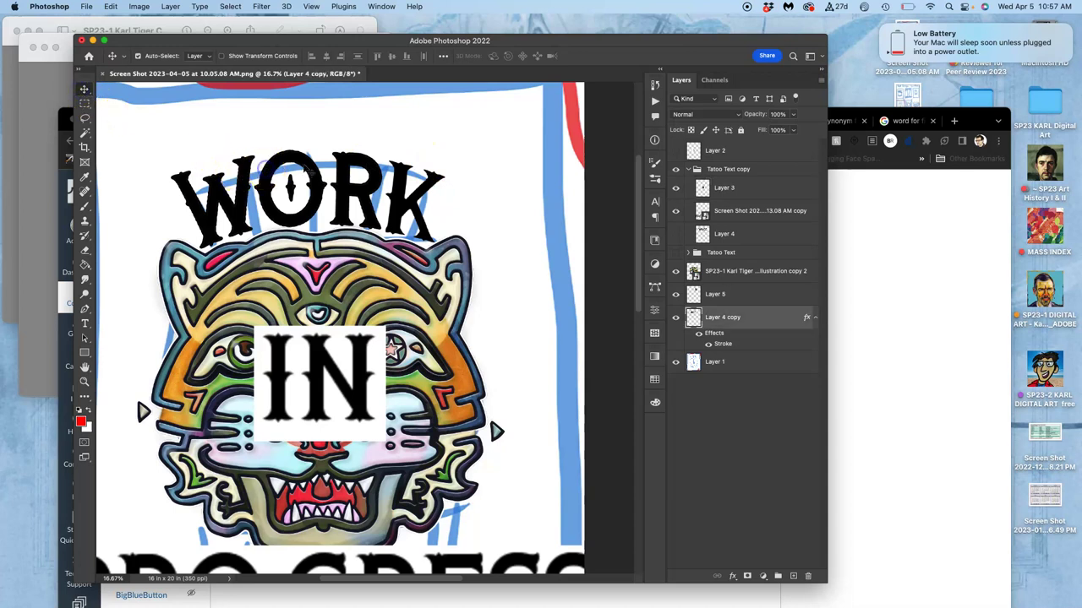
{"action": "left_click", "coordinate": [676, 317]}
{"action": "left_click", "coordinate": [675, 317]}
{"action": "left_click", "coordinate": [675, 294]}
{"action": "left_click", "coordinate": [675, 294]}
Scale the K on Layer 5 up to about 103.5% in free transform
{"action": "left_click", "coordinate": [734, 296]}
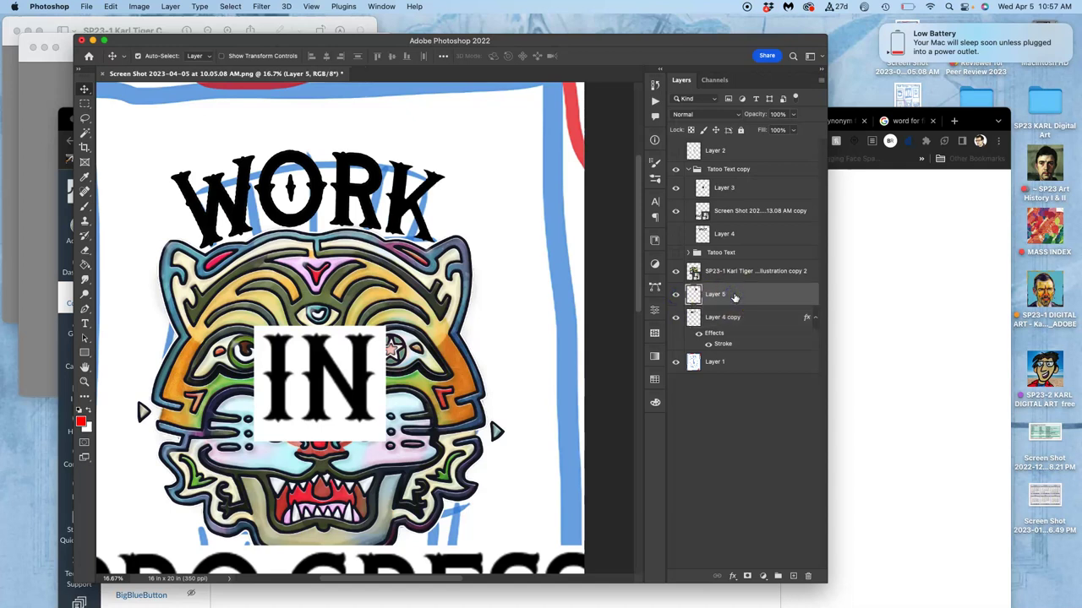
{"action": "key", "text": "super+t"}
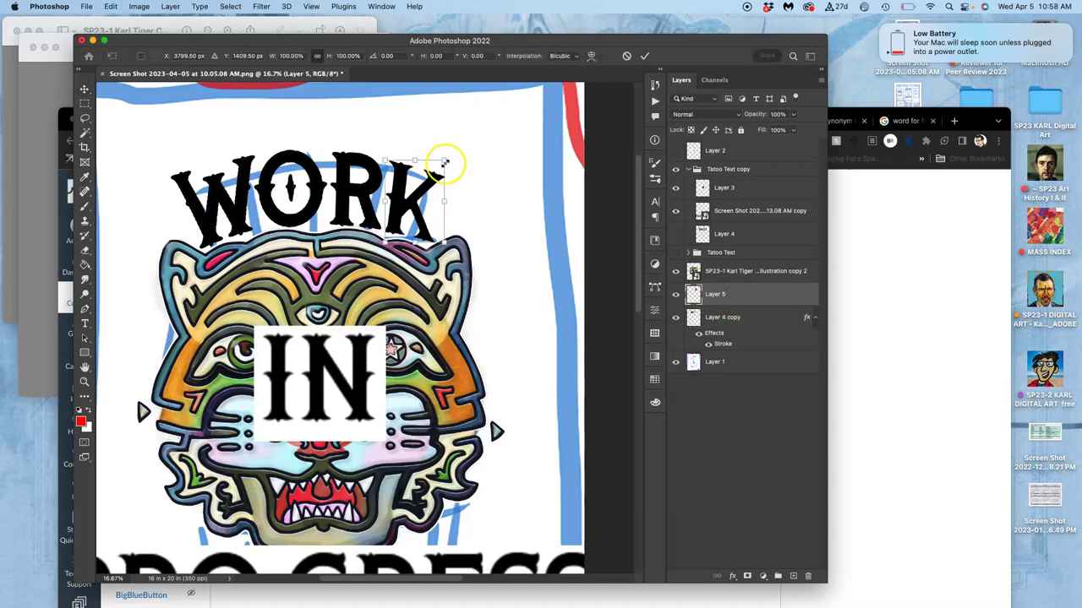
{"action": "left_click_drag", "start_coordinate": [445, 162], "coordinate": [450, 164]}
{"action": "right_click", "coordinate": [439, 194]}
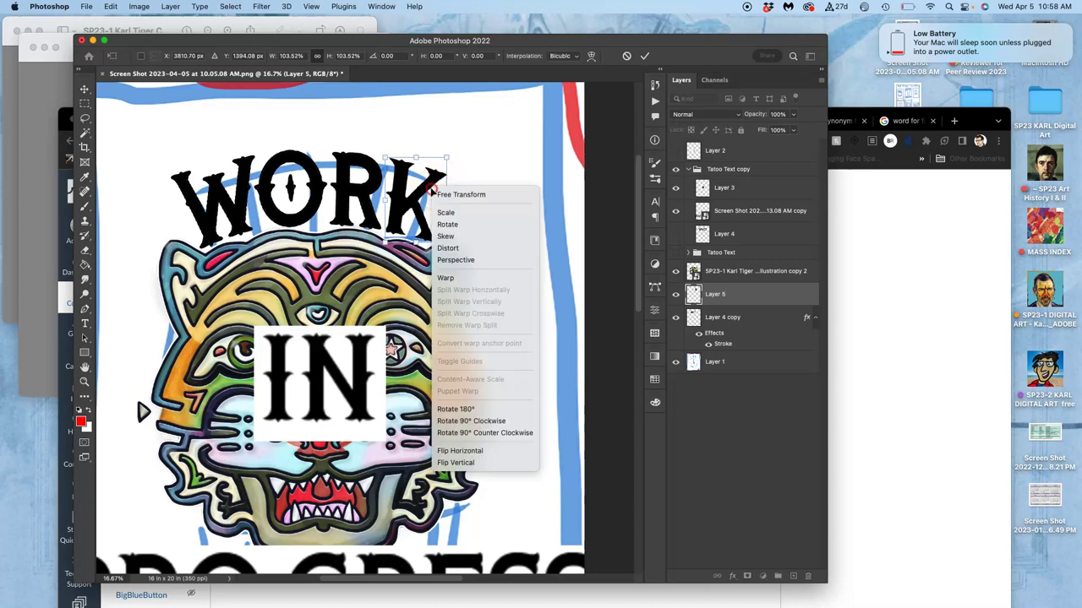